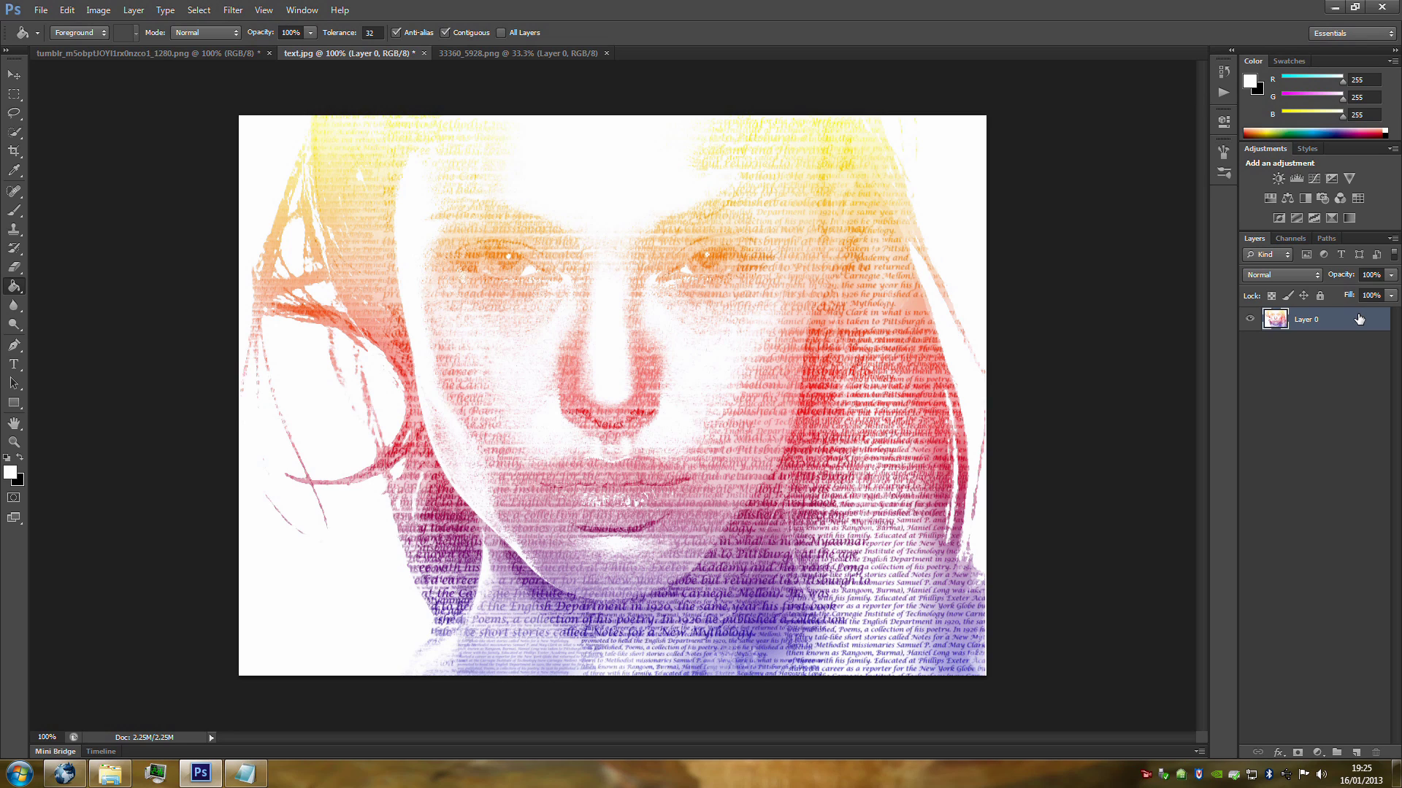
Step: Bring up the full-colour portrait photo document and convert its locked background into a regular layer with the default settings
left_click(506, 53)
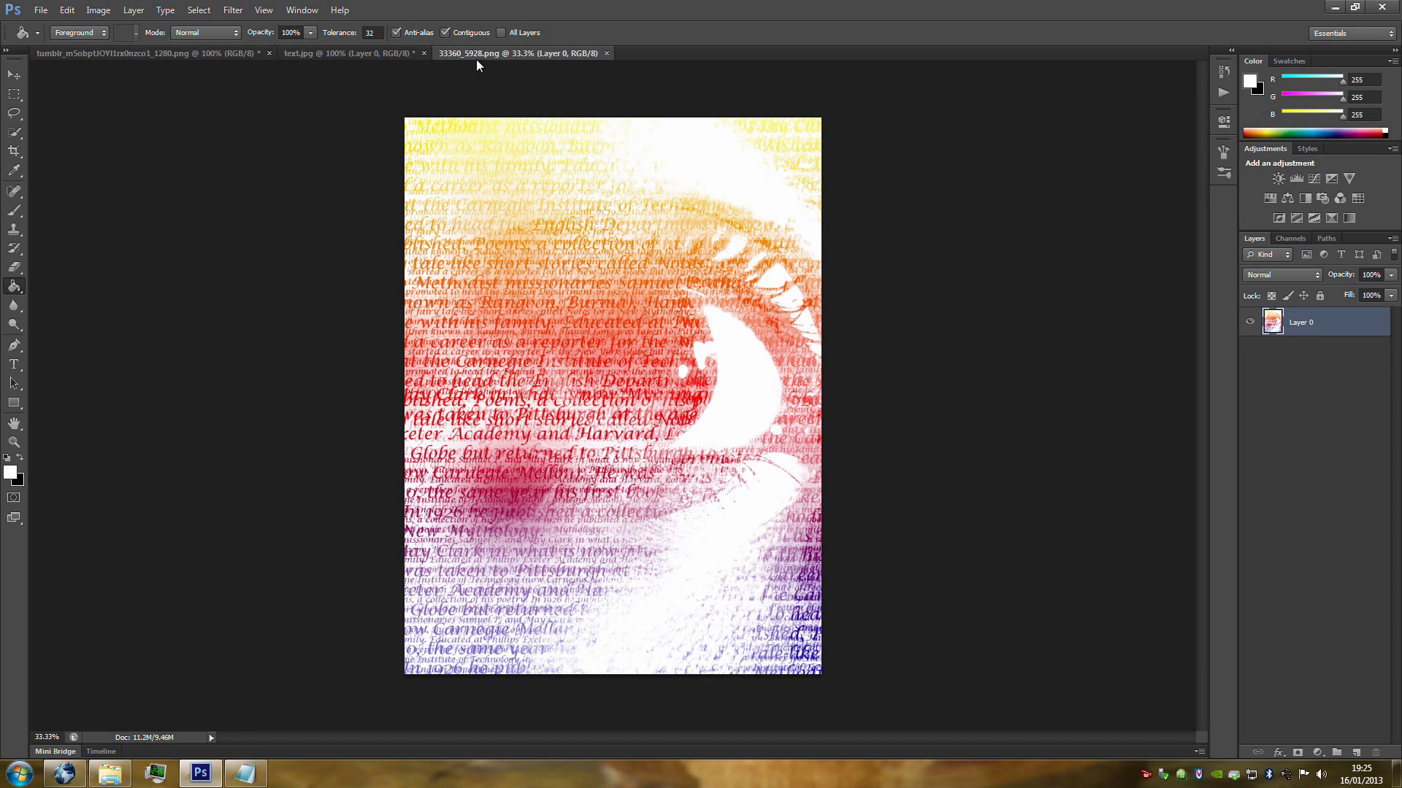
left_click(199, 53)
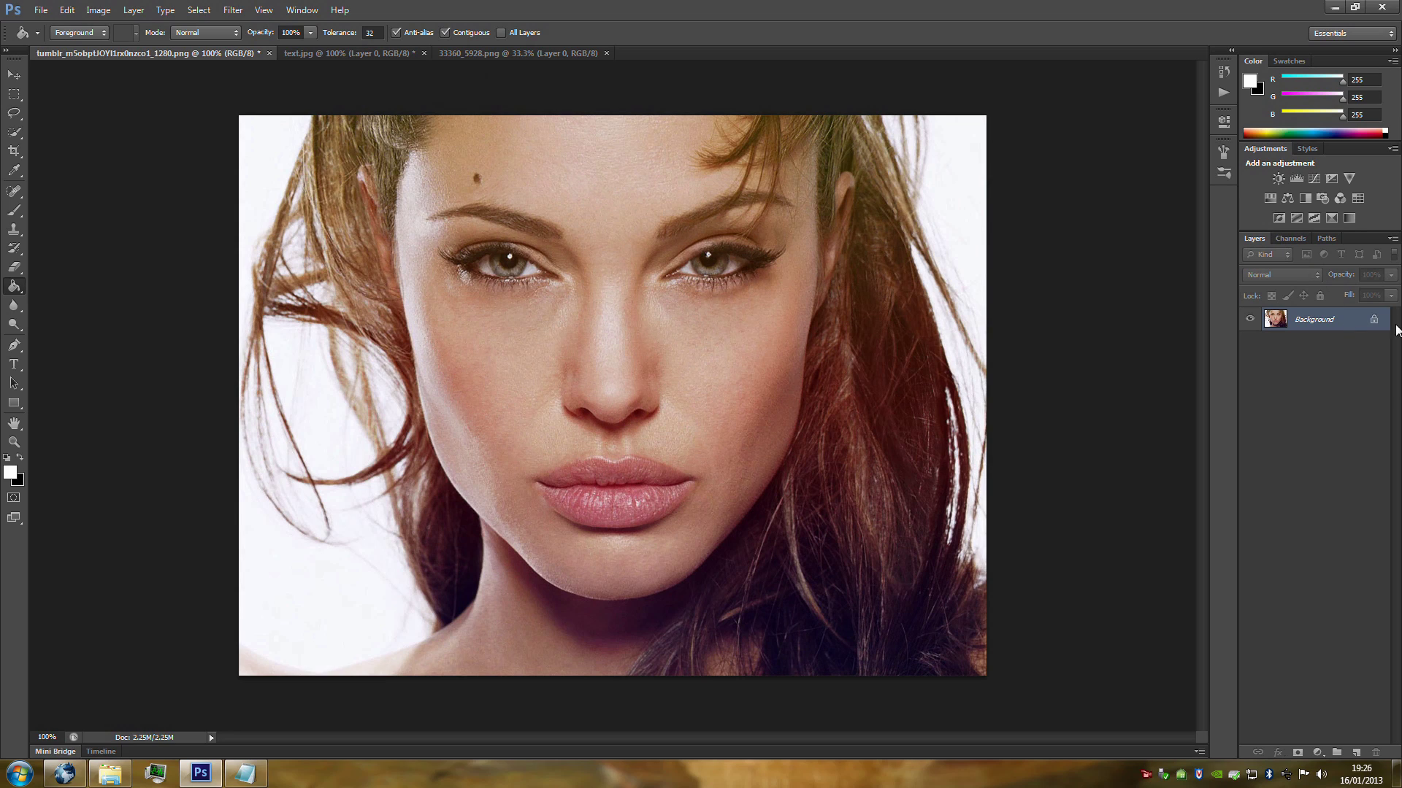
double_click(1347, 325)
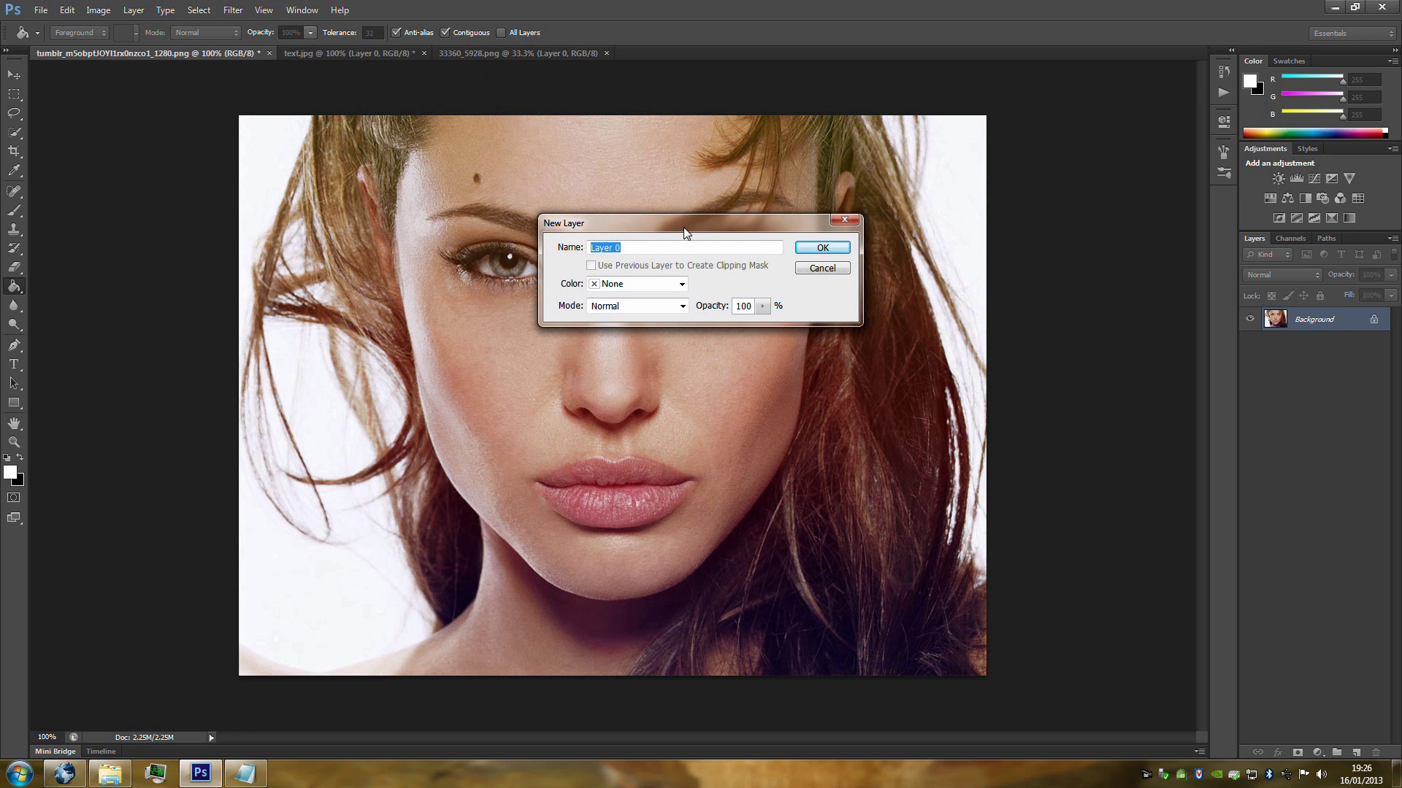
left_click(823, 248)
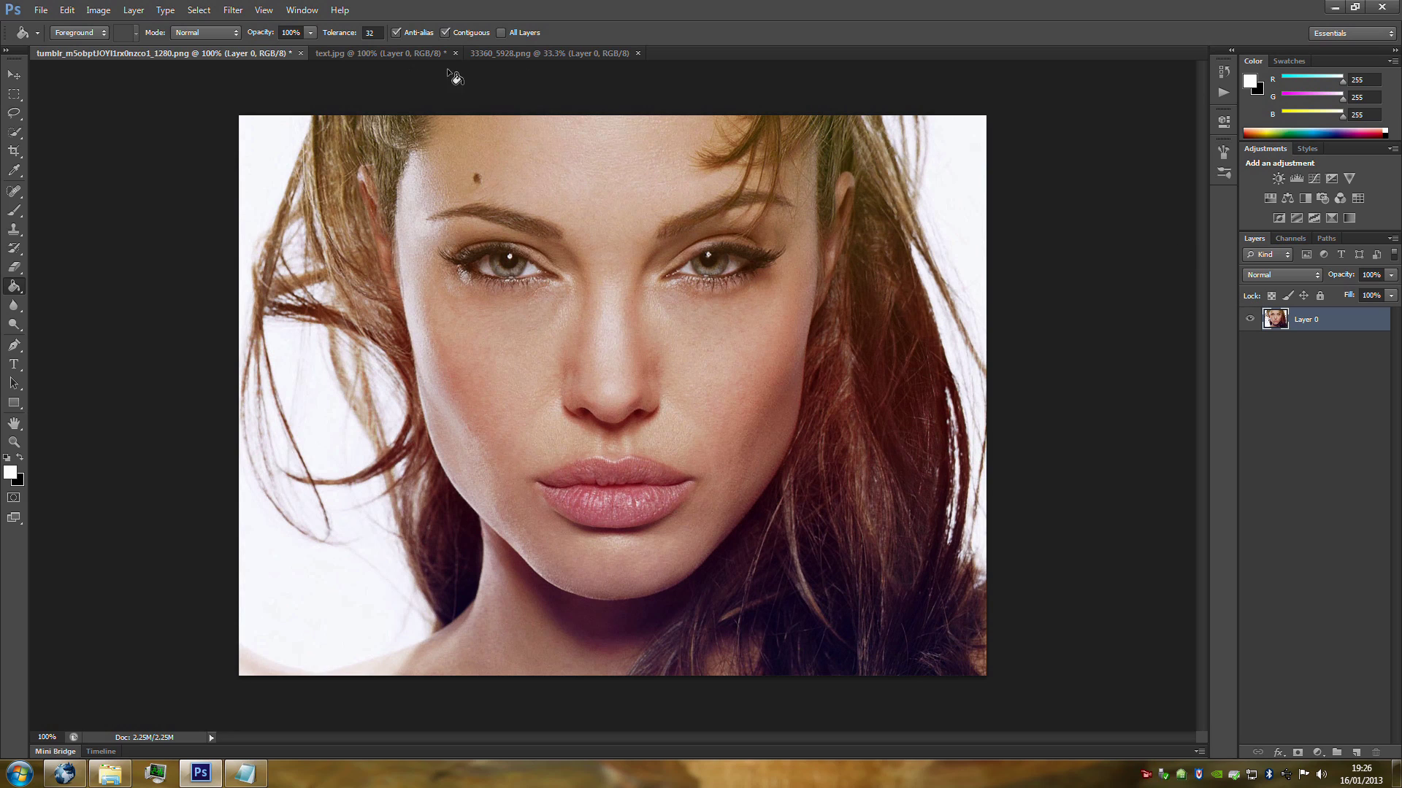
Step: Select the portrait's Shadows with Color Range and copy the selection onto a new layer
left_click(201, 15)
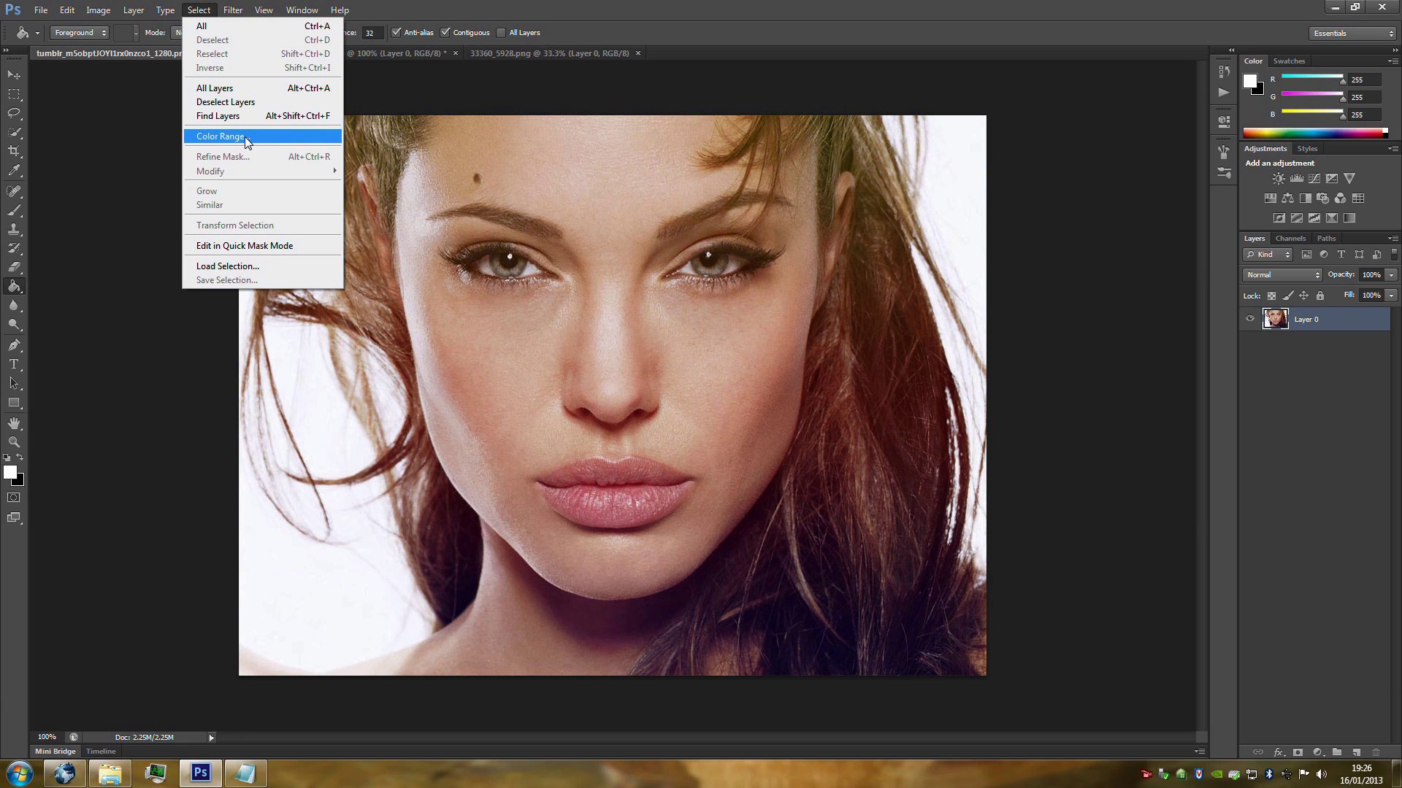
left_click(219, 137)
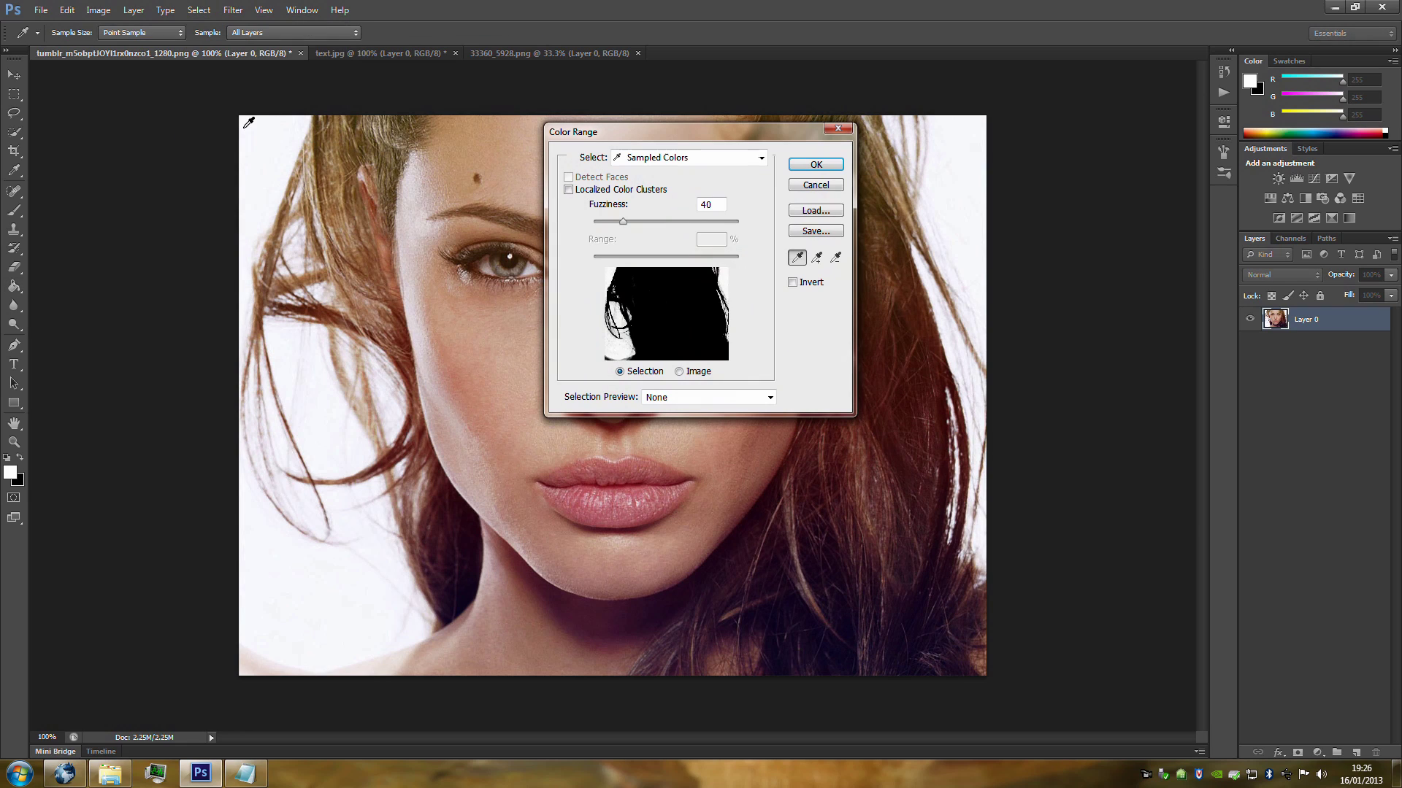
left_click(760, 159)
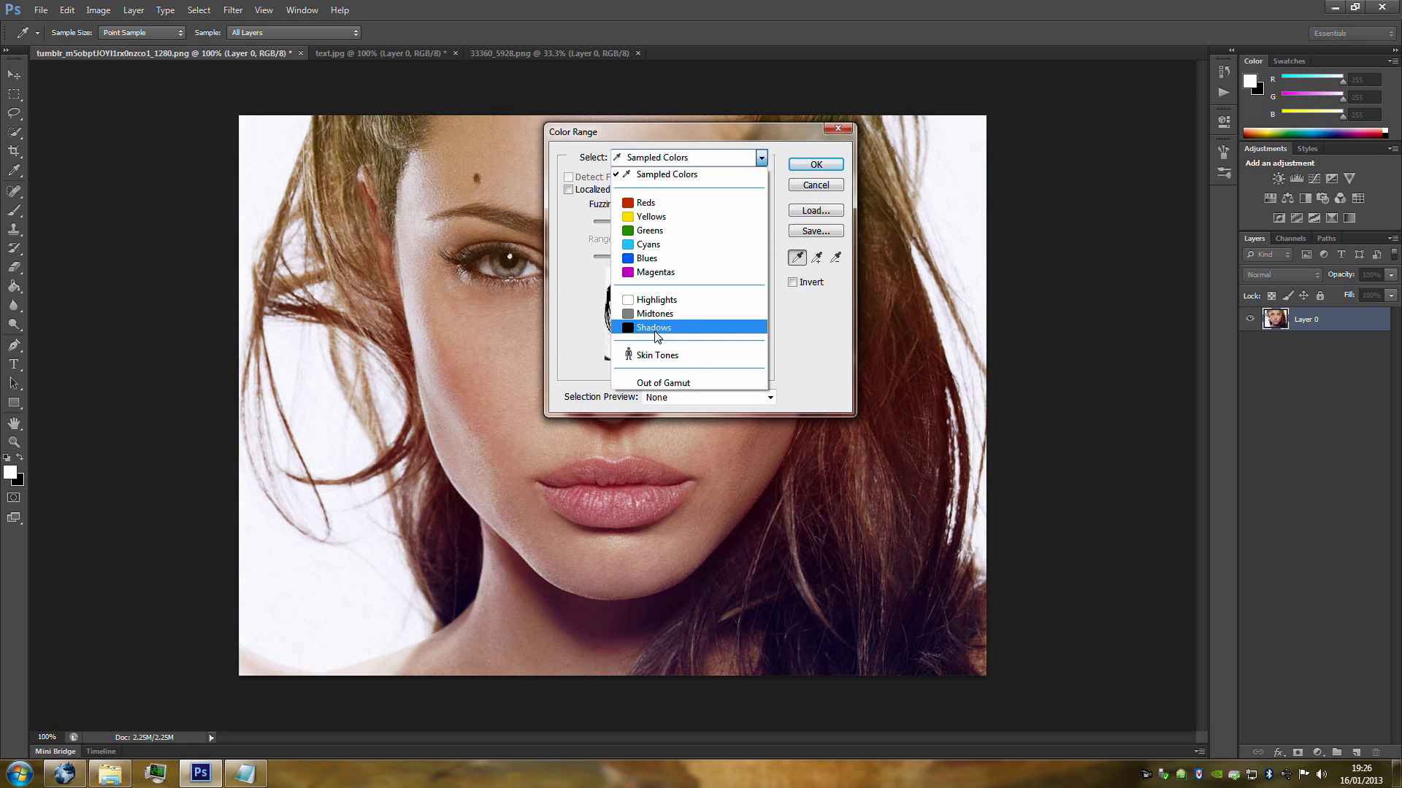
left_click(656, 328)
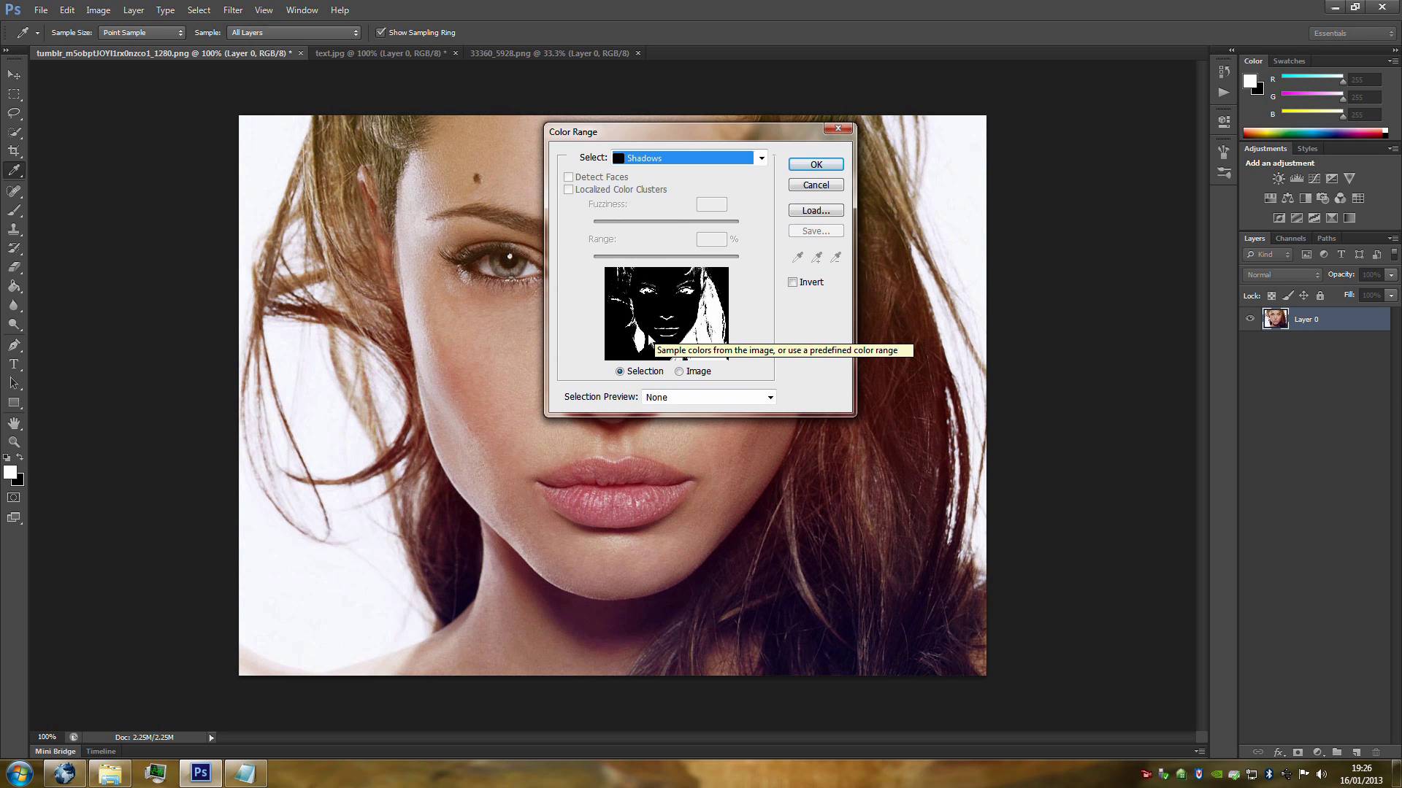
left_click(816, 164)
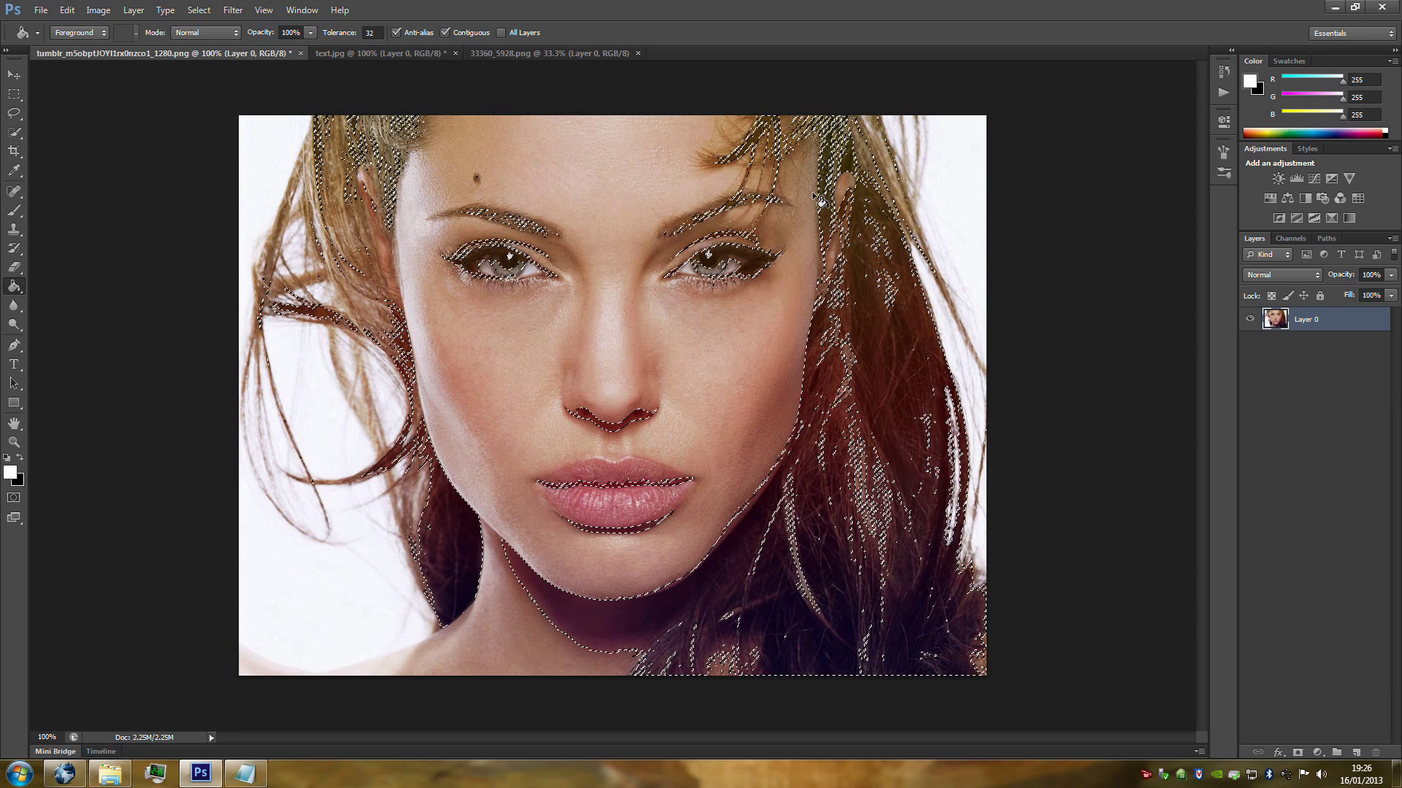
key("ctrl+j")
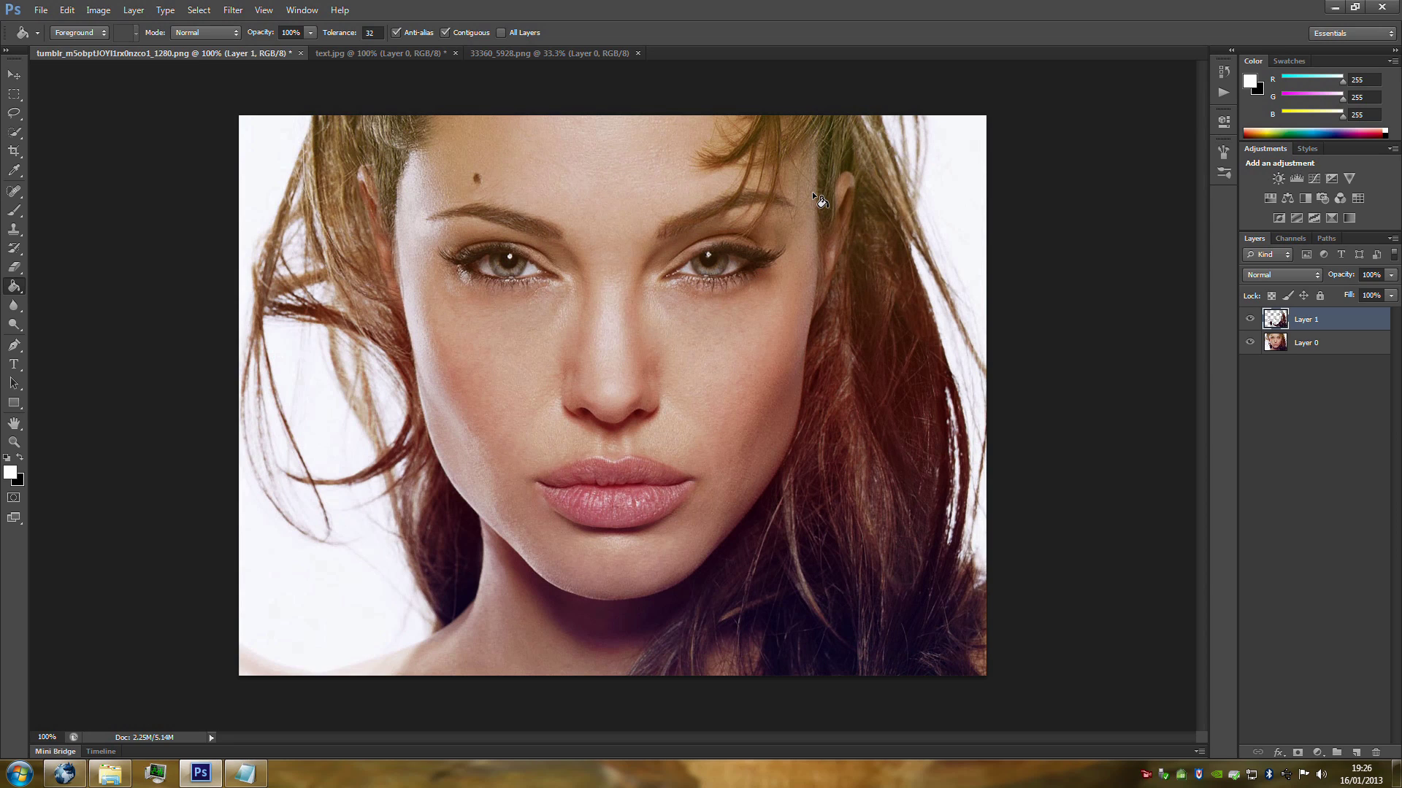
Step: Select the Midtones of Layer 0 with Color Range and copy the selection onto a new layer
left_click(1335, 345)
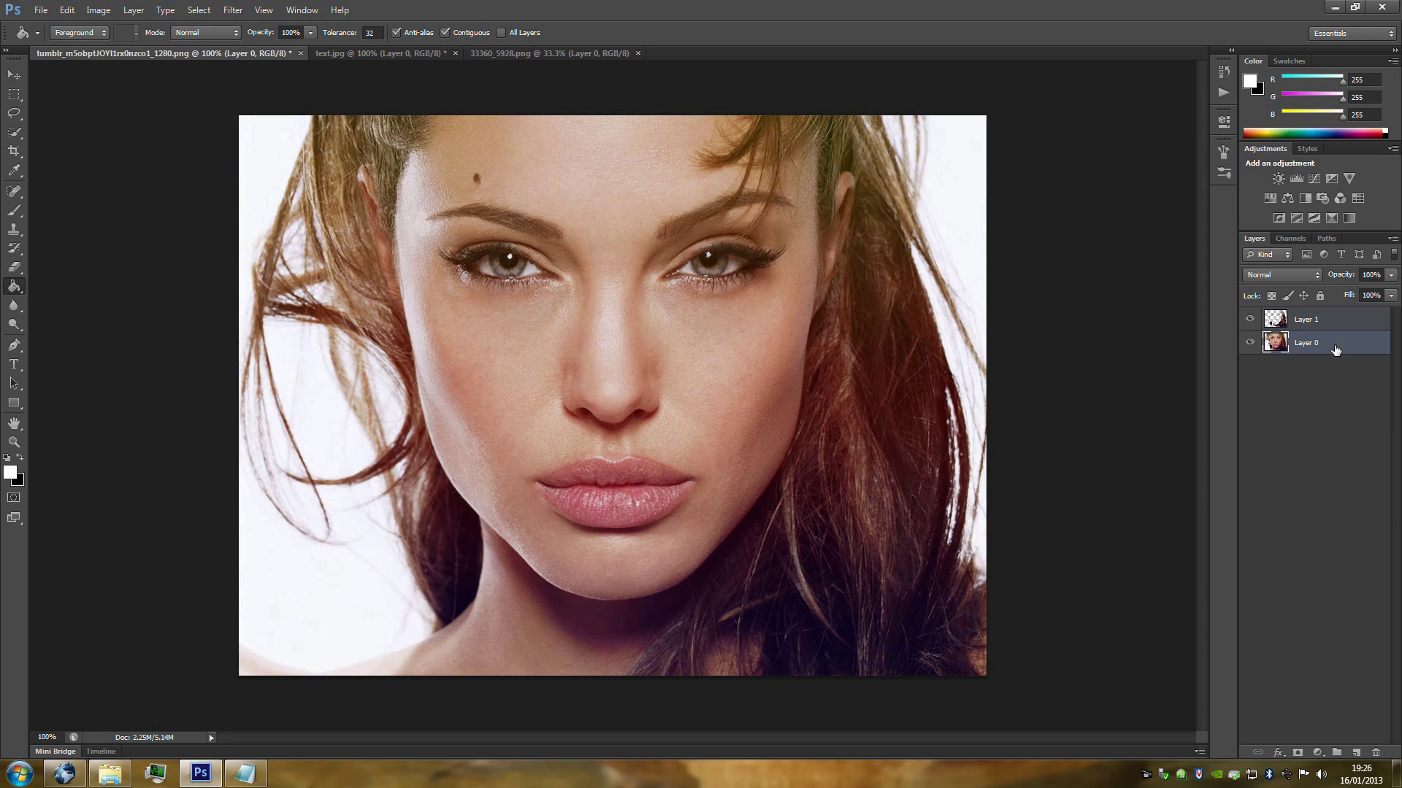
left_click(194, 11)
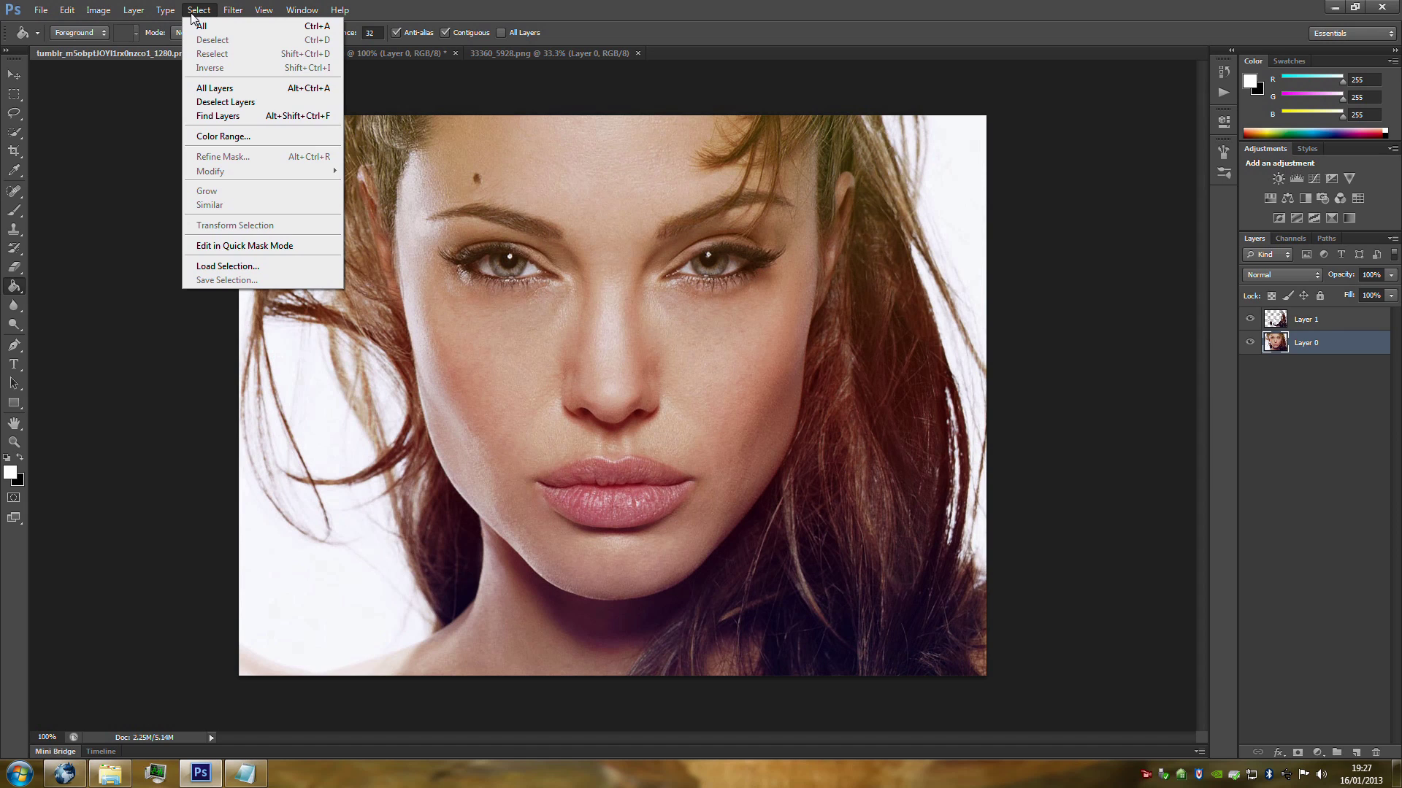
left_click(211, 136)
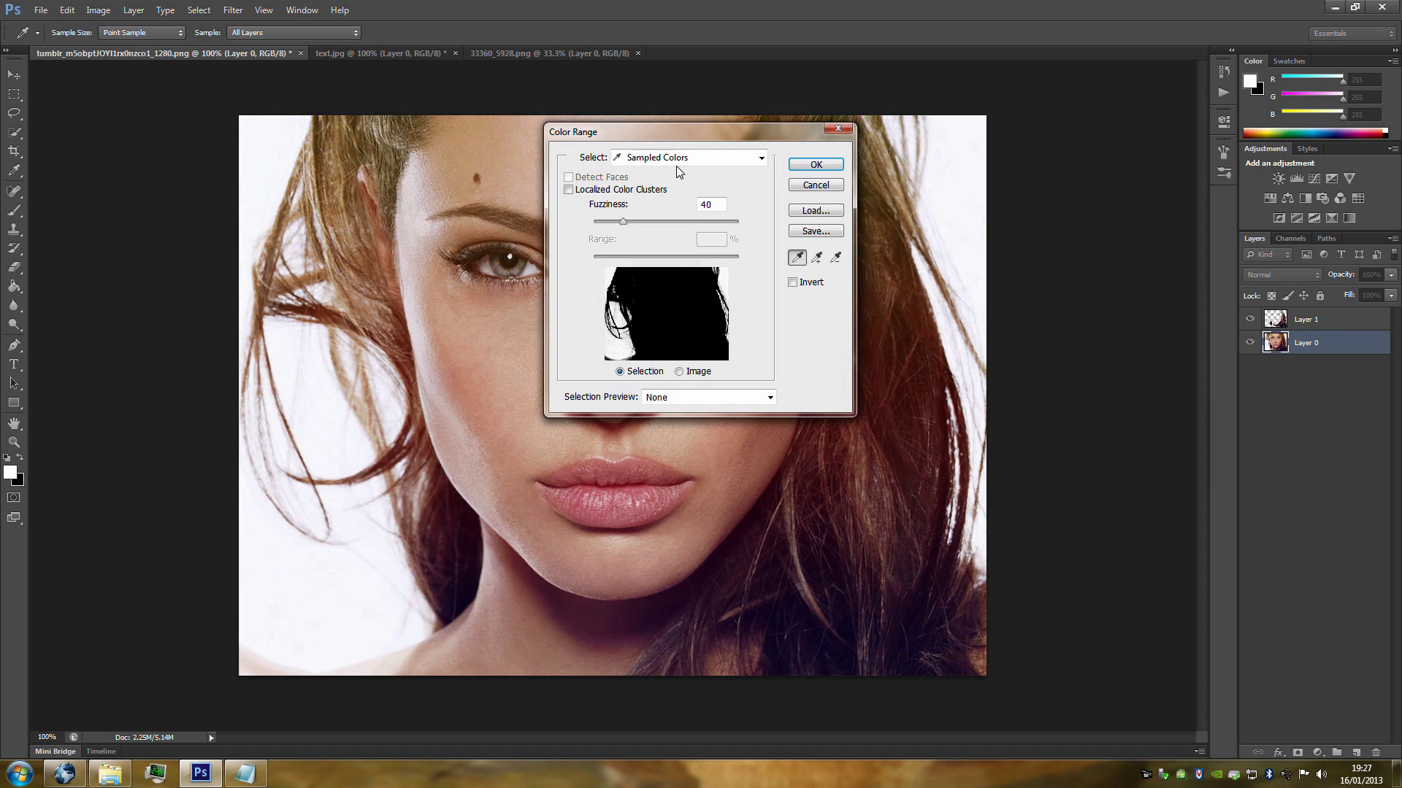
left_click(761, 158)
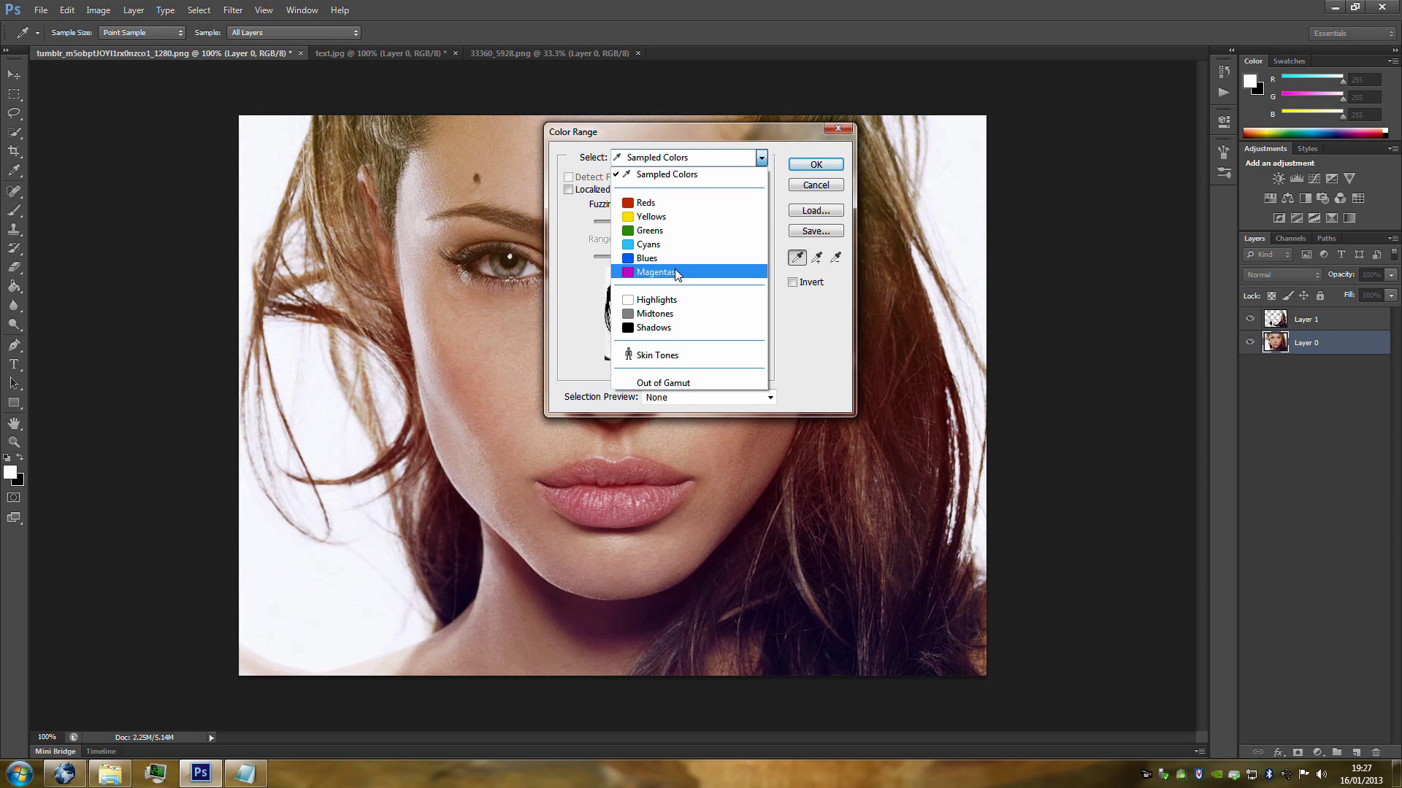
left_click(666, 315)
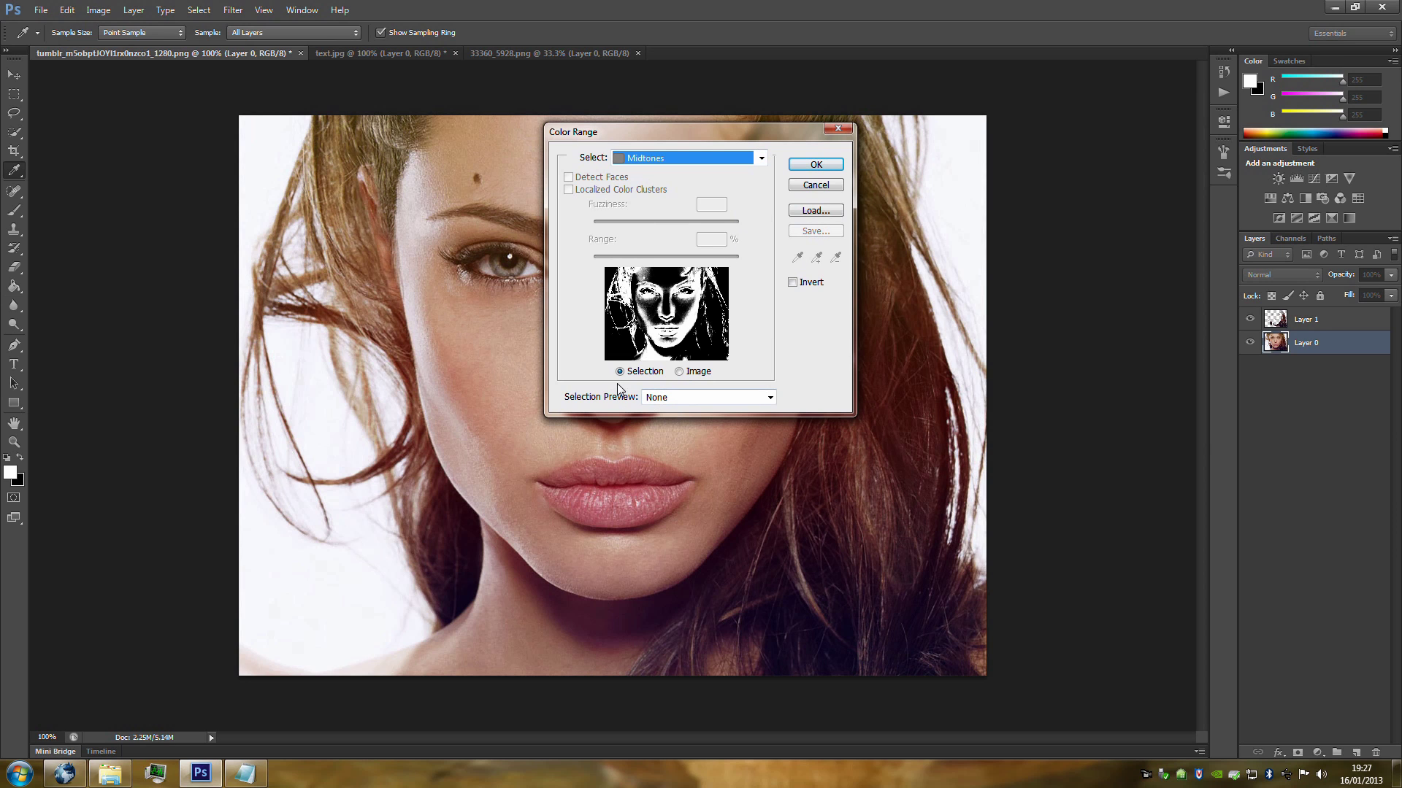
left_click(815, 164)
key("g")
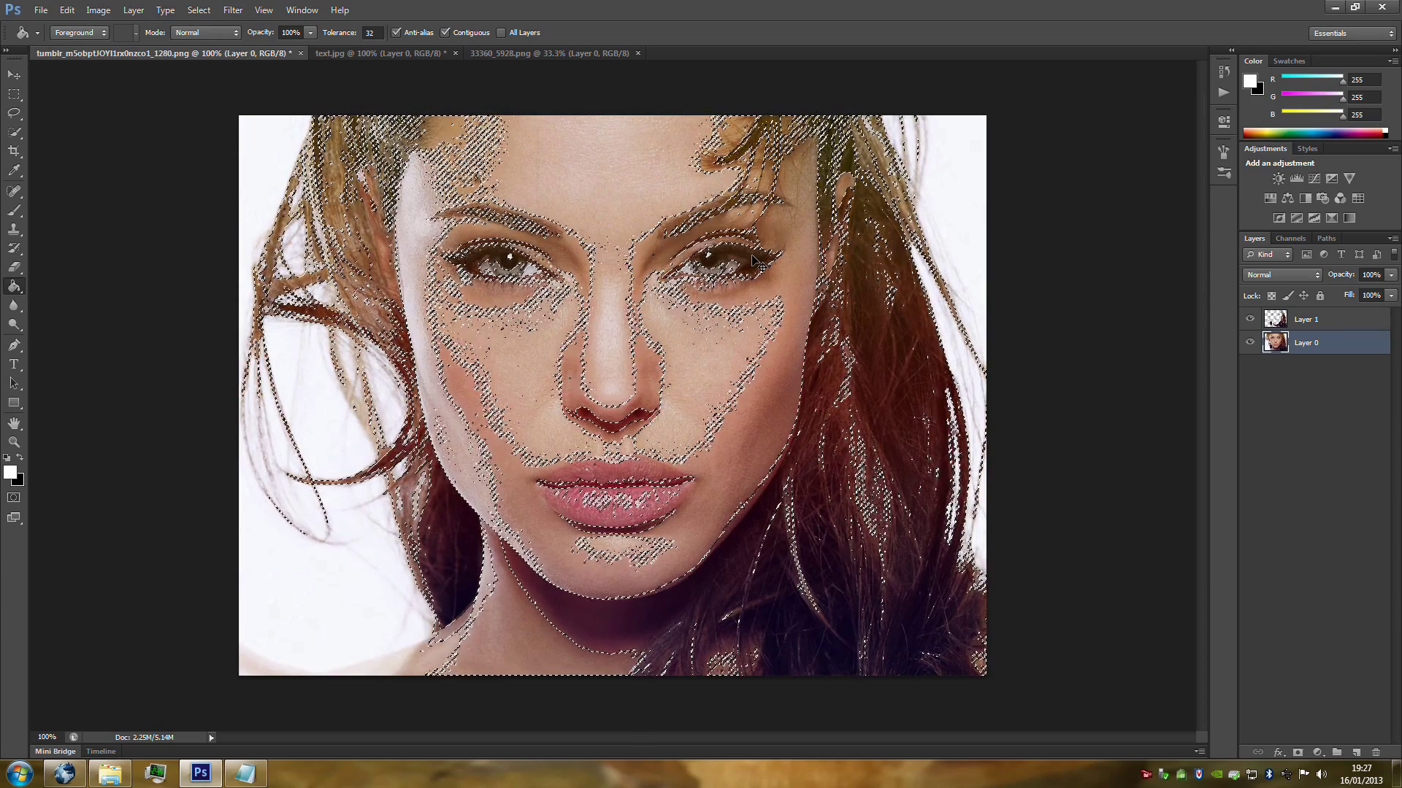
key("ctrl+j")
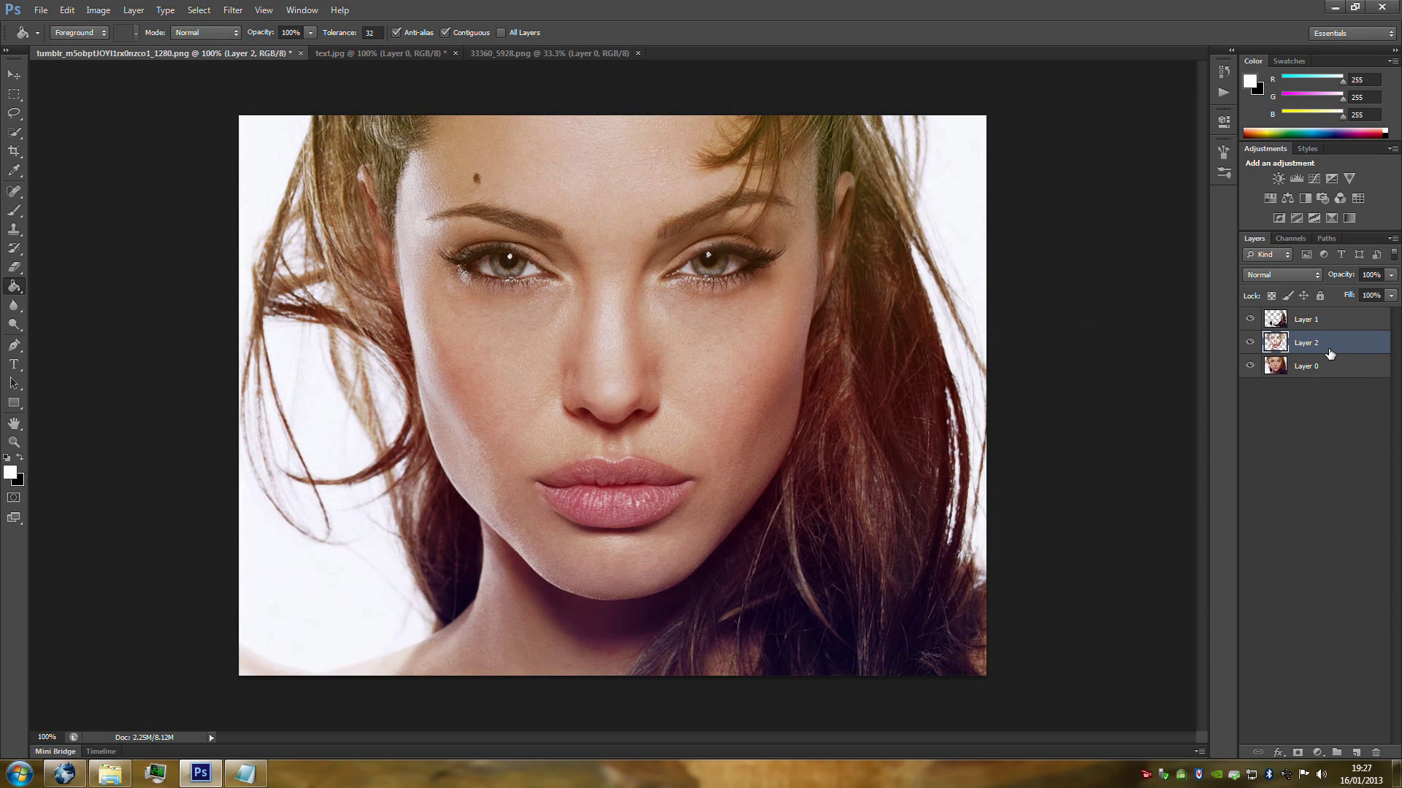
Step: Hide Layer 0 and fill the midtones layer with 50% Gray at 100% opacity, preserving transparency
left_click(1249, 366)
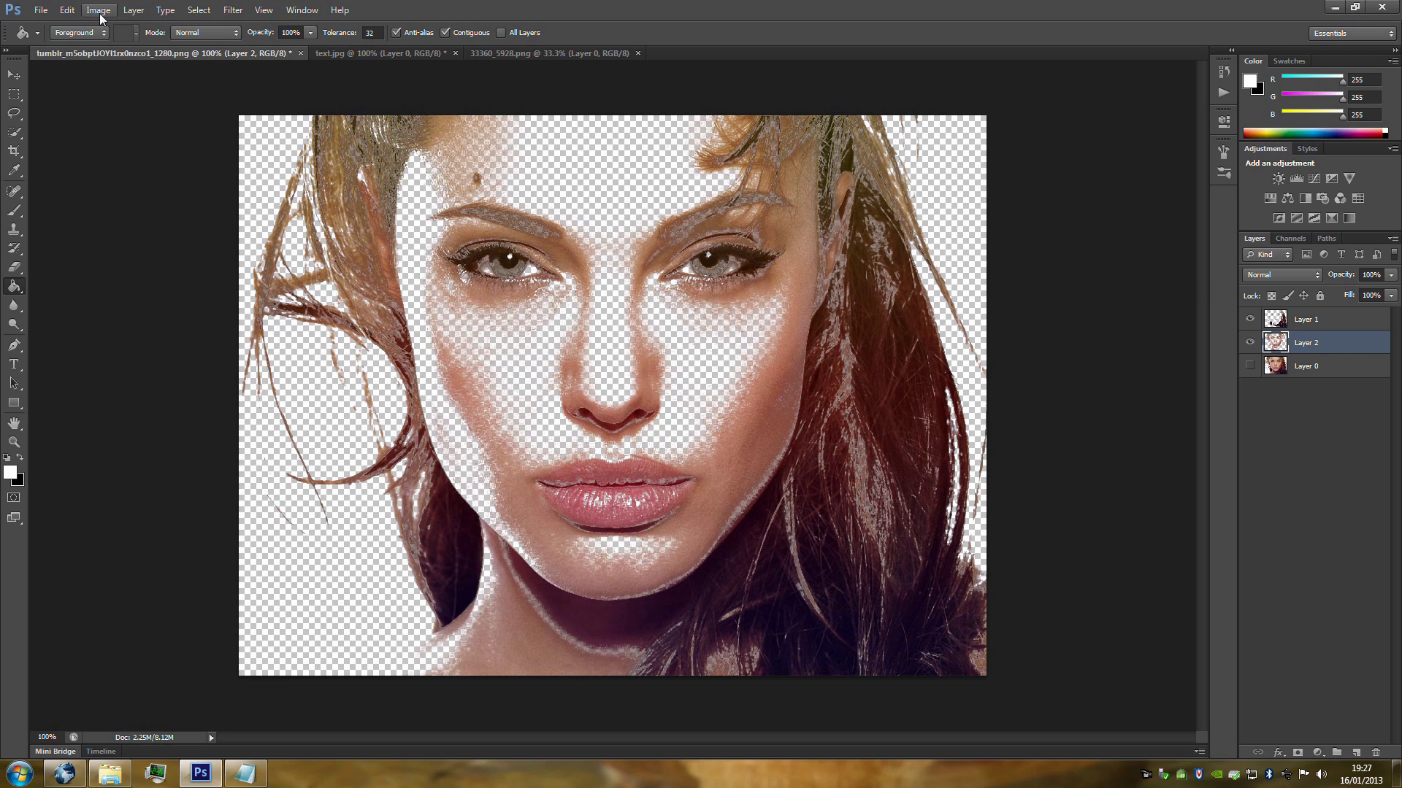
left_click(67, 12)
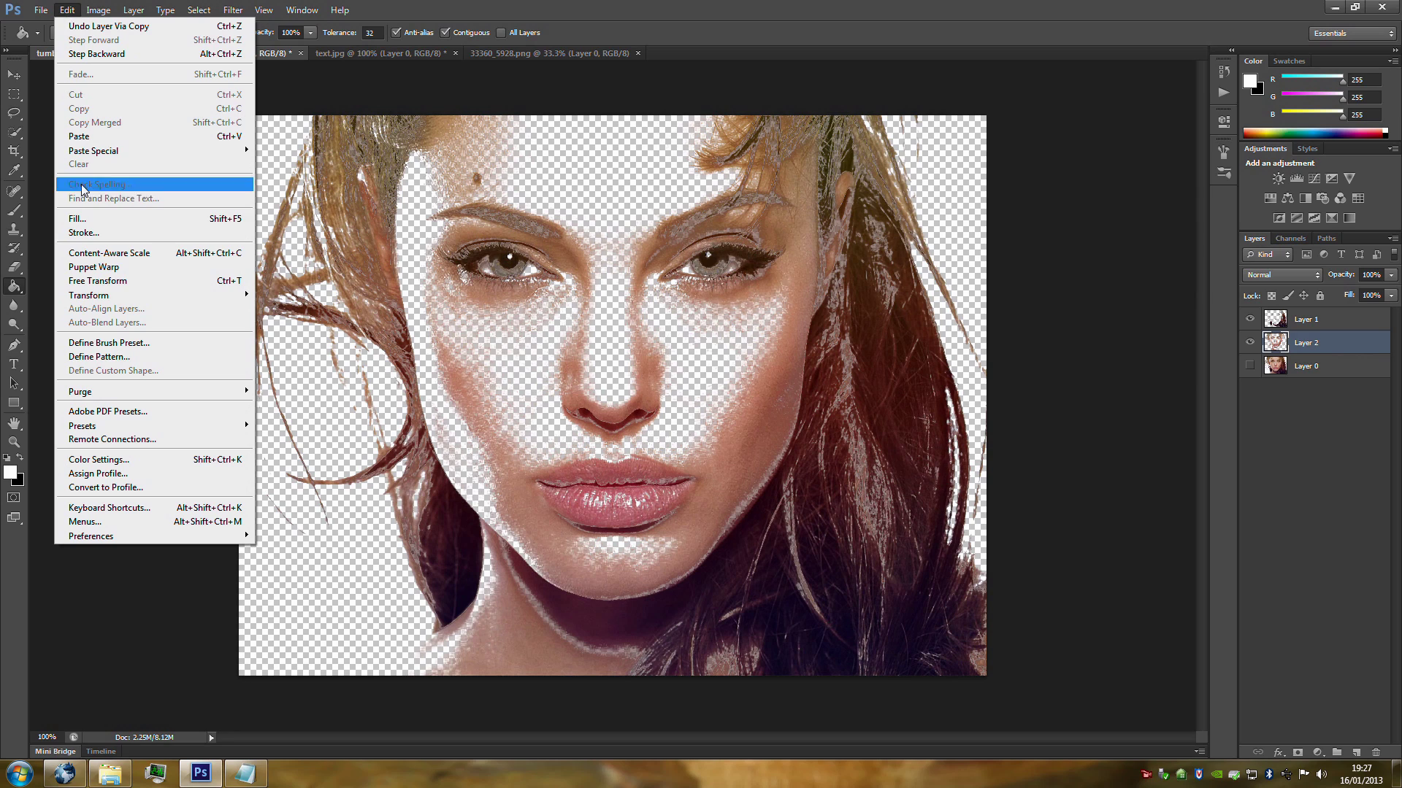
left_click(94, 219)
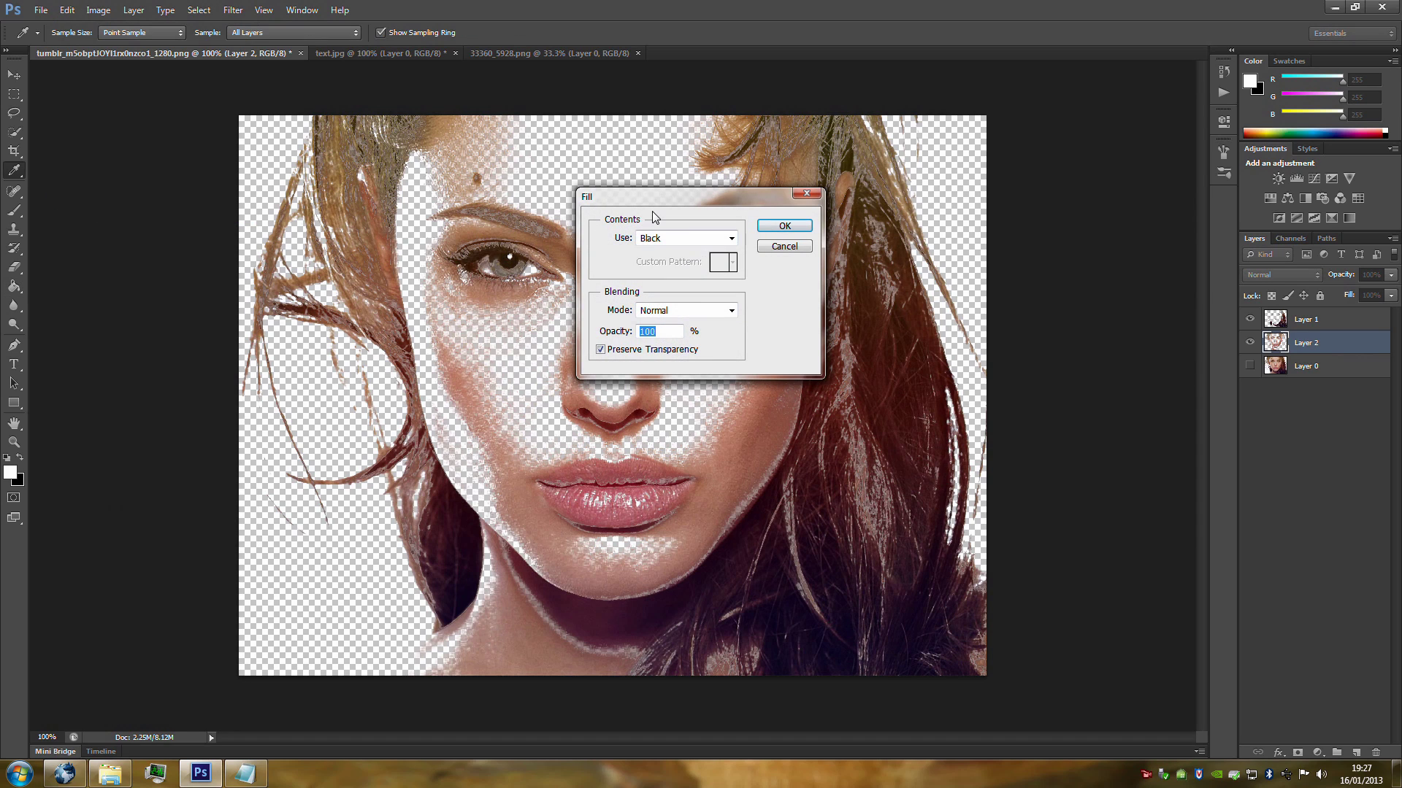
left_click(730, 238)
left_click(684, 359)
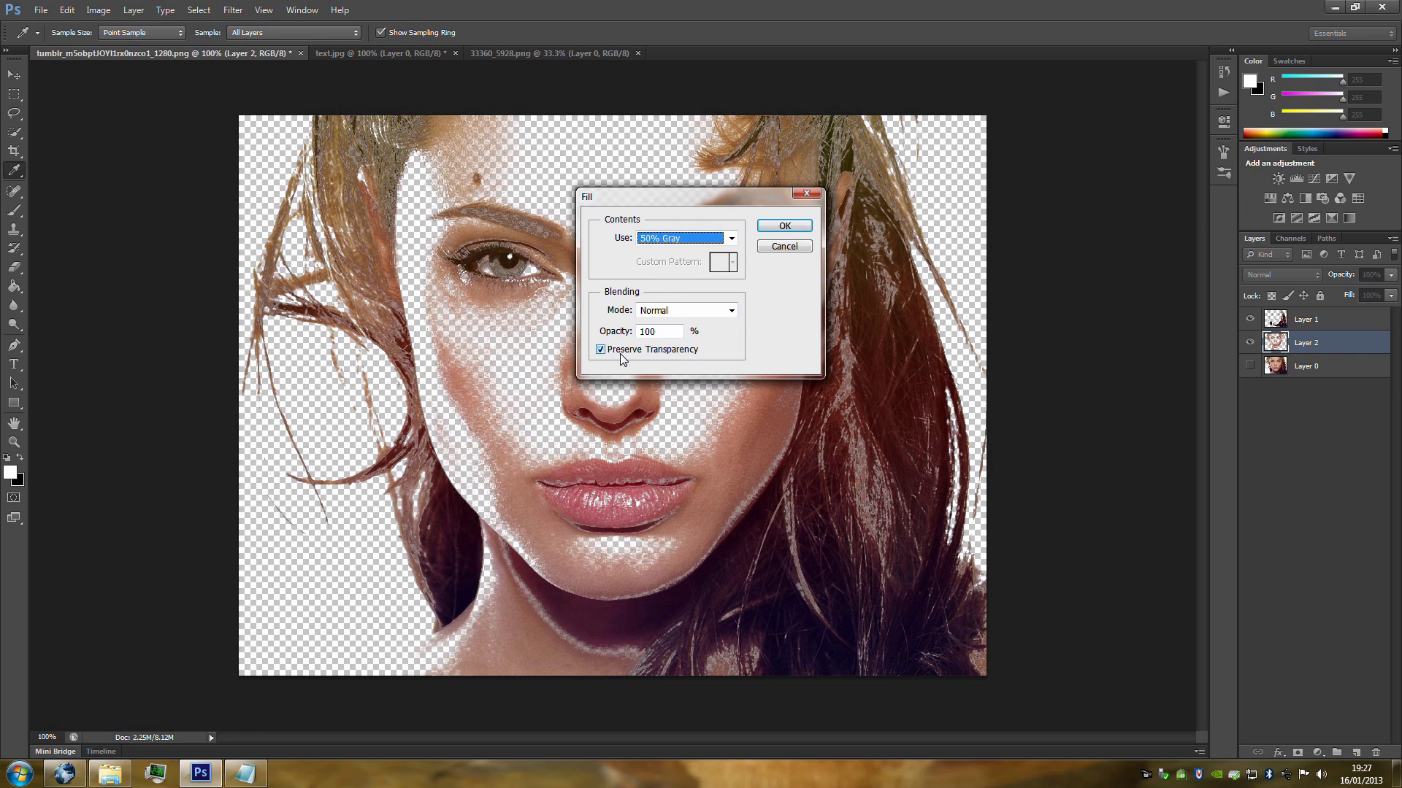
left_click(785, 226)
key("g")
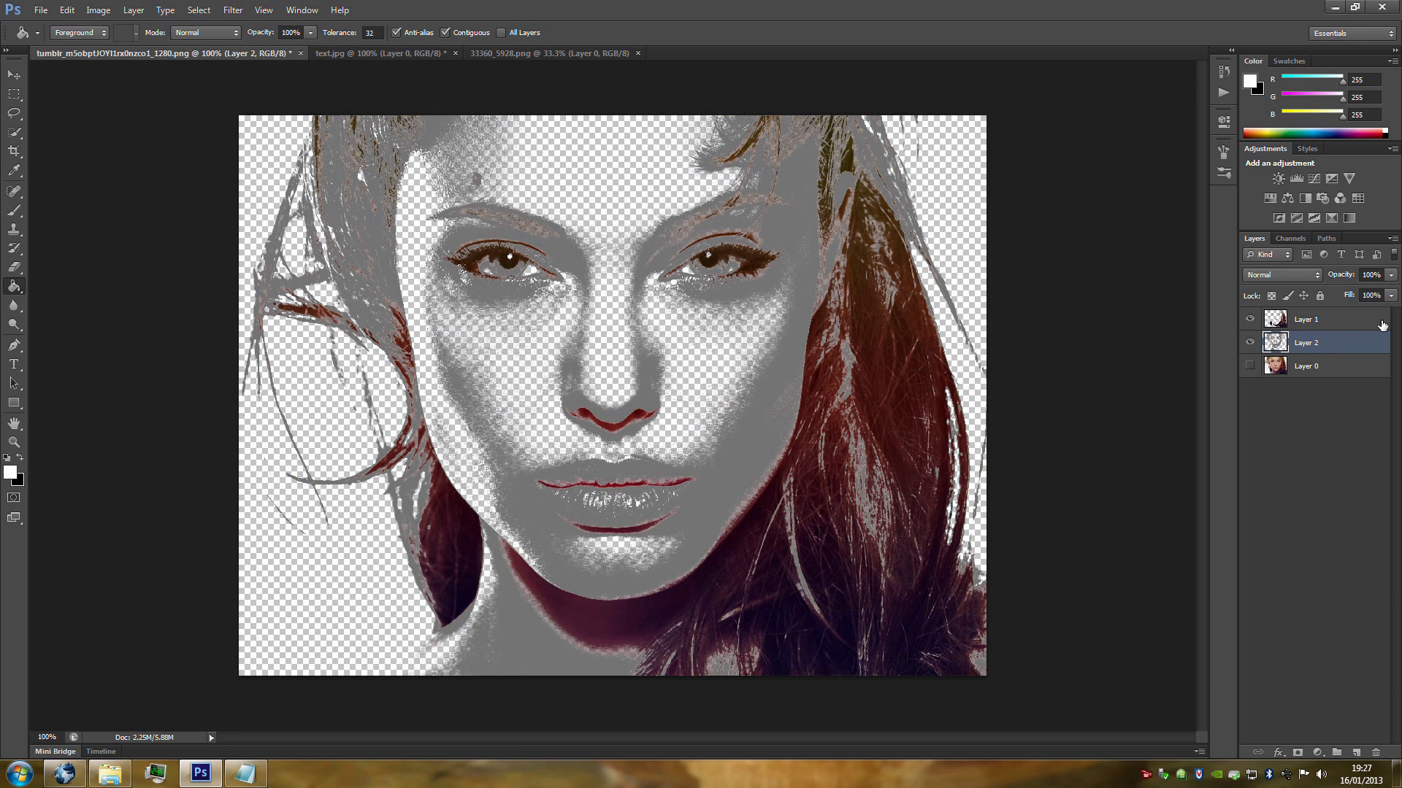
Step: Fill the shadows layer, Layer 1, with Black at 100% opacity, preserving transparency
left_click(1312, 322)
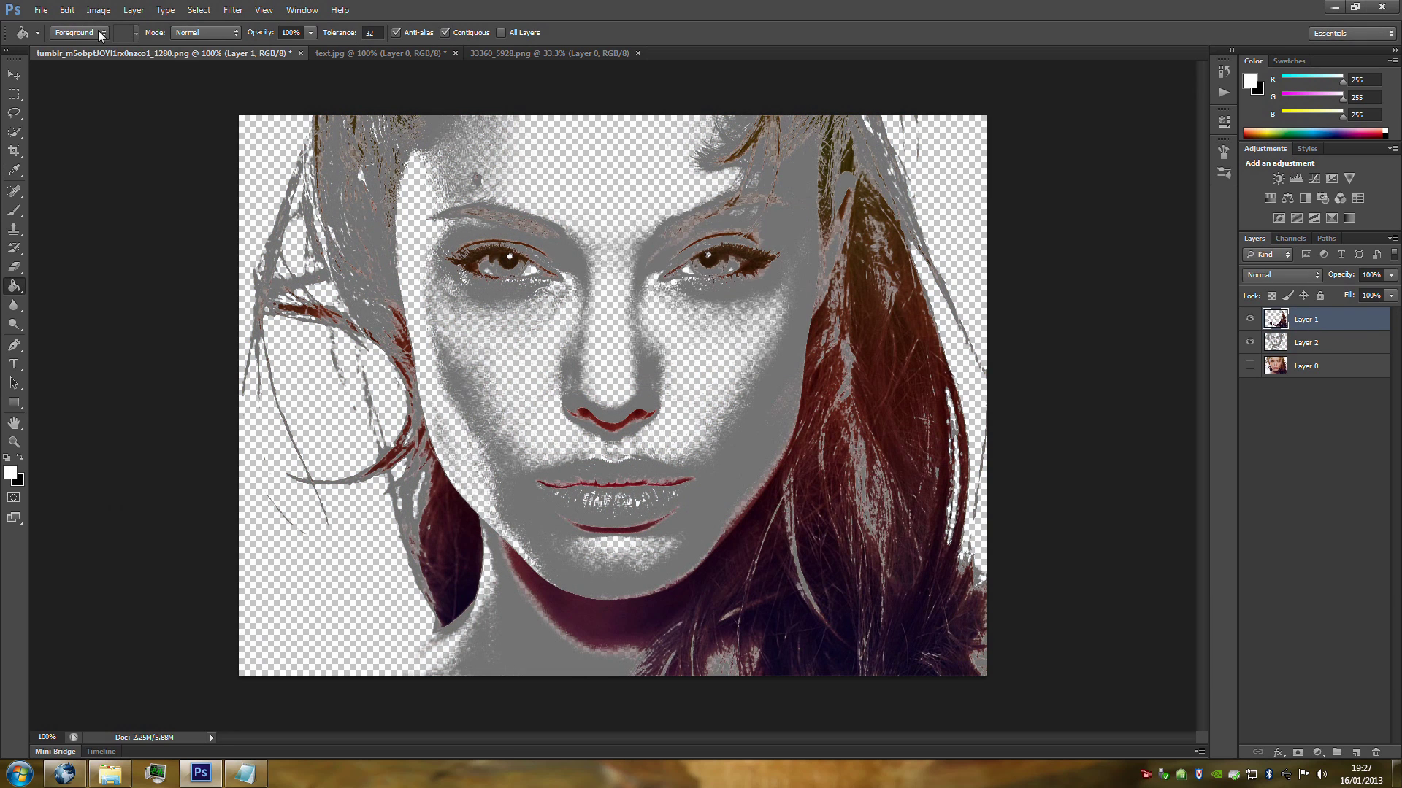
left_click(67, 10)
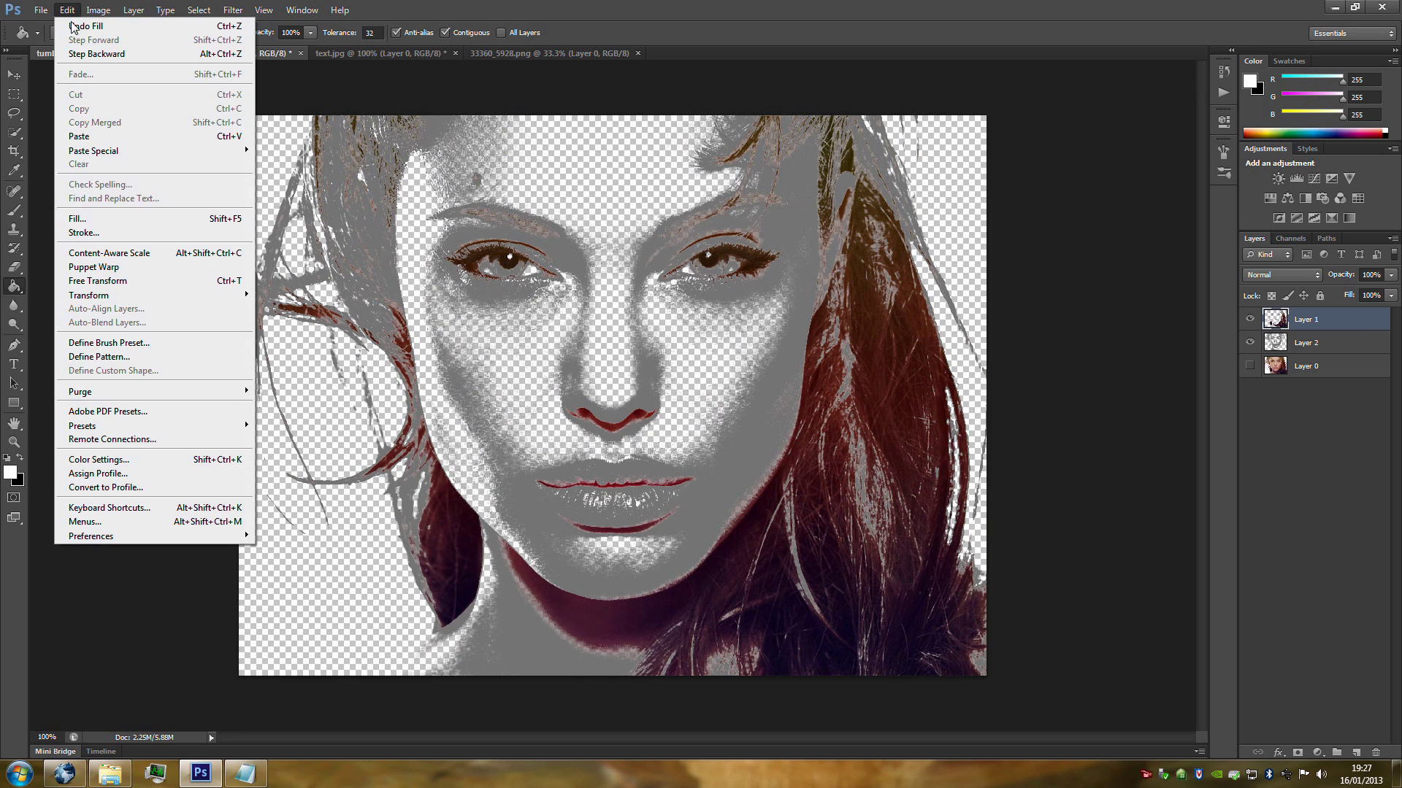
left_click(96, 219)
left_click(730, 238)
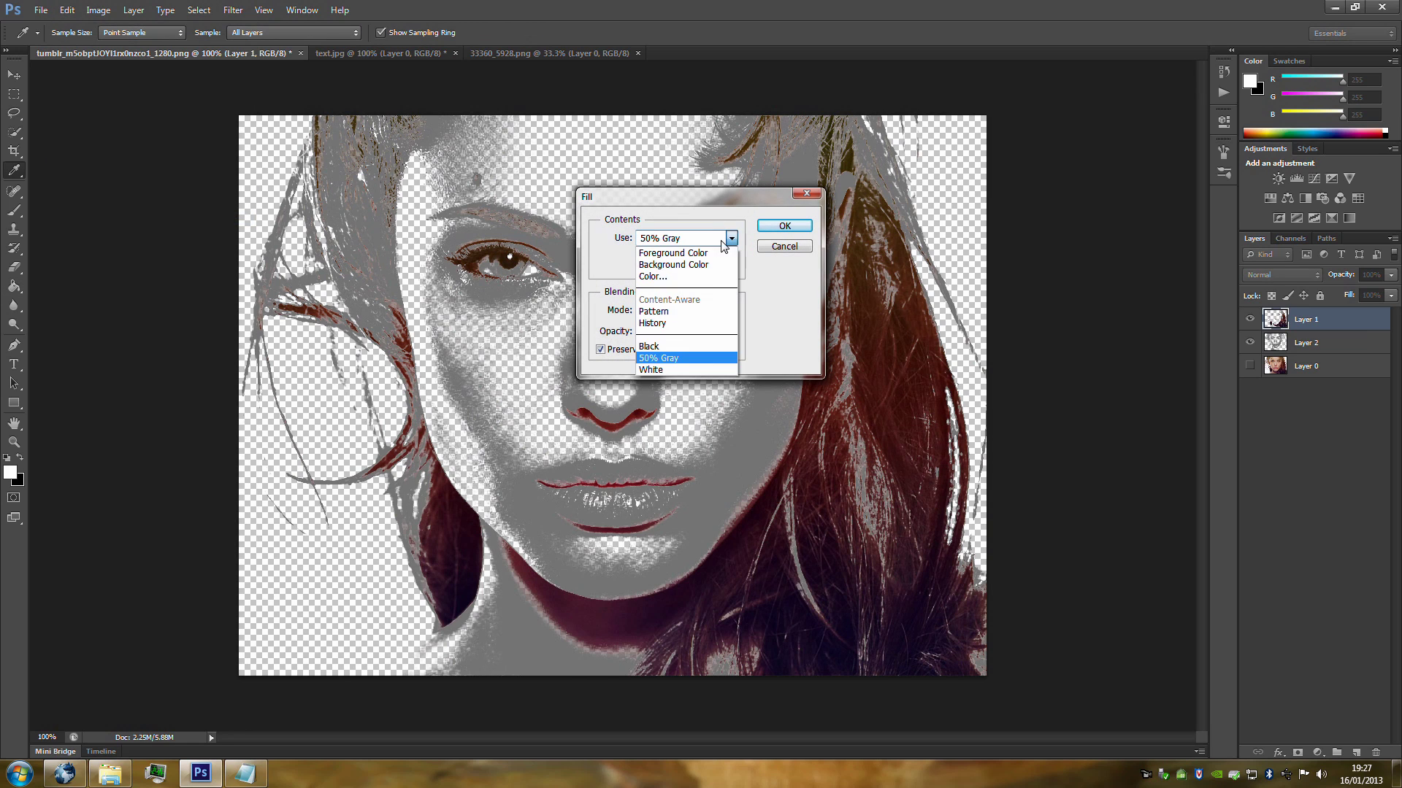
left_click(666, 350)
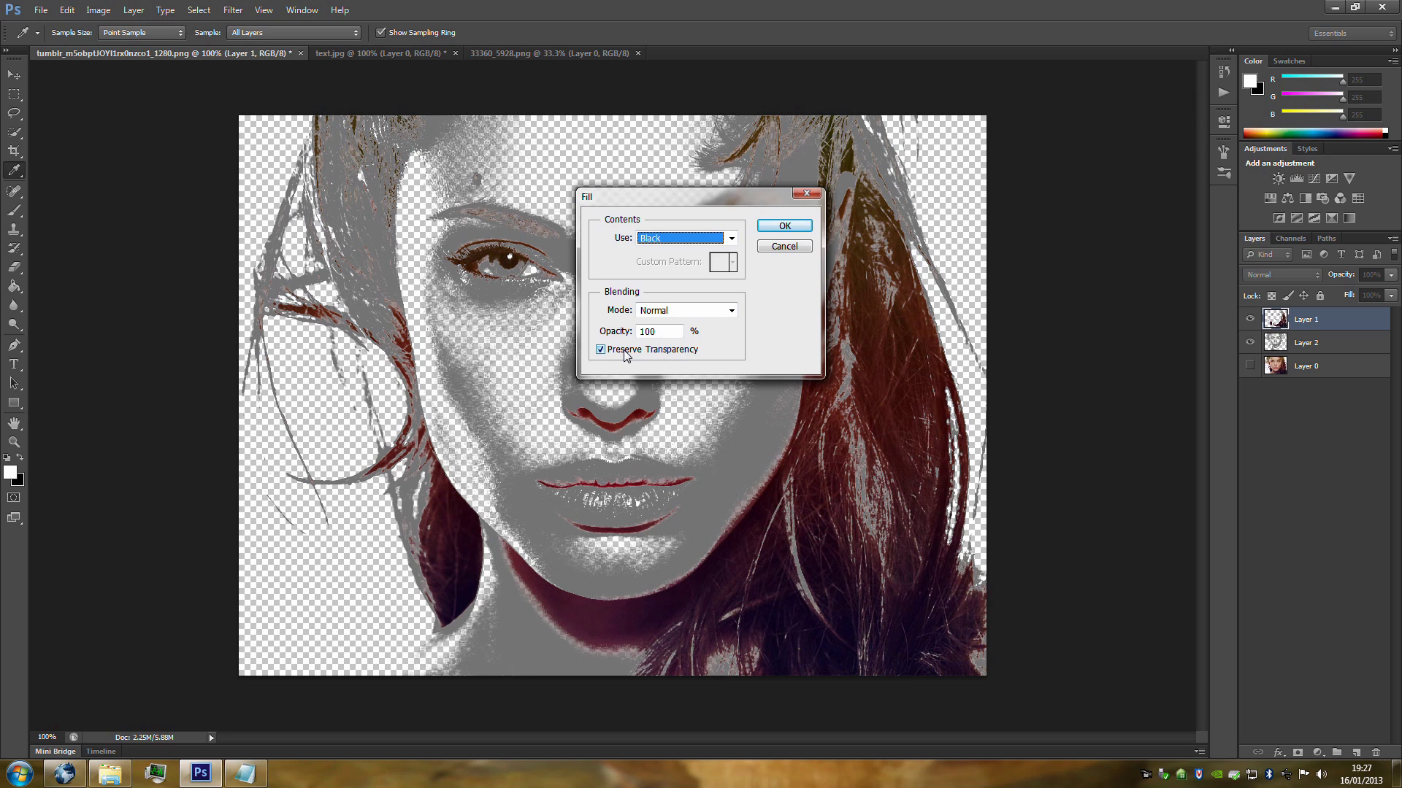
left_click(792, 227)
key("g")
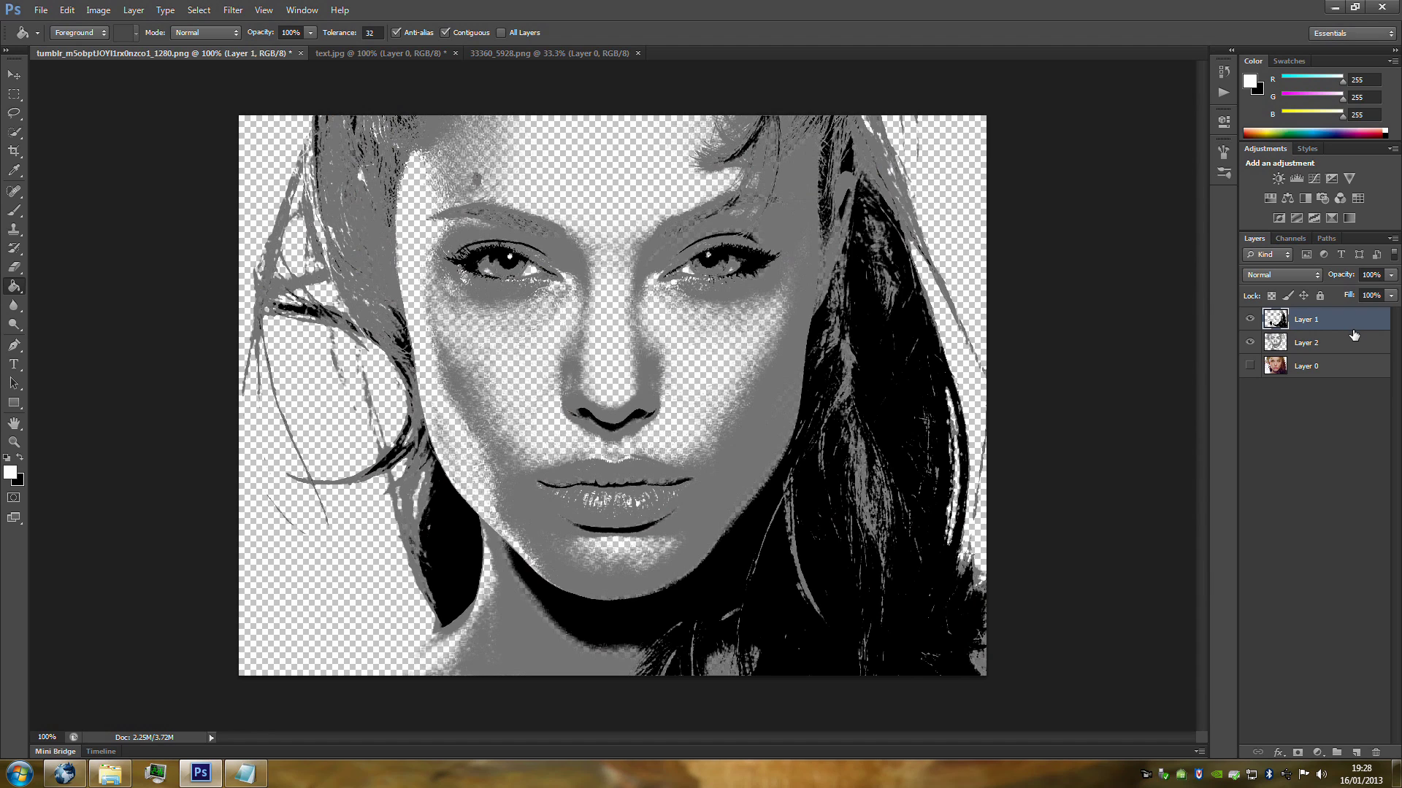
Step: Merge the black shadows layer and the gray midtones layer into a single layer
left_click(1365, 349, "shift")
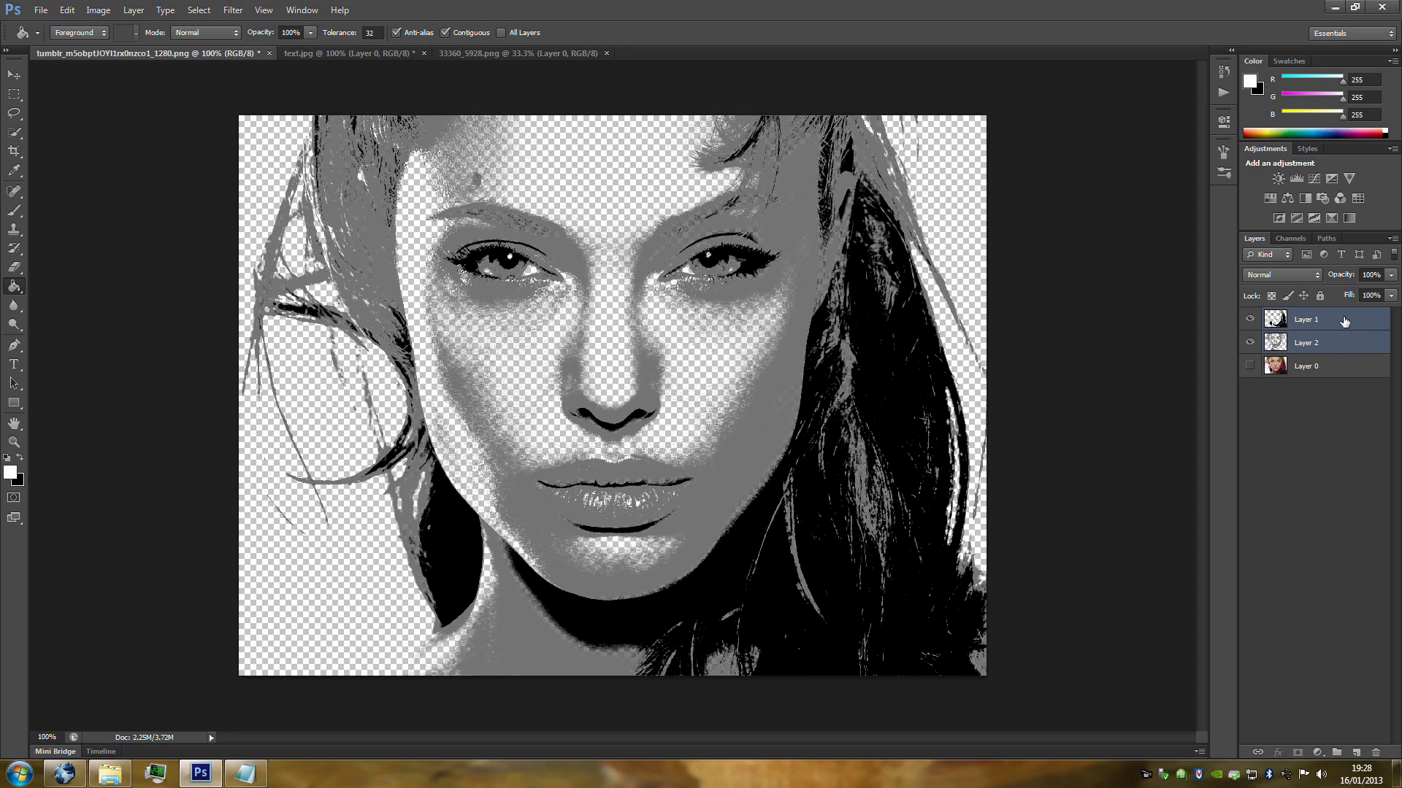
right_click(1344, 322)
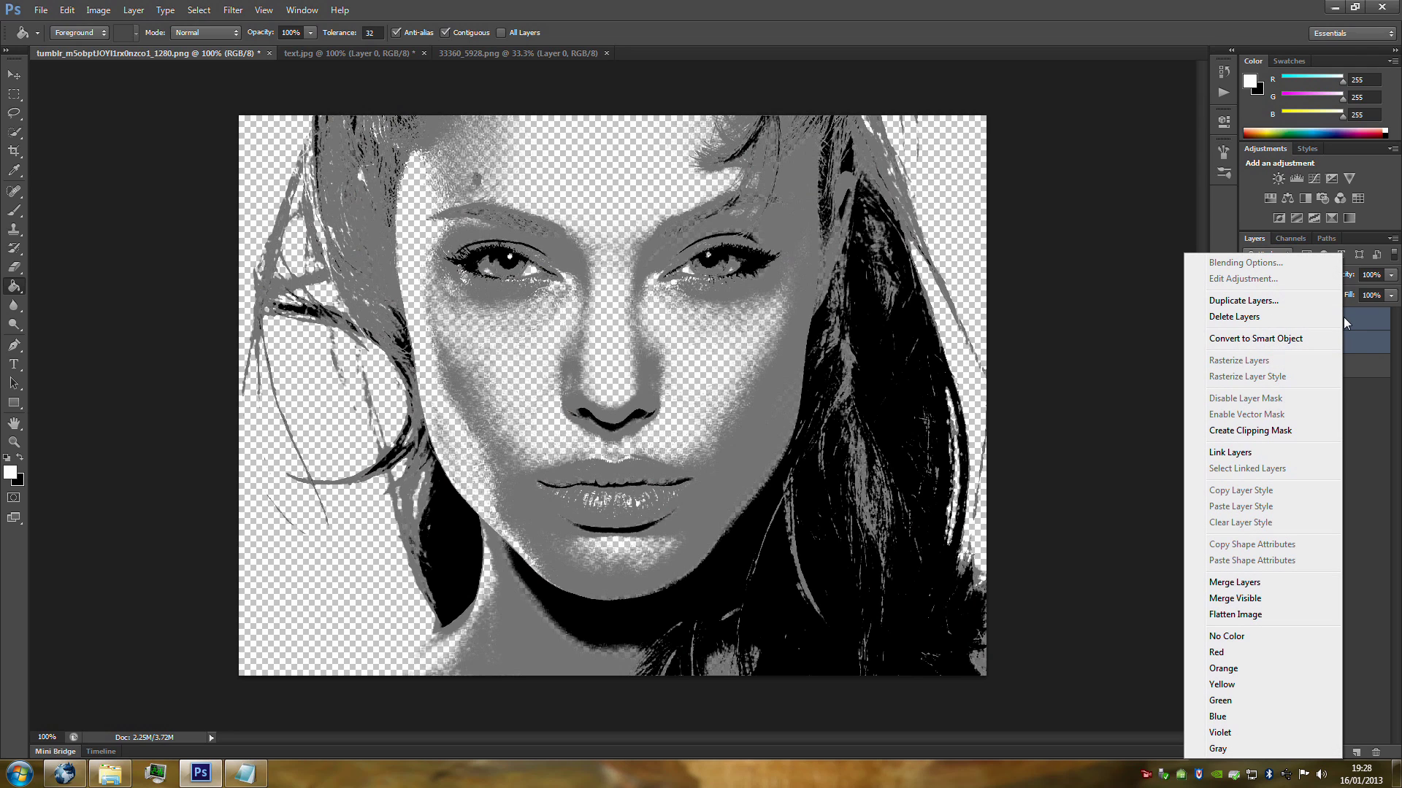
left_click(1248, 582)
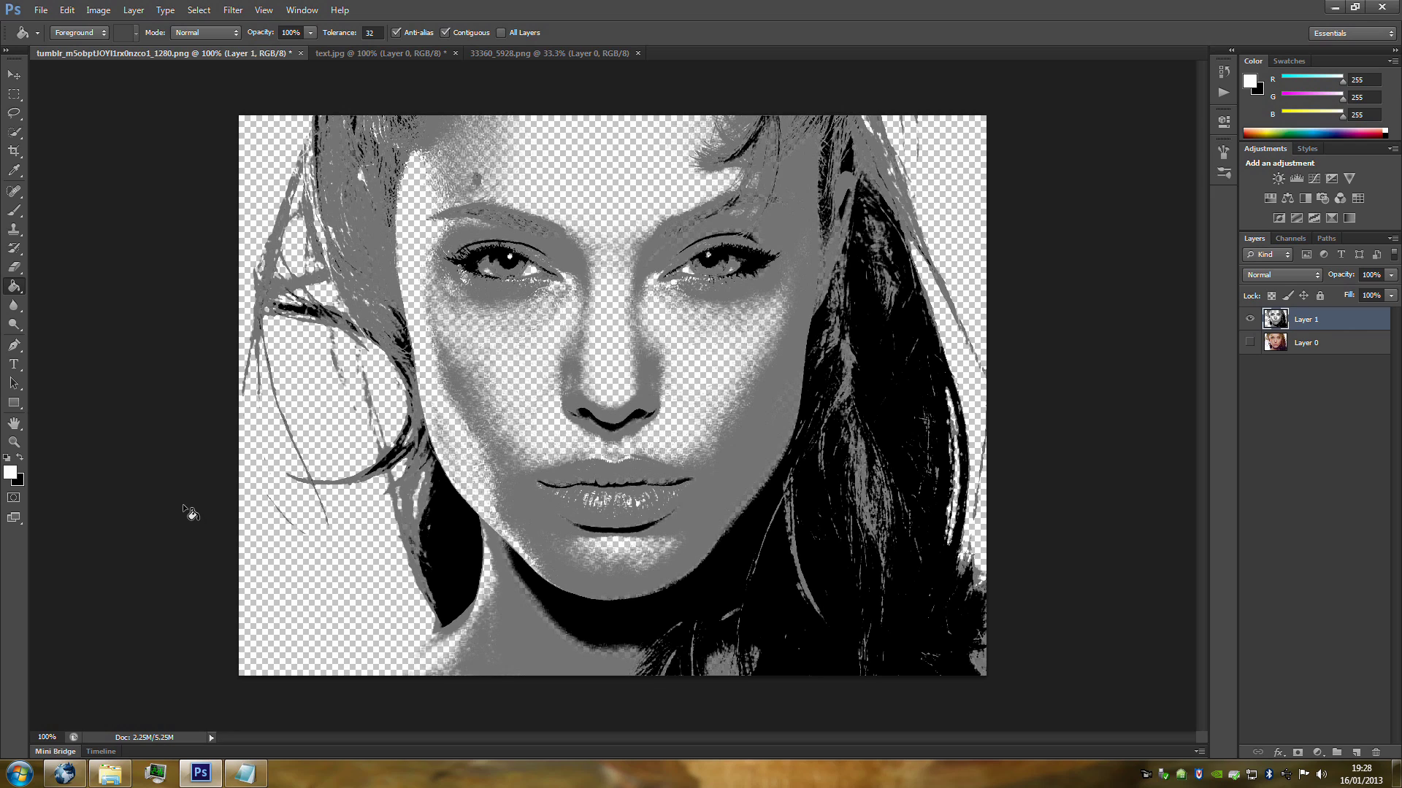
Step: Check the portrait's pixel dimensions and create a new 1020 × 768 pixel RGB document with a white background
left_click(100, 10)
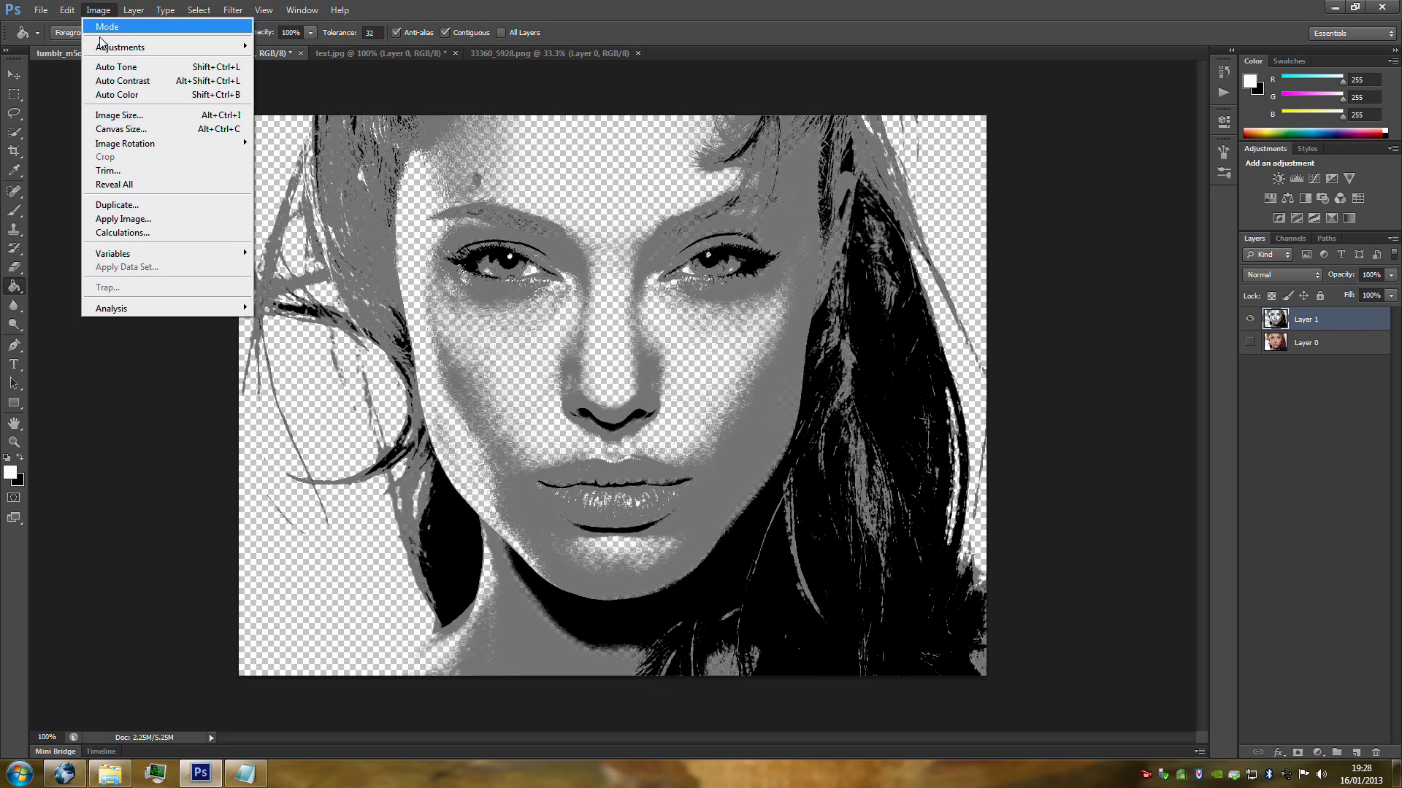
left_click(116, 117)
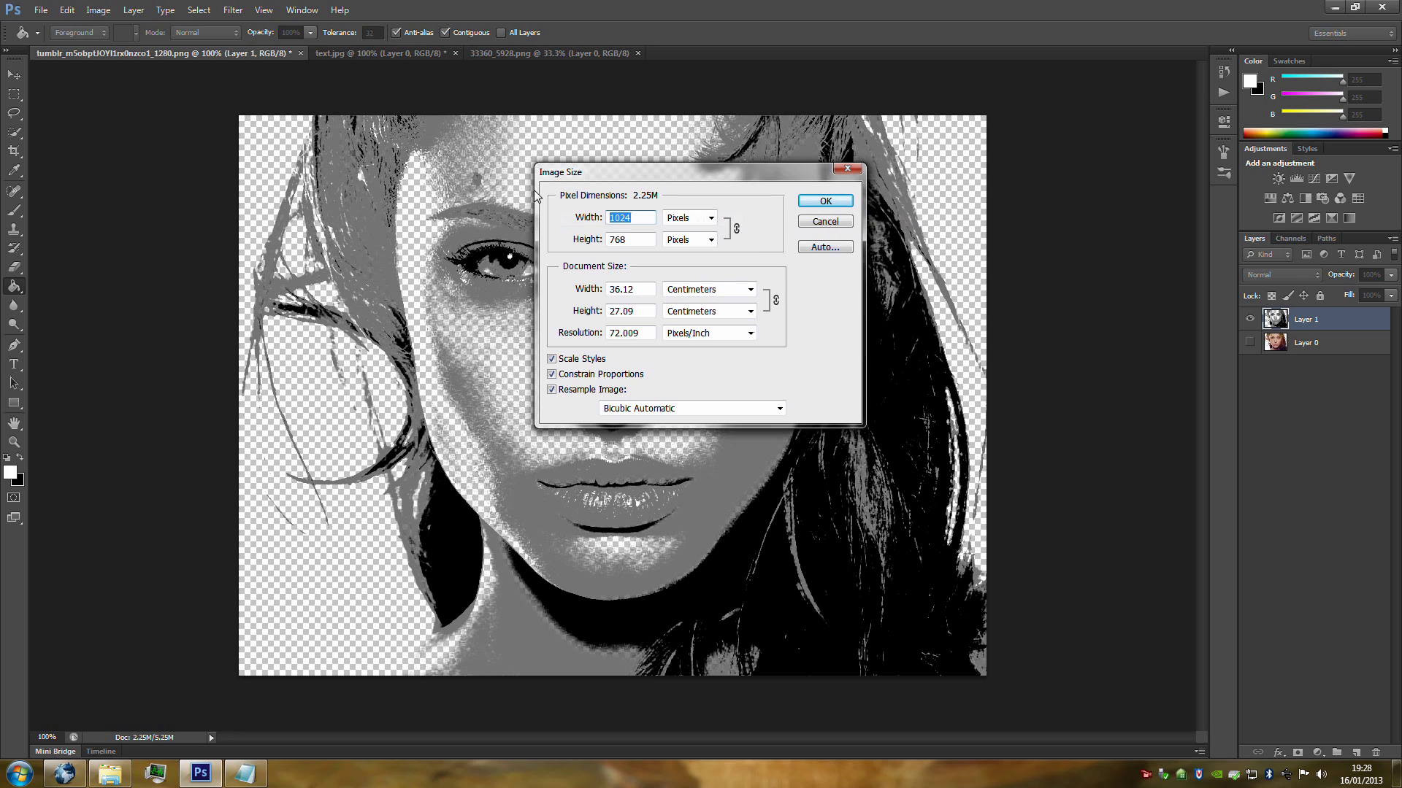
left_click(821, 225)
left_click(42, 10)
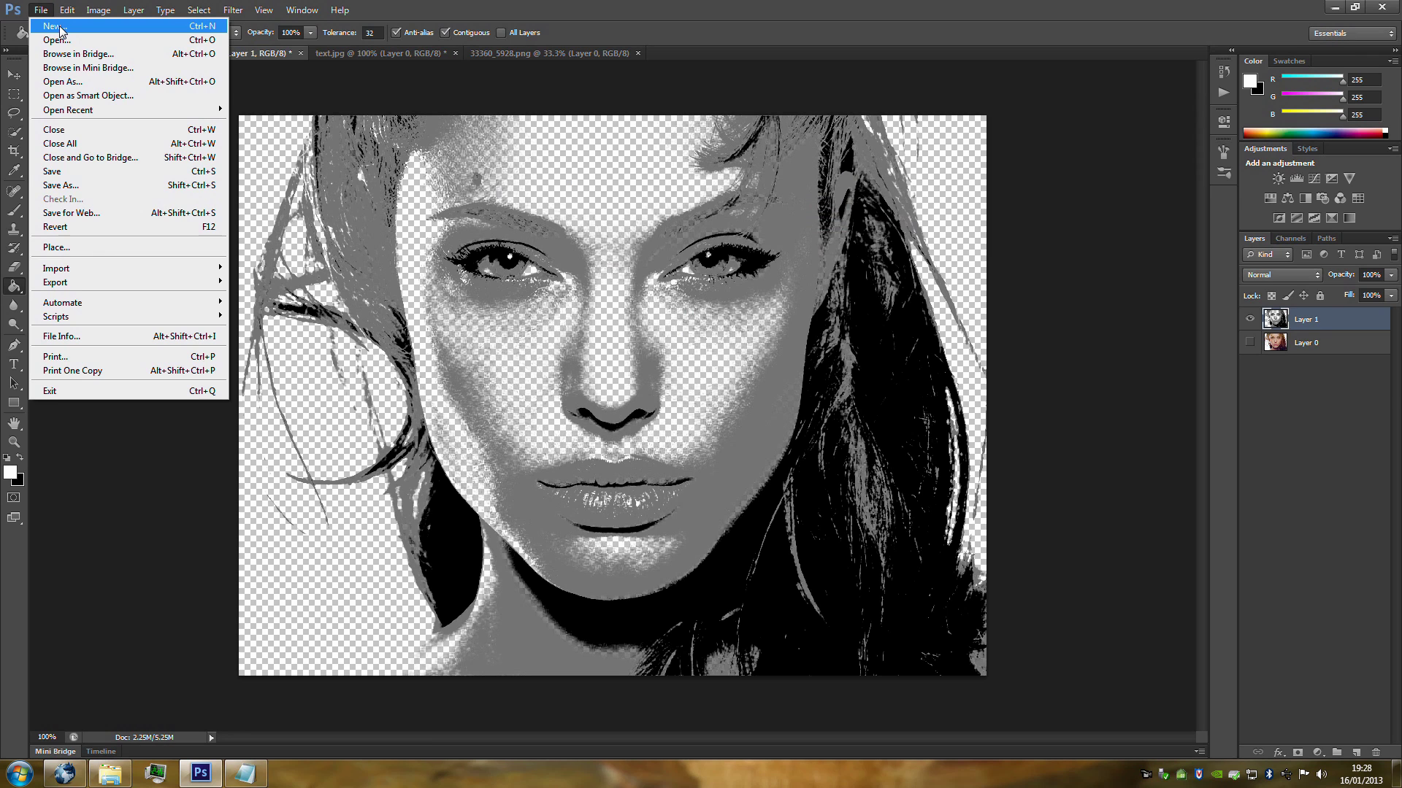
left_click(60, 28)
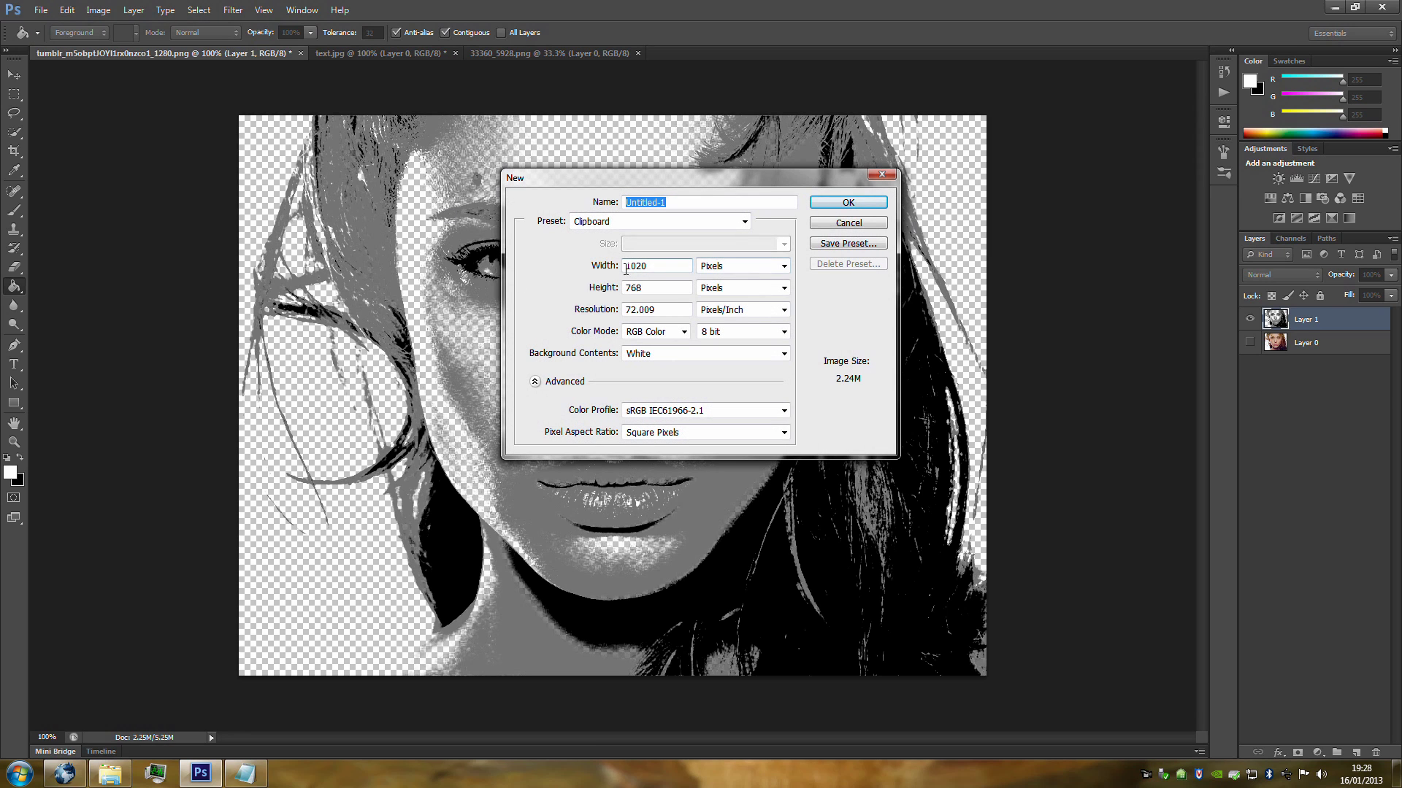
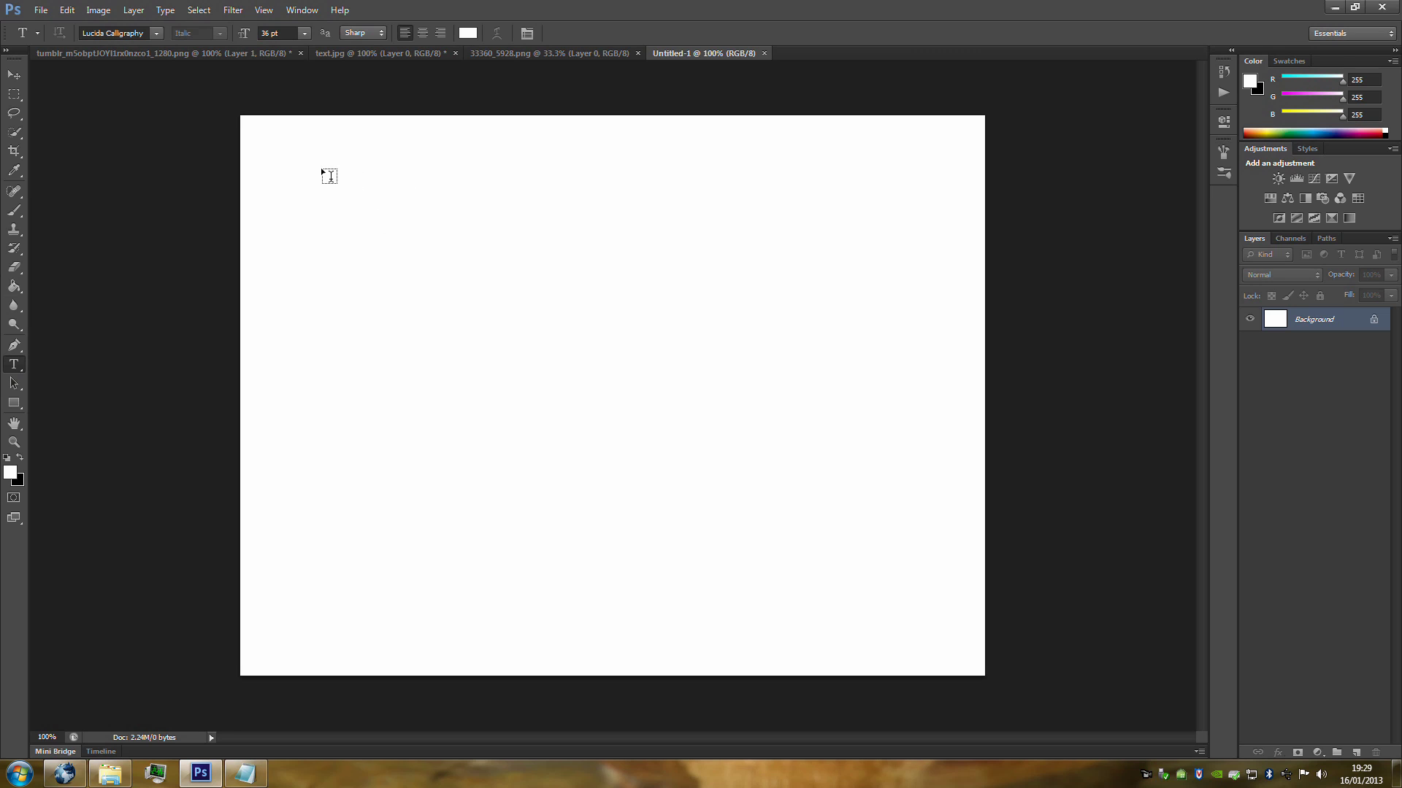
Step: Start a text layer near the canvas's upper-left corner and paste in the whole poem copied from the untitled Notepad file
left_click(329, 175)
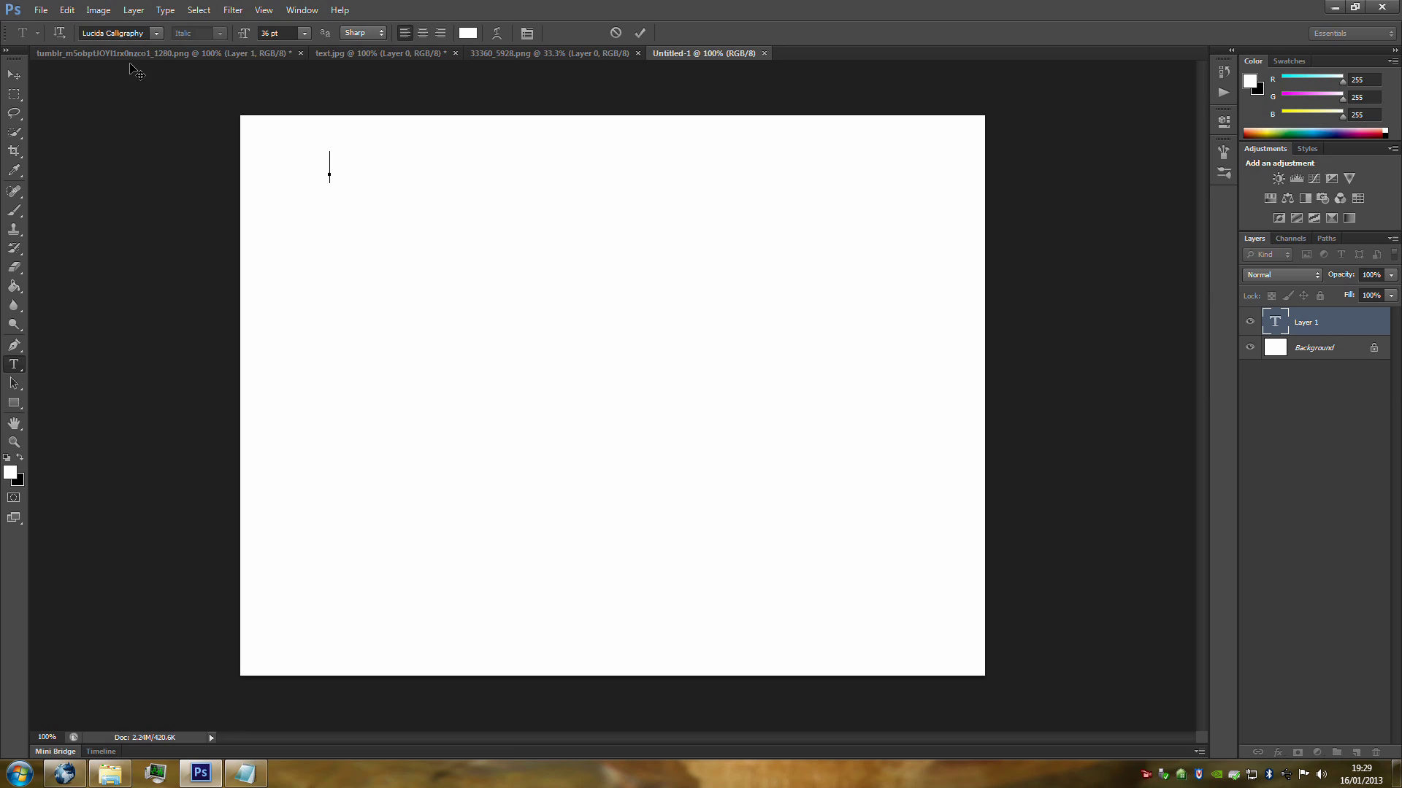
left_click(245, 773)
left_click_drag(601, 323, 182, 162)
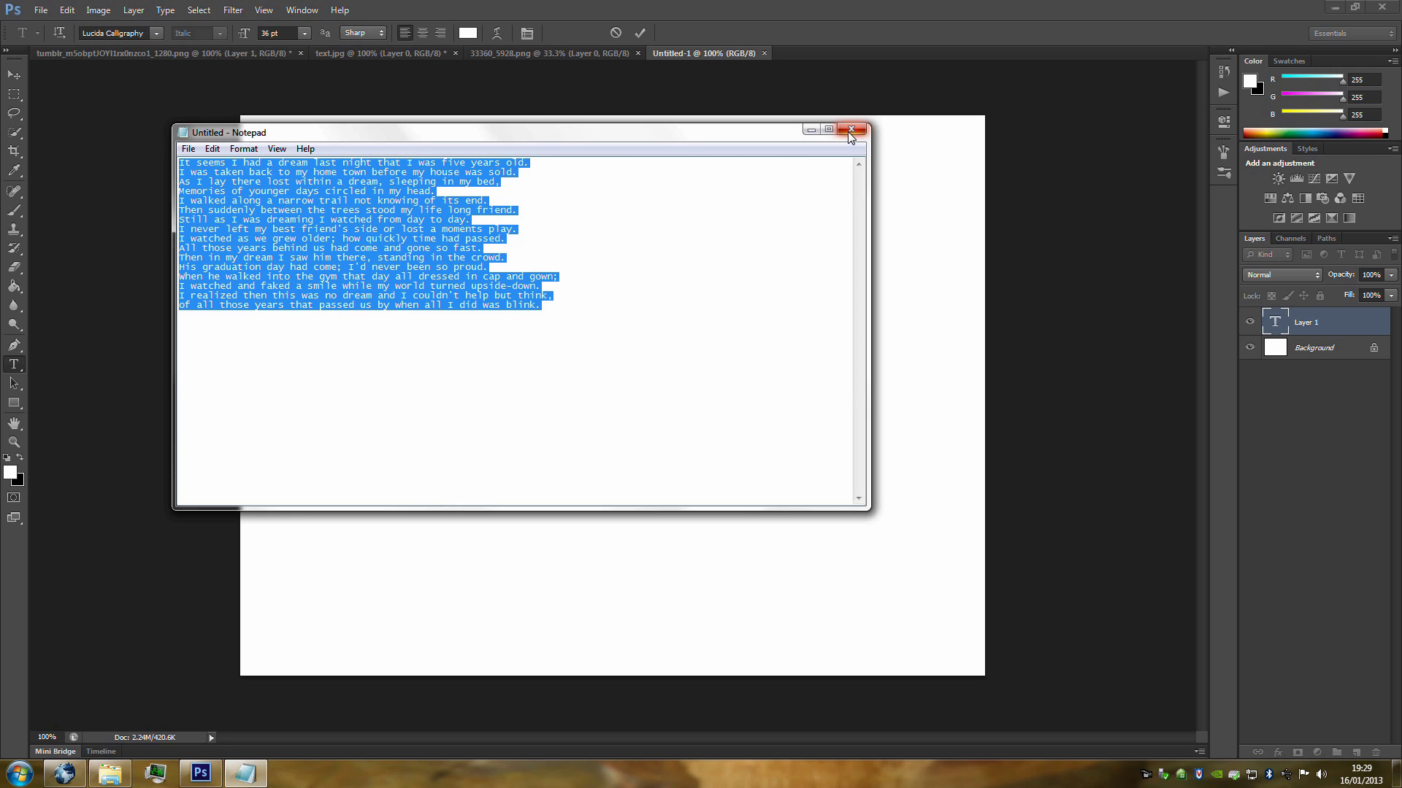
left_click(809, 129)
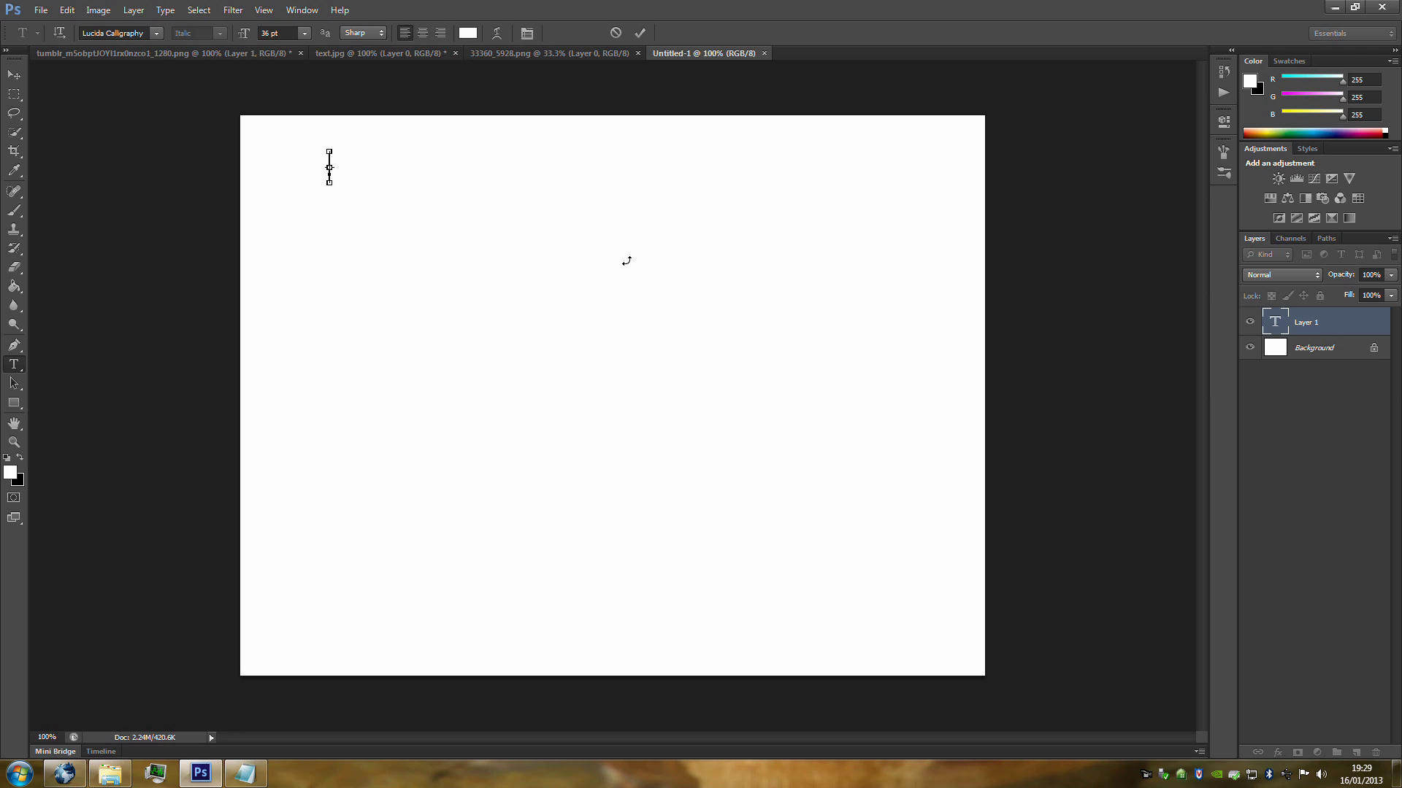
key("ctrl+v")
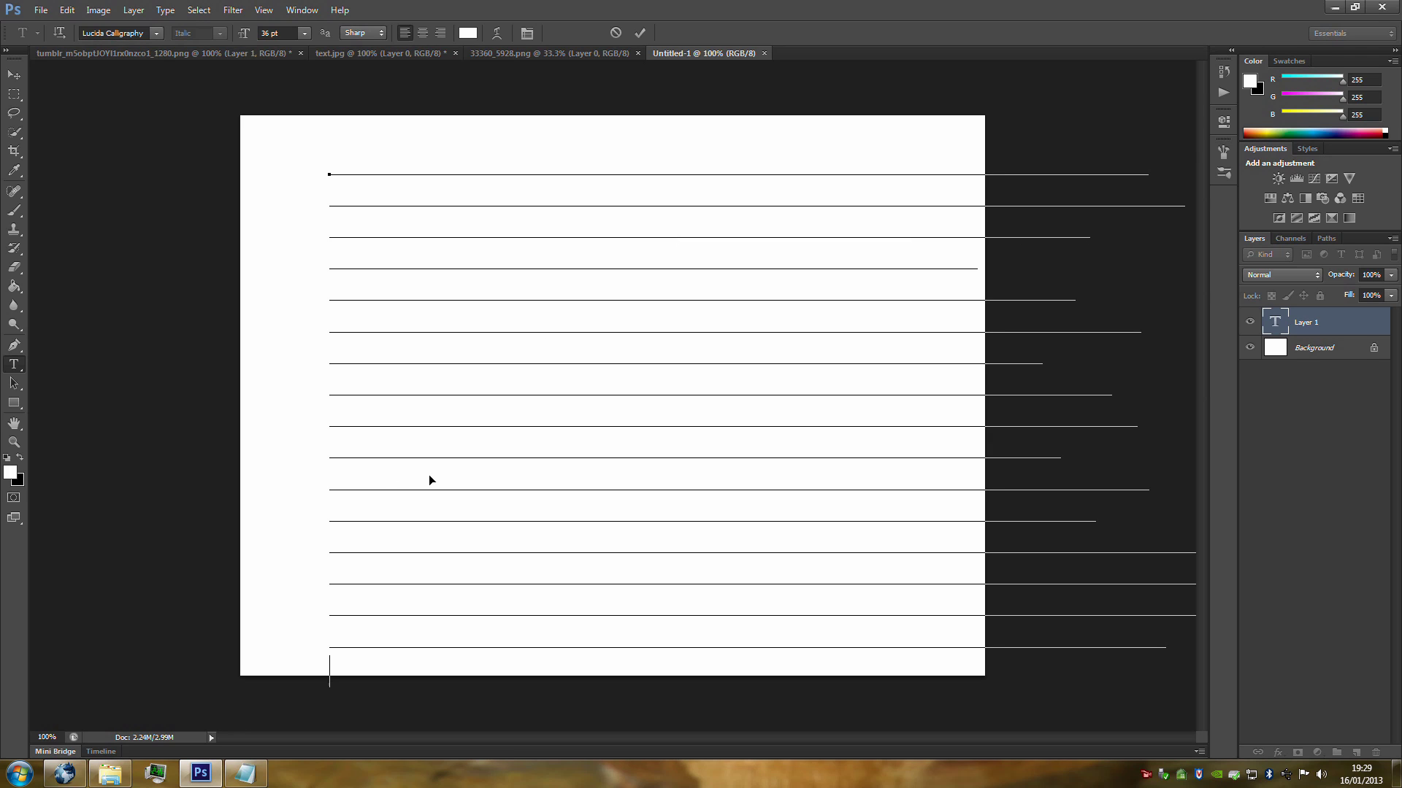
Step: Change the text colour of the entire poem layer to near-black, #010101
double_click(532, 355)
double_click(1273, 325)
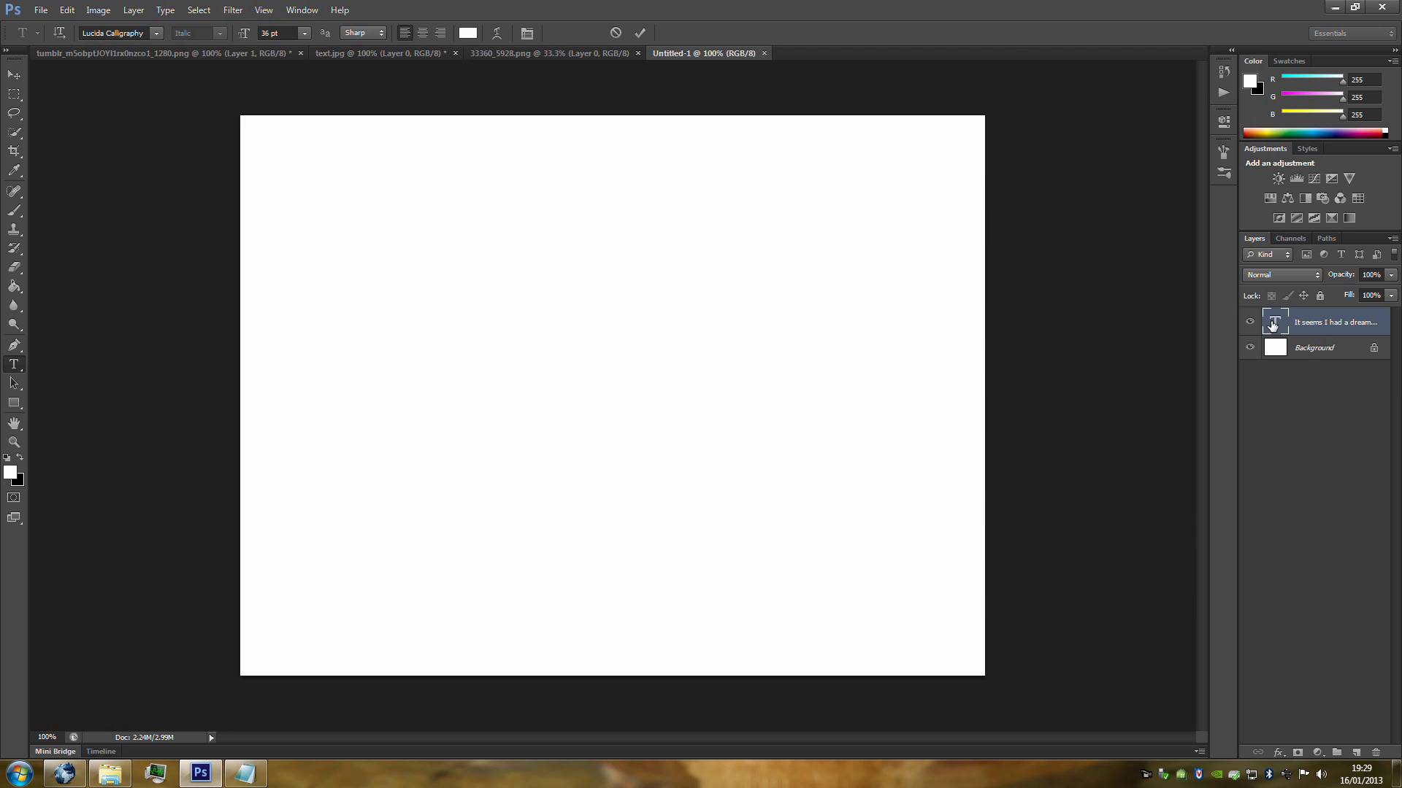
left_click(467, 33)
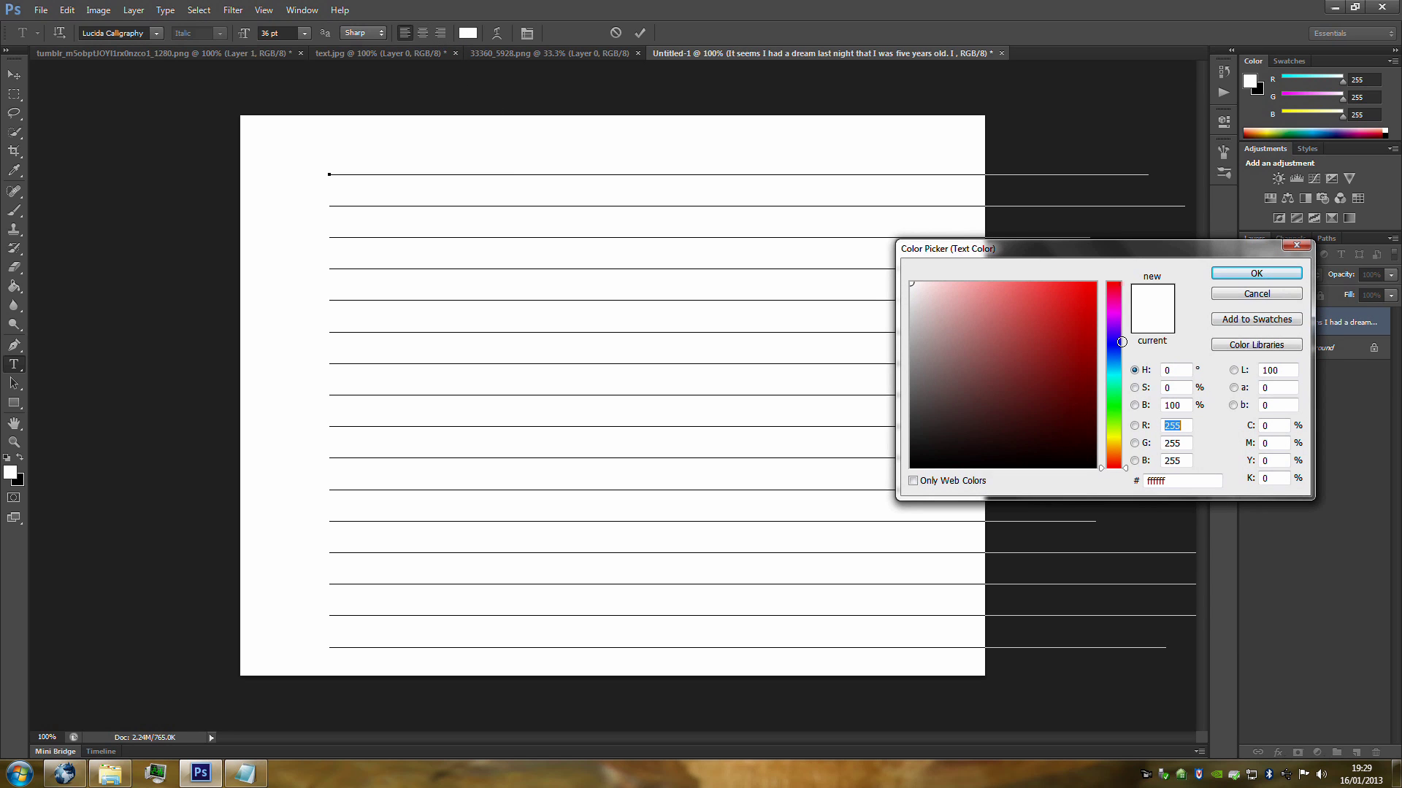
left_click(914, 468)
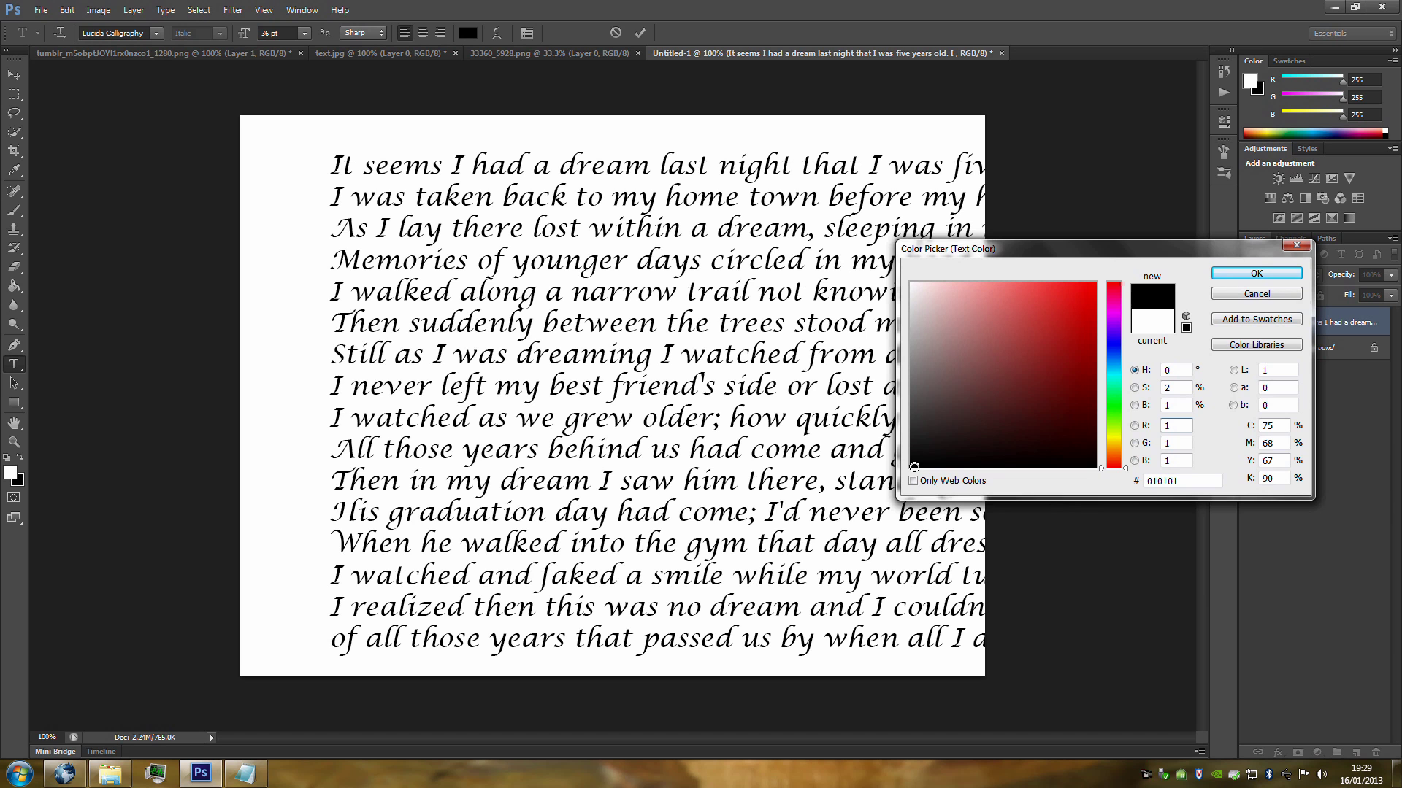
left_click(1255, 274)
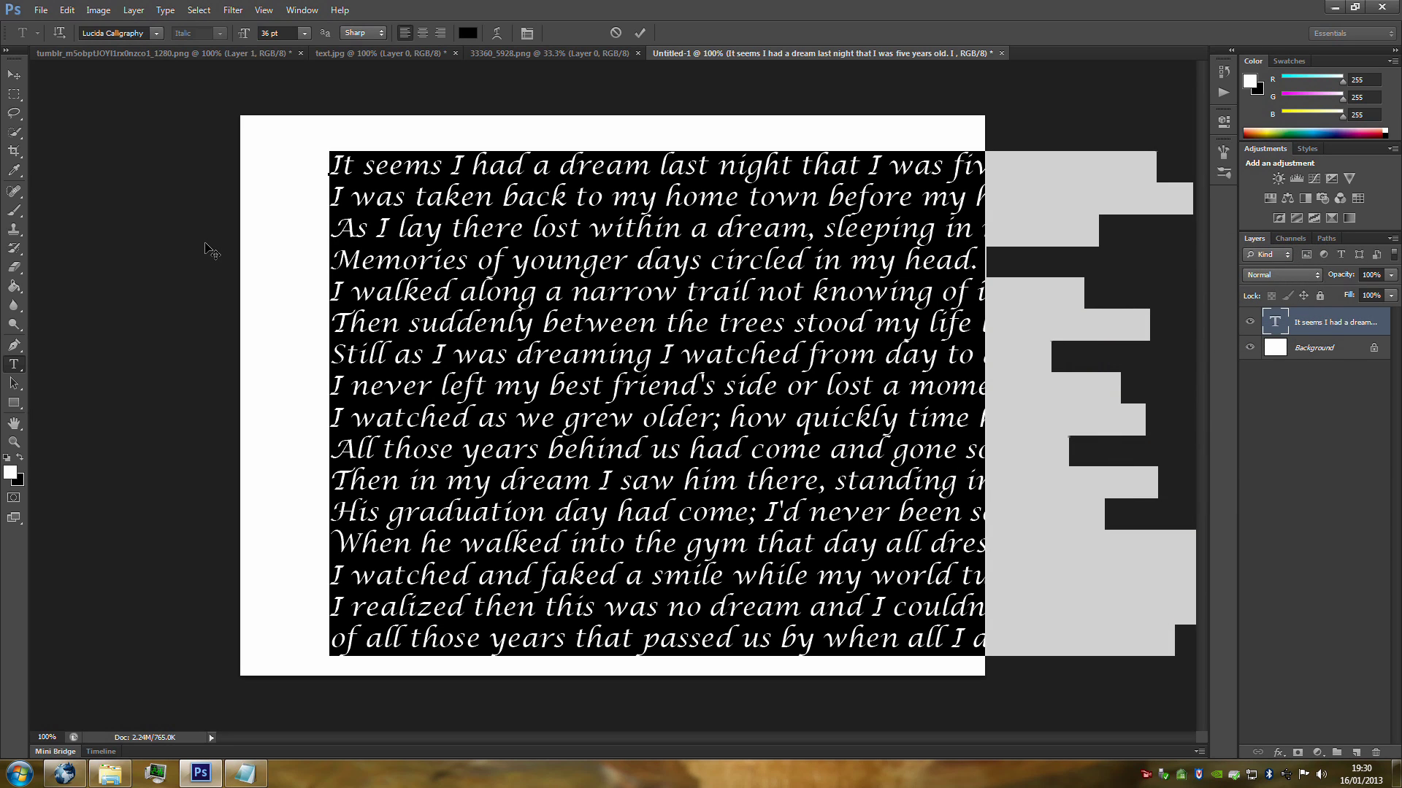
Step: Set the poem's font size to 30 pt and move the text block closer to the canvas's left edge
left_click(304, 35)
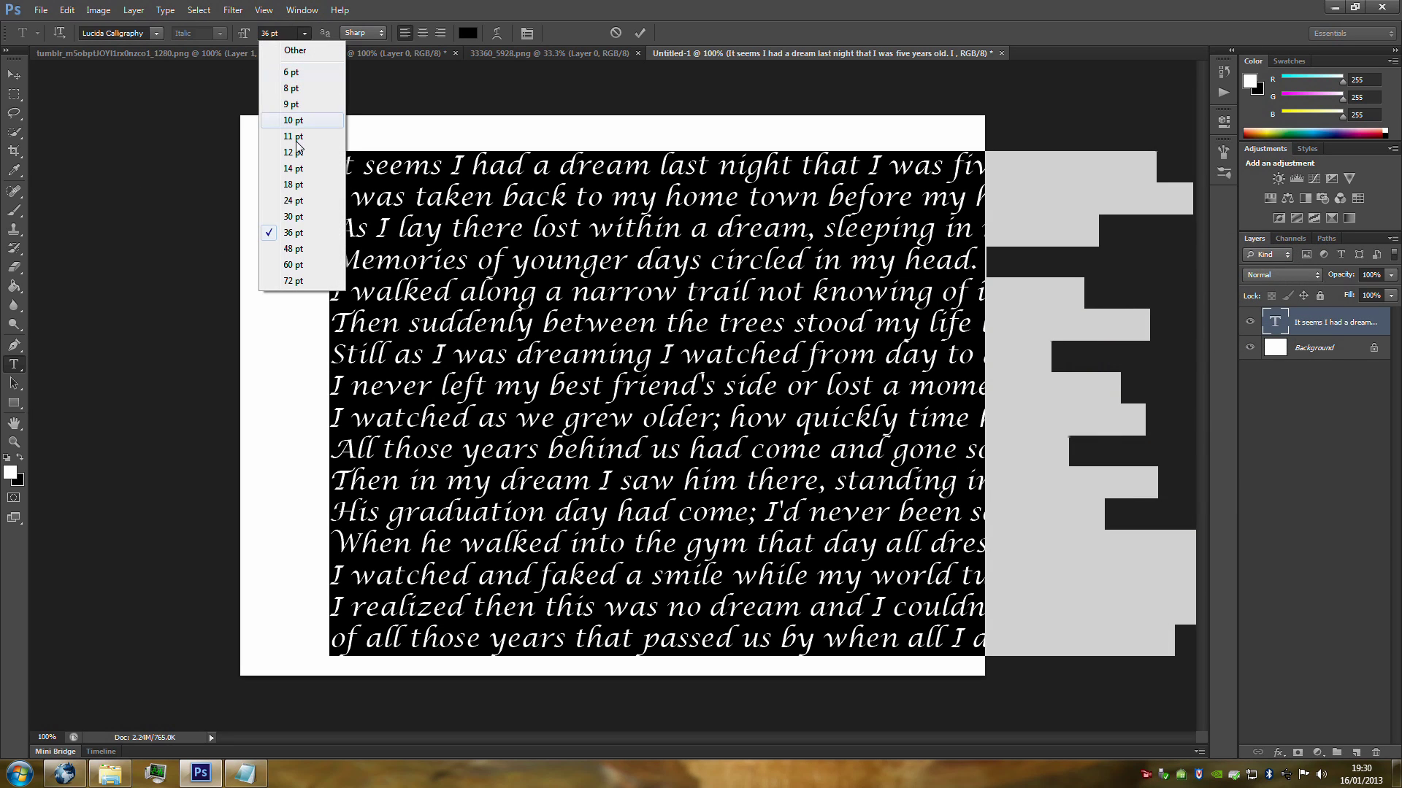
left_click(295, 219)
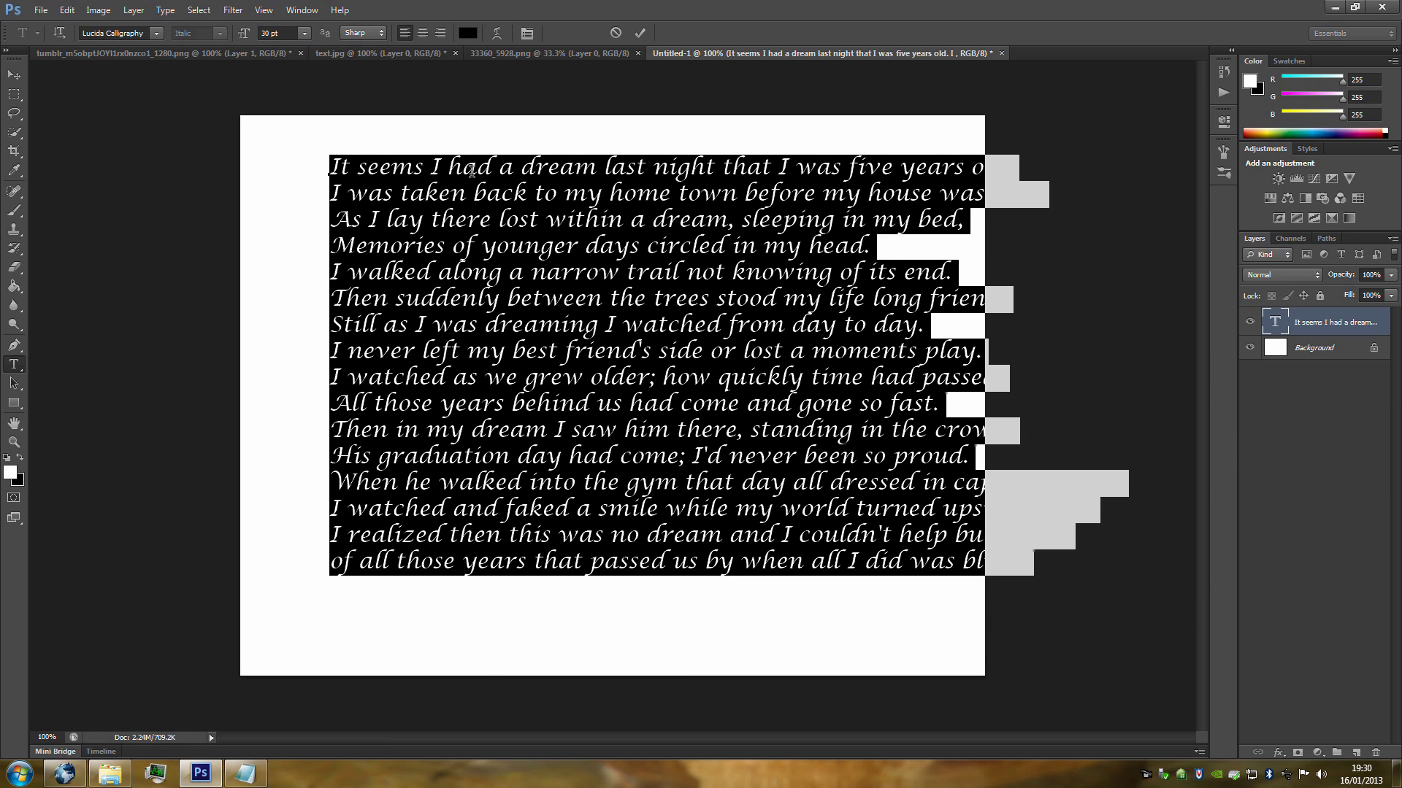
left_click(14, 74)
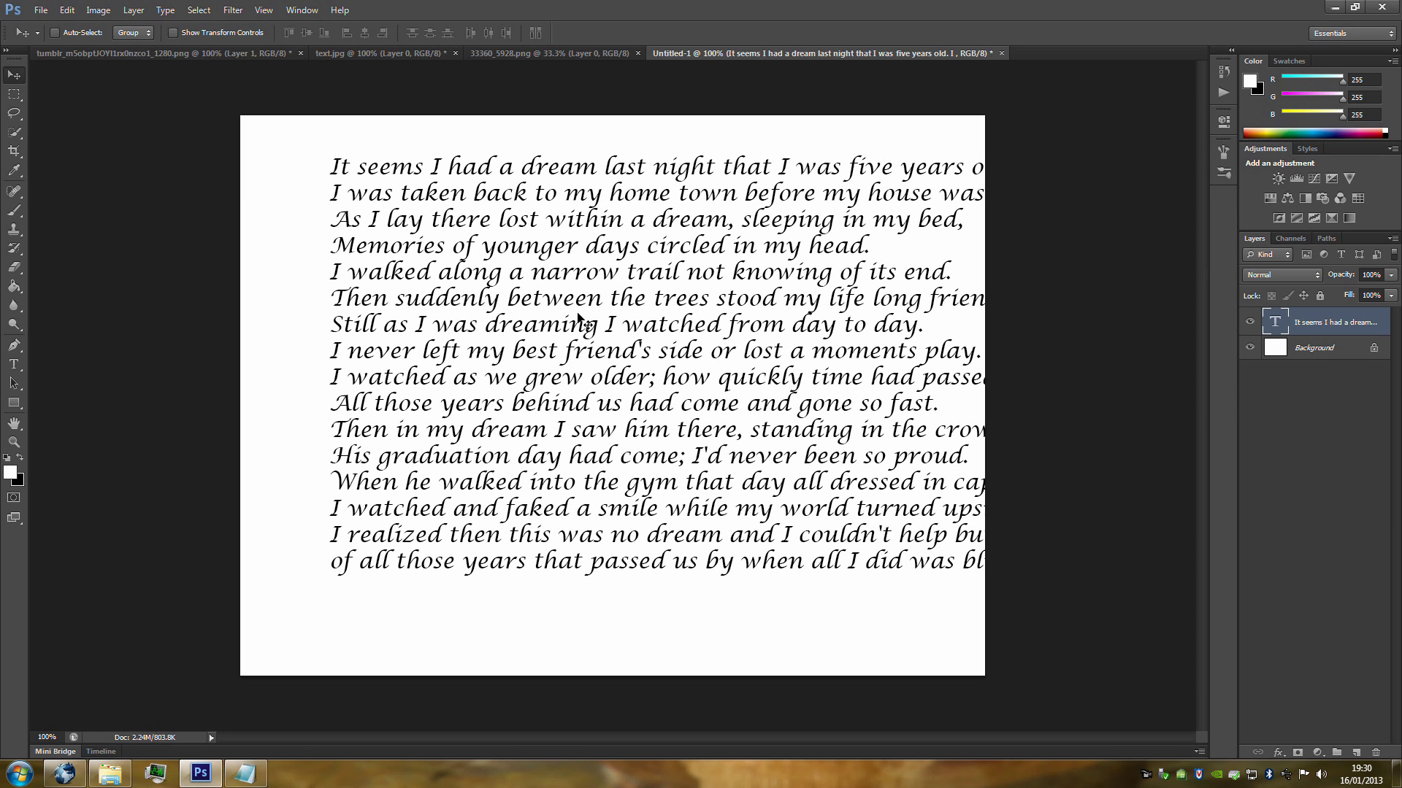
left_click_drag(571, 314, 504, 323)
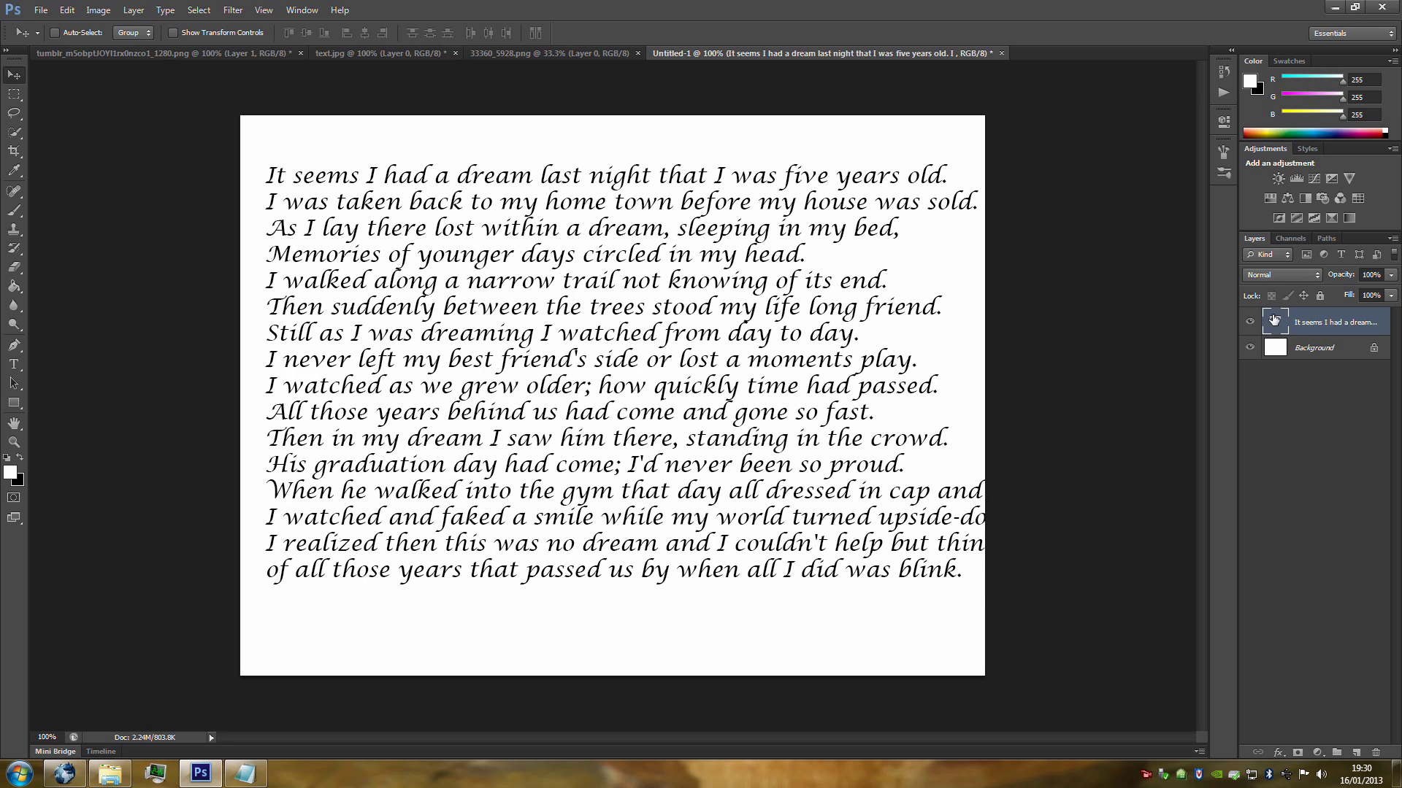
Step: Set the whole poem's font size to 28 pt, commit the text and deselect its layer
double_click(1273, 320)
left_click(304, 33)
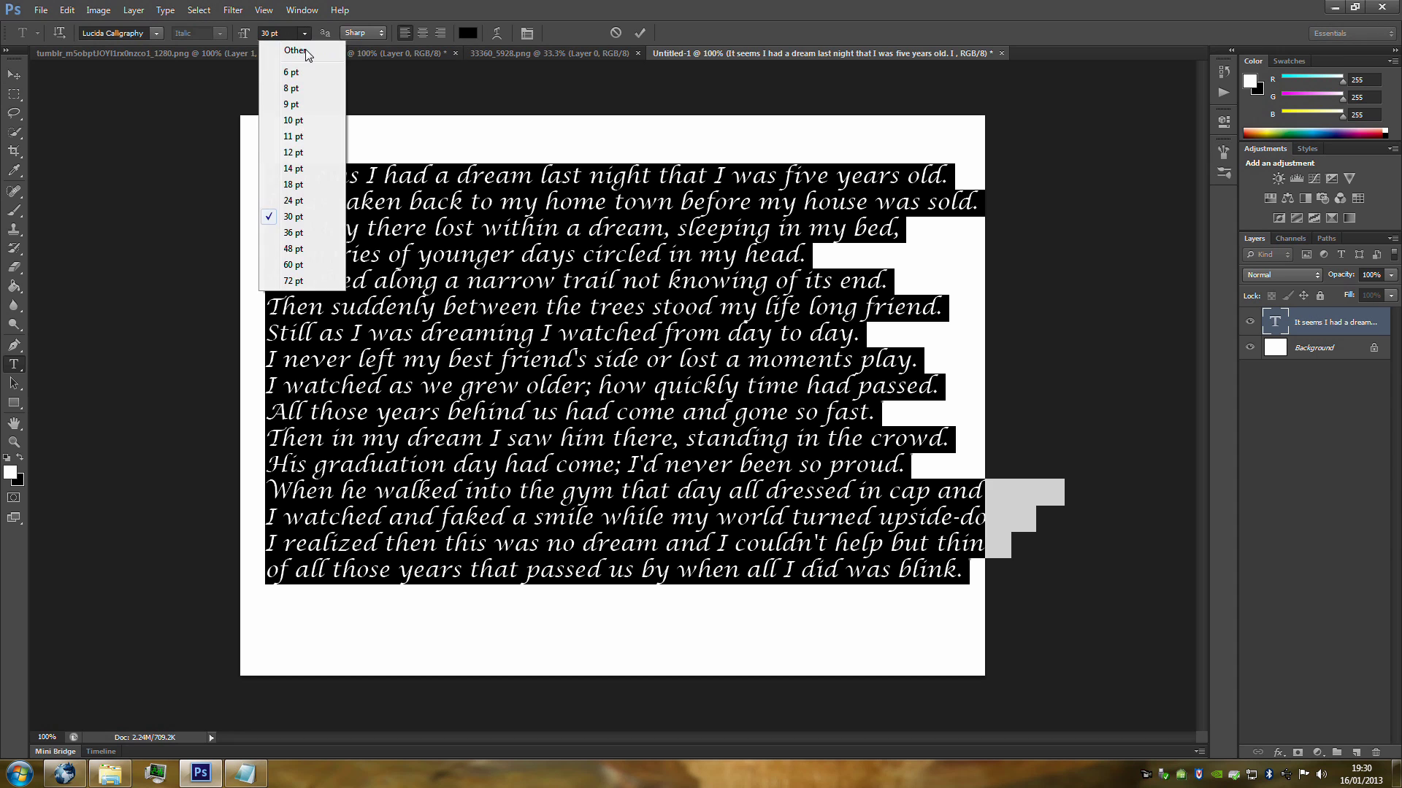
left_click(293, 201)
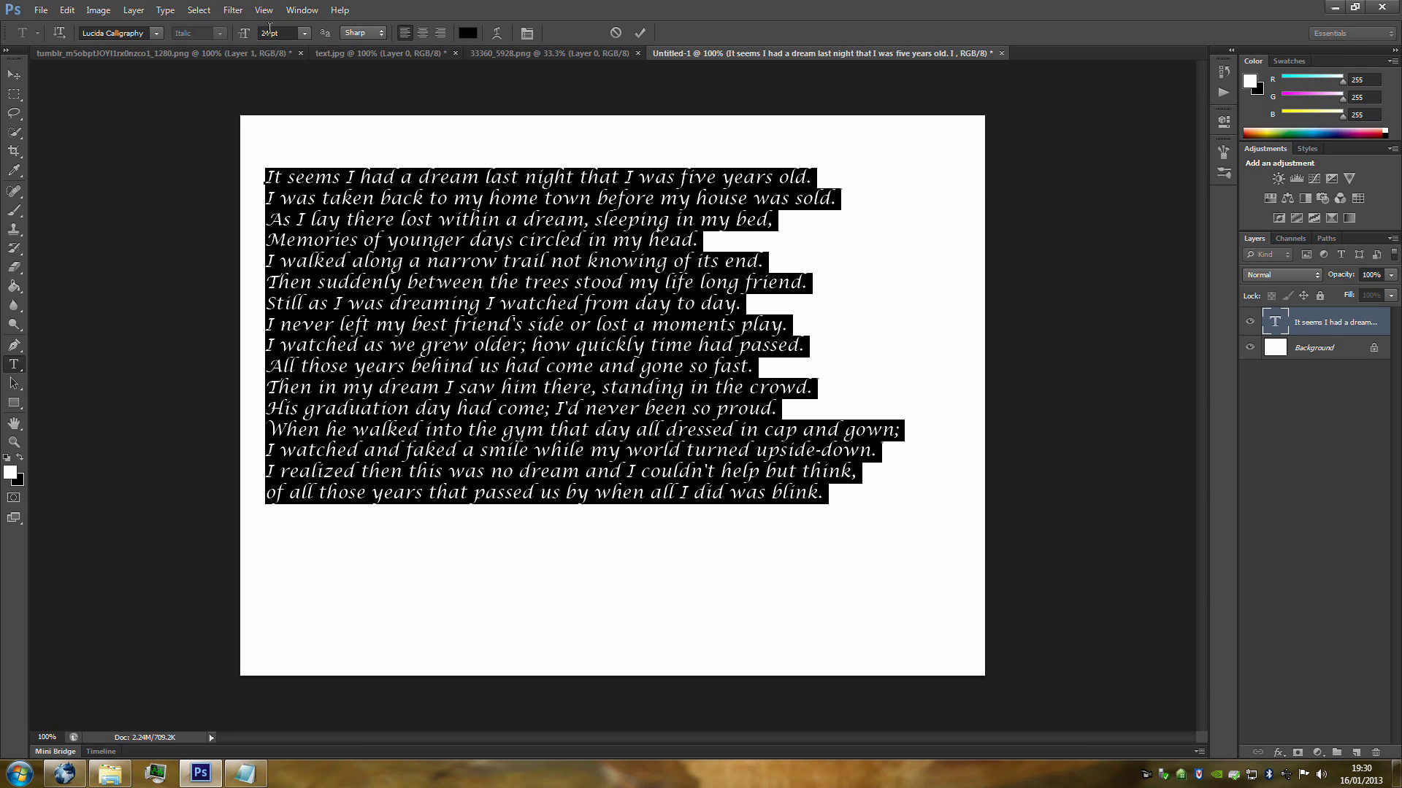
left_click_drag(270, 29, 261, 30)
type("28")
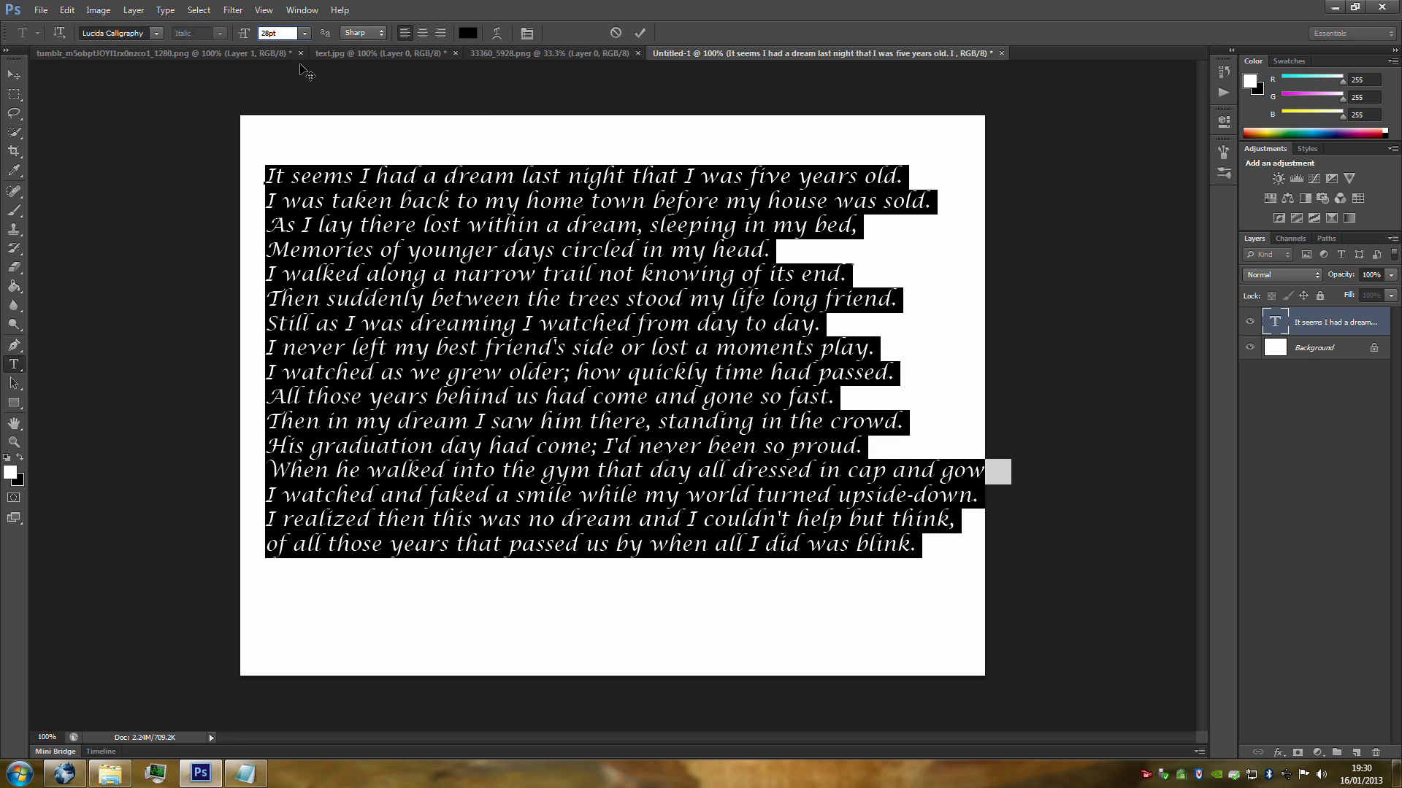
key("Return")
left_click(1305, 407)
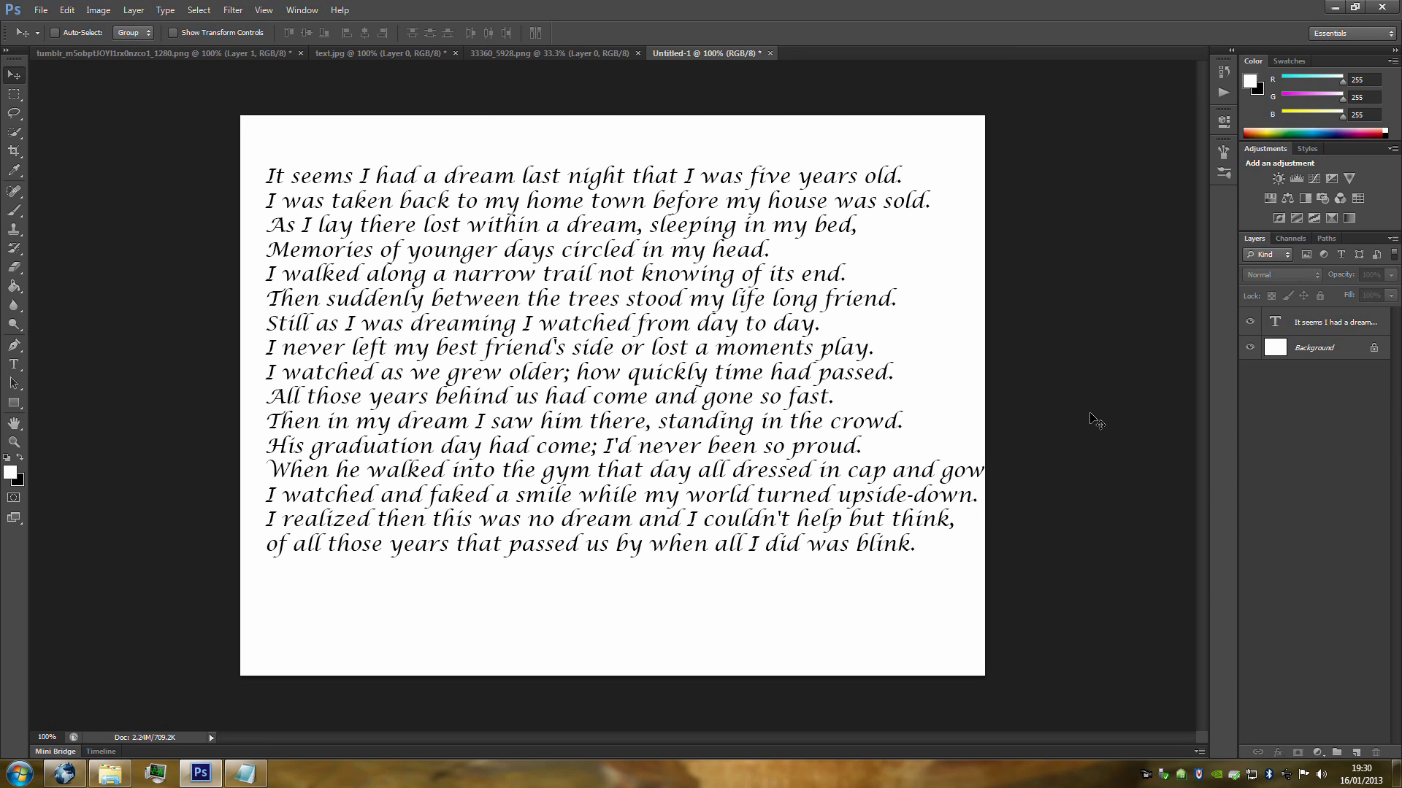
Step: Marquee-select the area around the poem and try to define it as a brush preset
key("v")
left_click(14, 94)
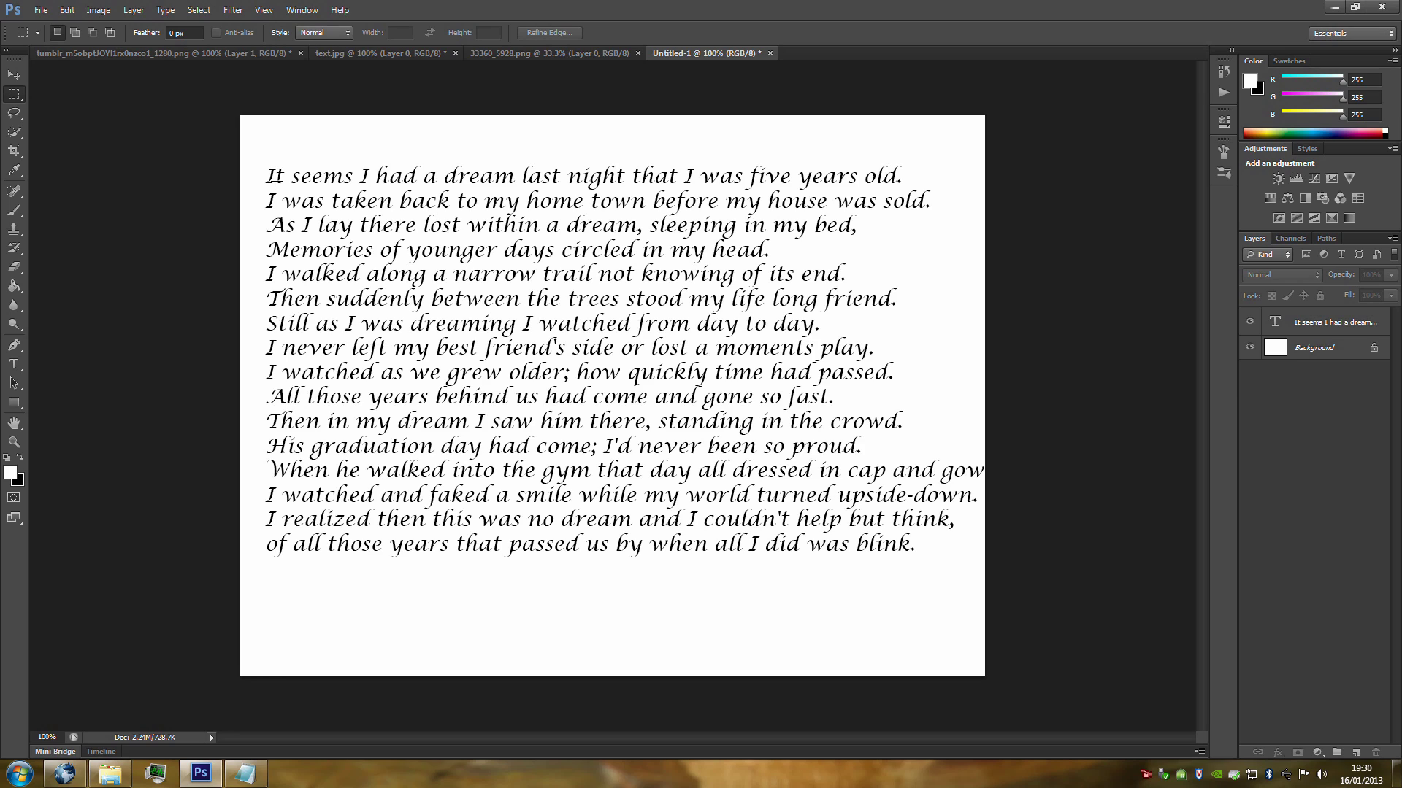
left_click_drag(255, 139, 985, 607)
left_click(67, 10)
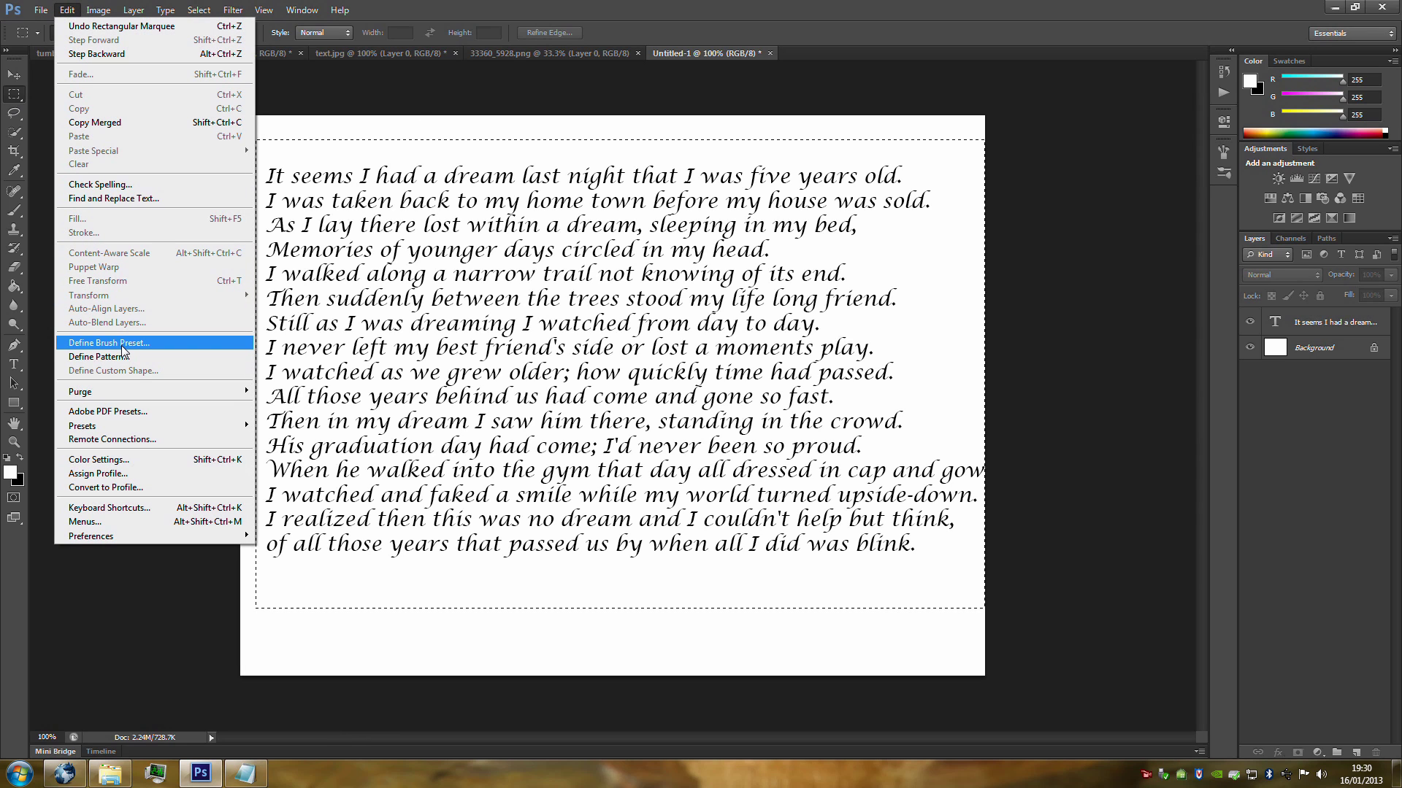
left_click(121, 344)
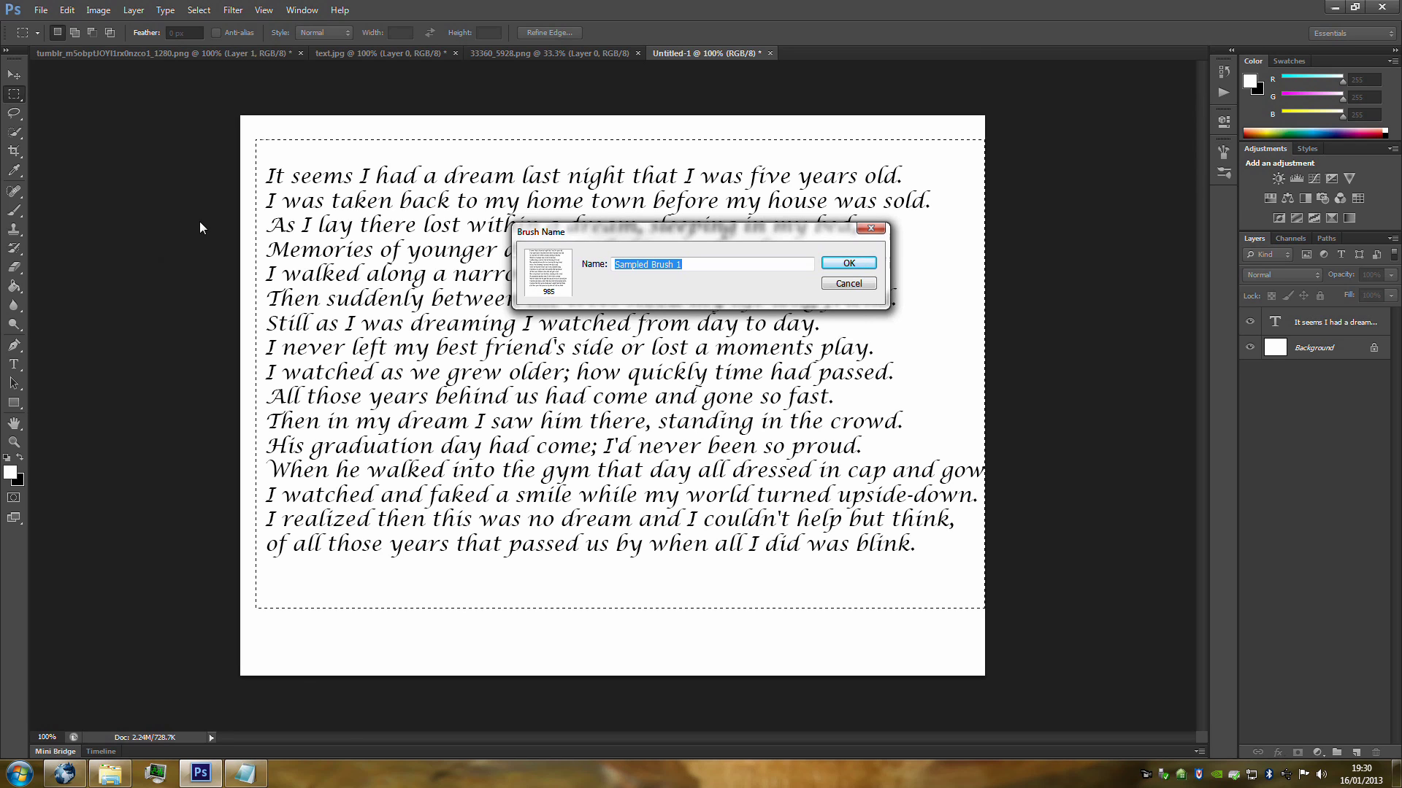
left_click(858, 287)
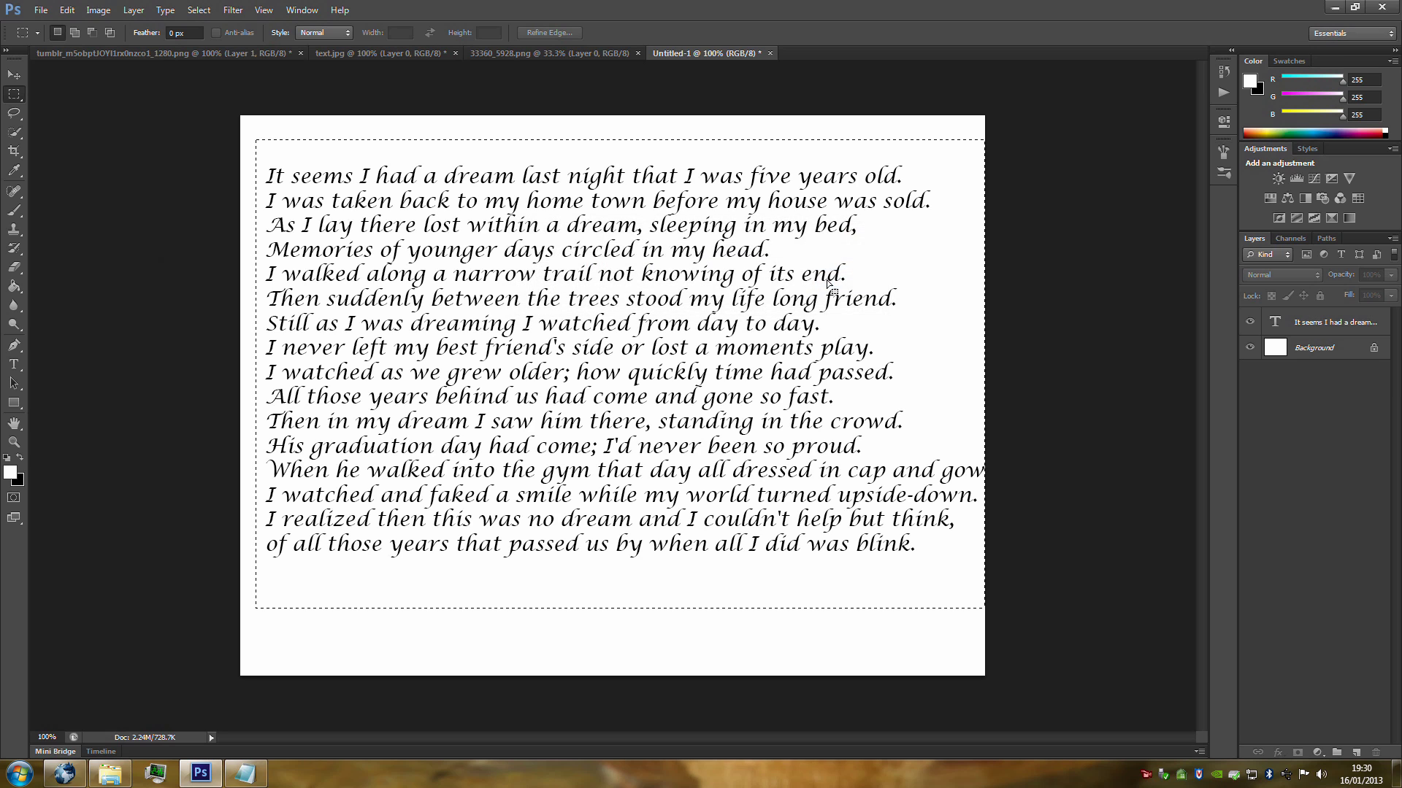
Step: Return to the portrait document and add two new empty layers above Layer 1
left_click(220, 53)
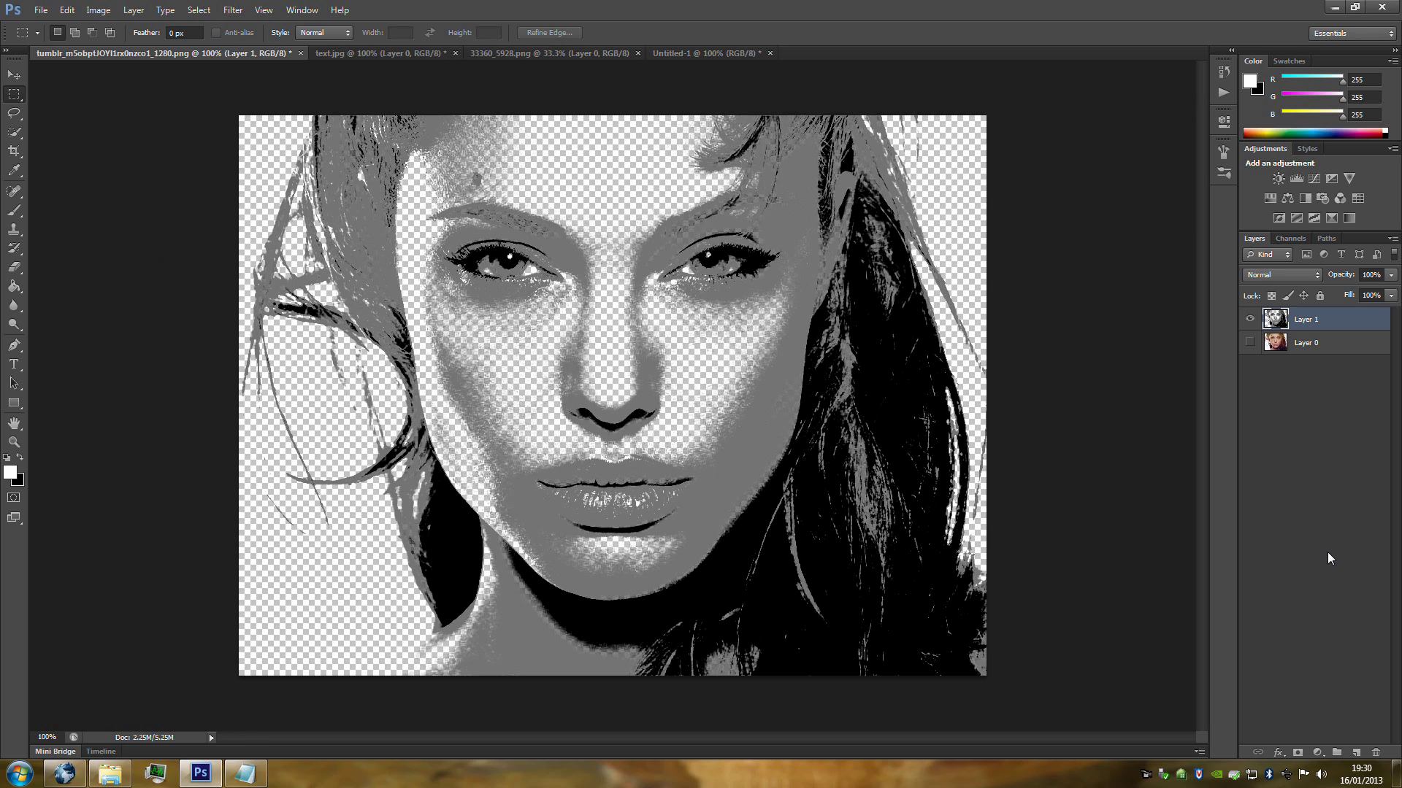
left_click(1356, 752)
left_click(1355, 752)
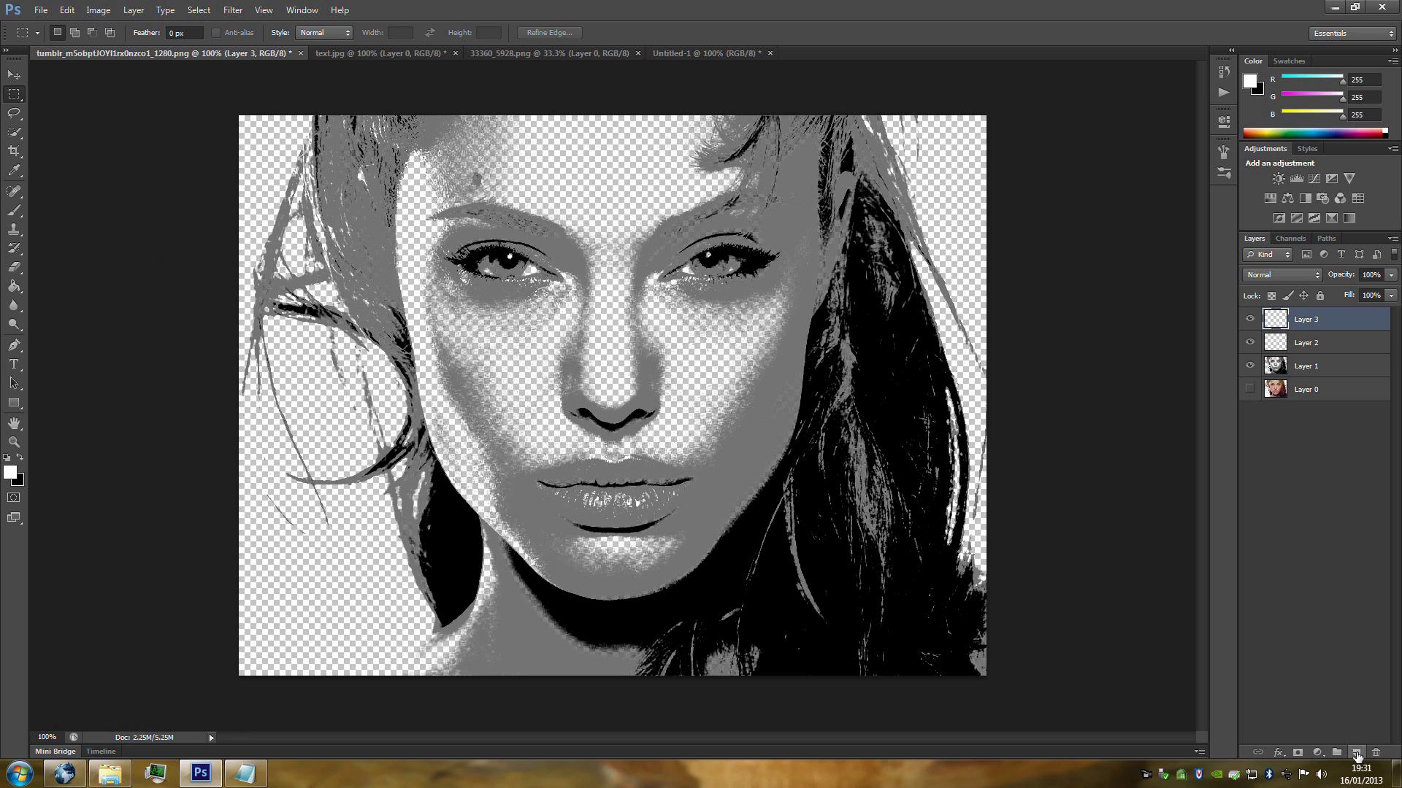
Step: Fill Layer 2 with white using the Paint Bucket tool and hide that layer
left_click(1340, 344)
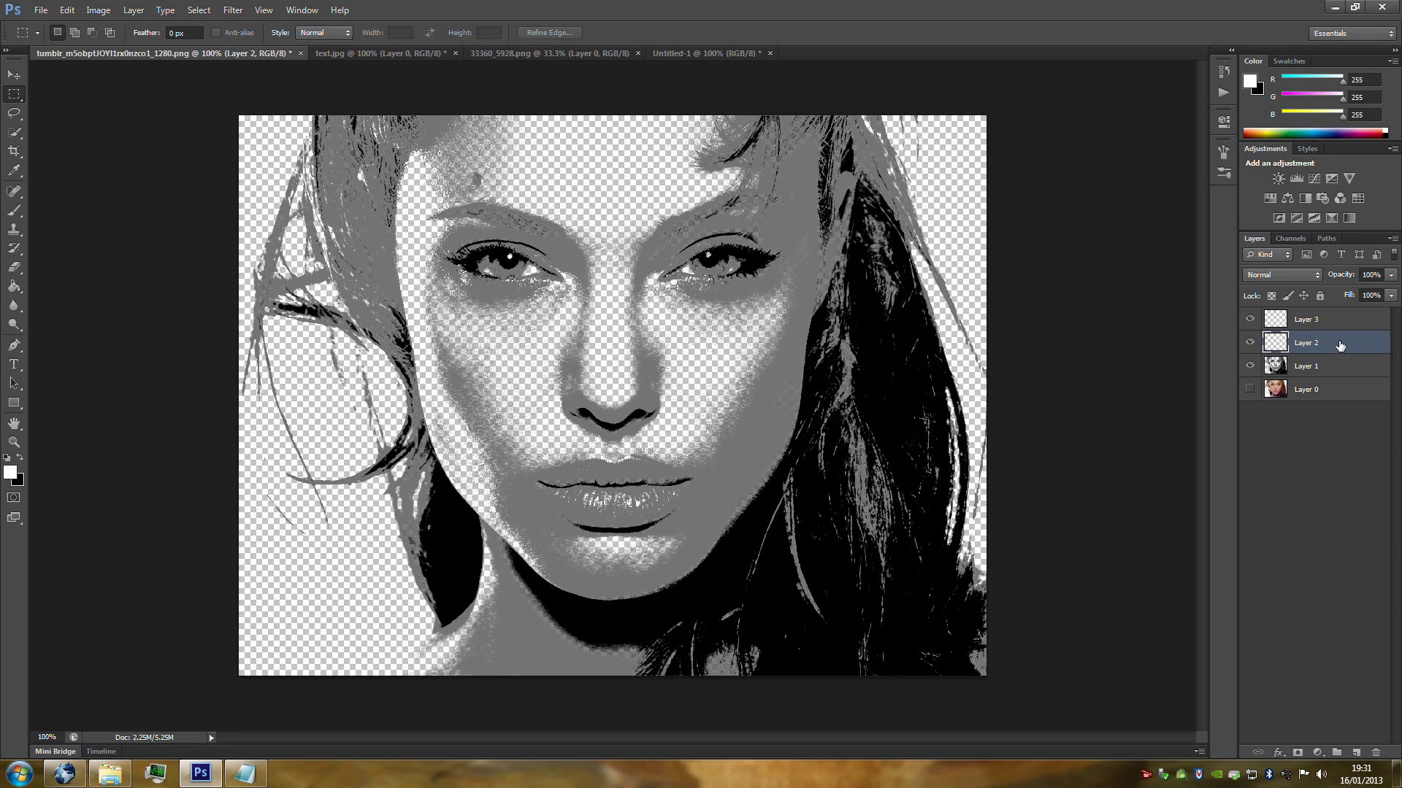
left_click(22, 292)
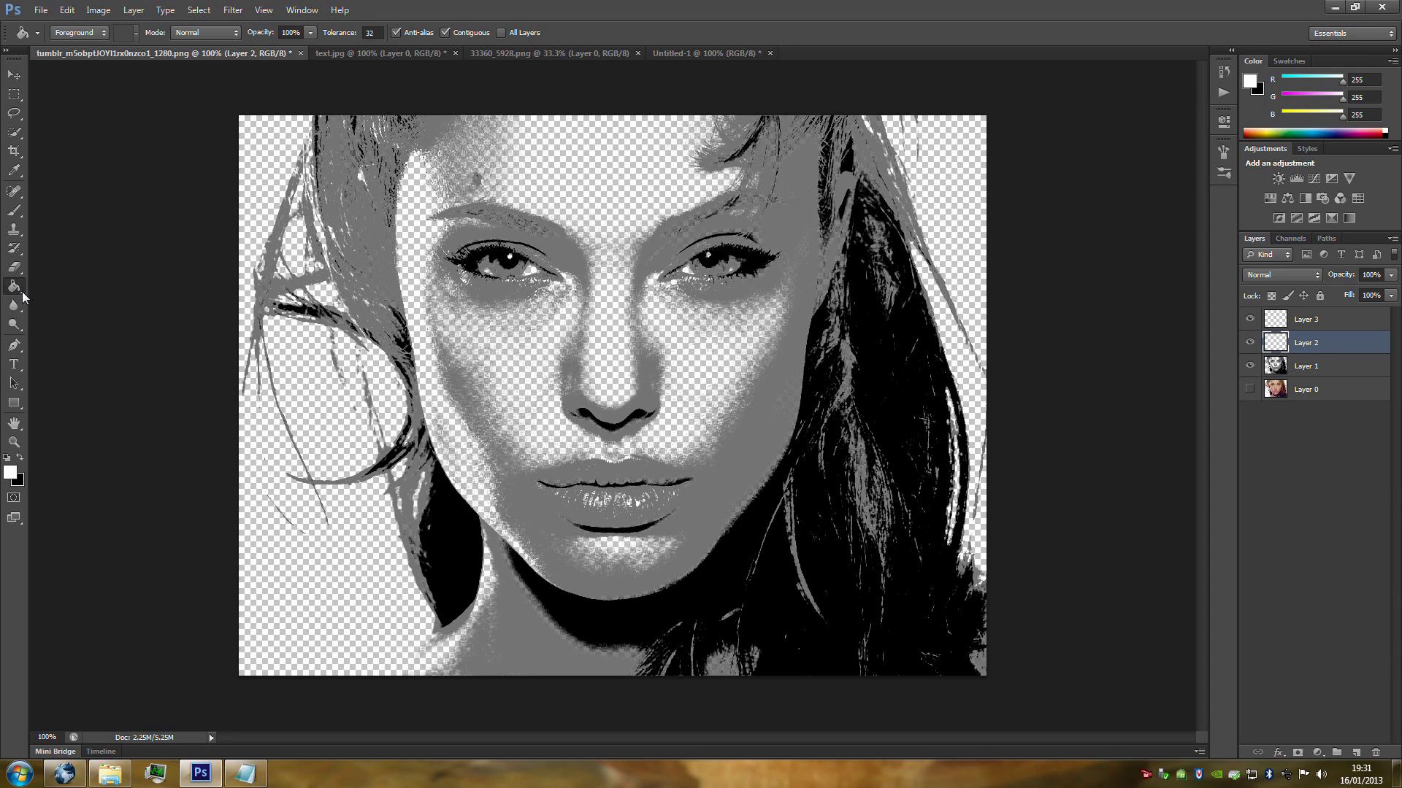
left_click(297, 596)
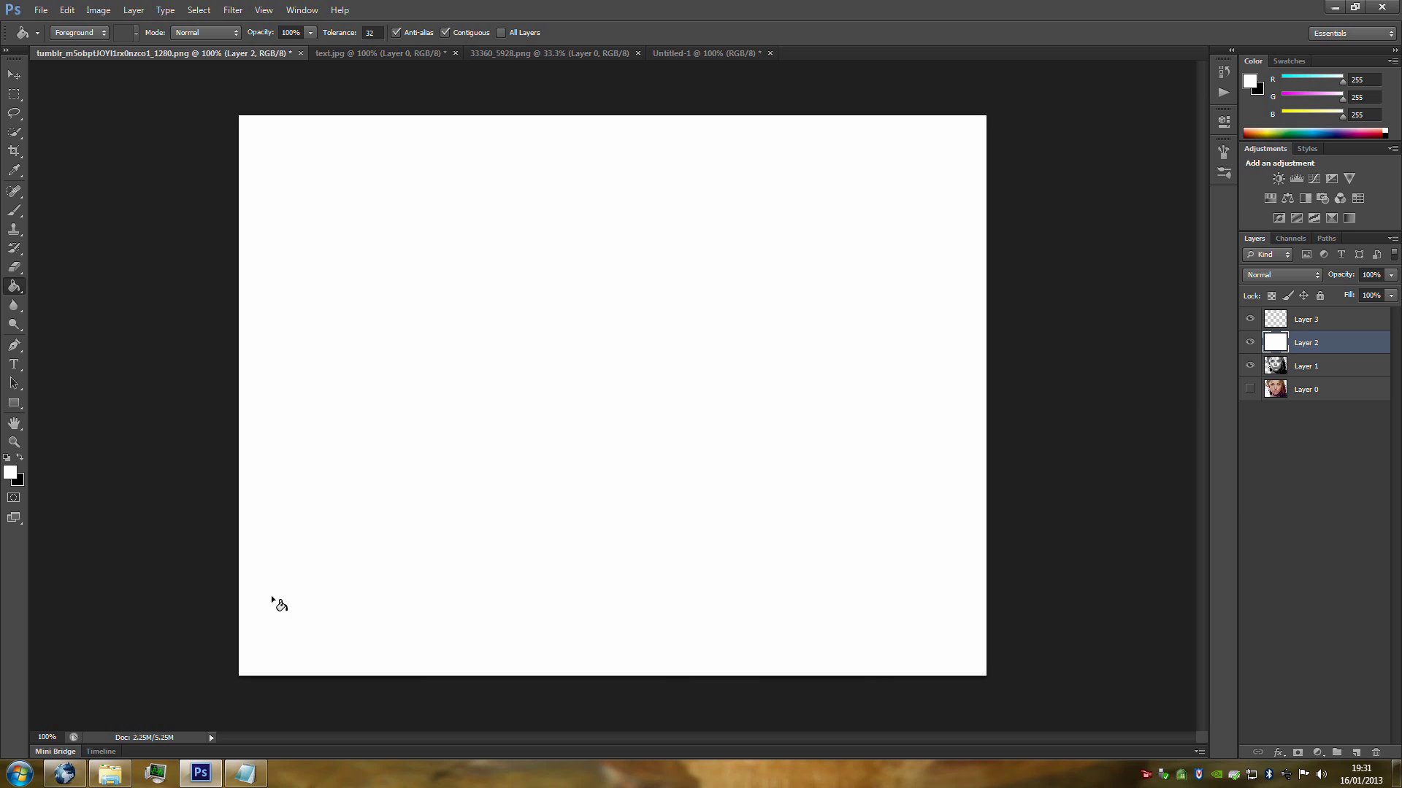
left_click(1250, 342)
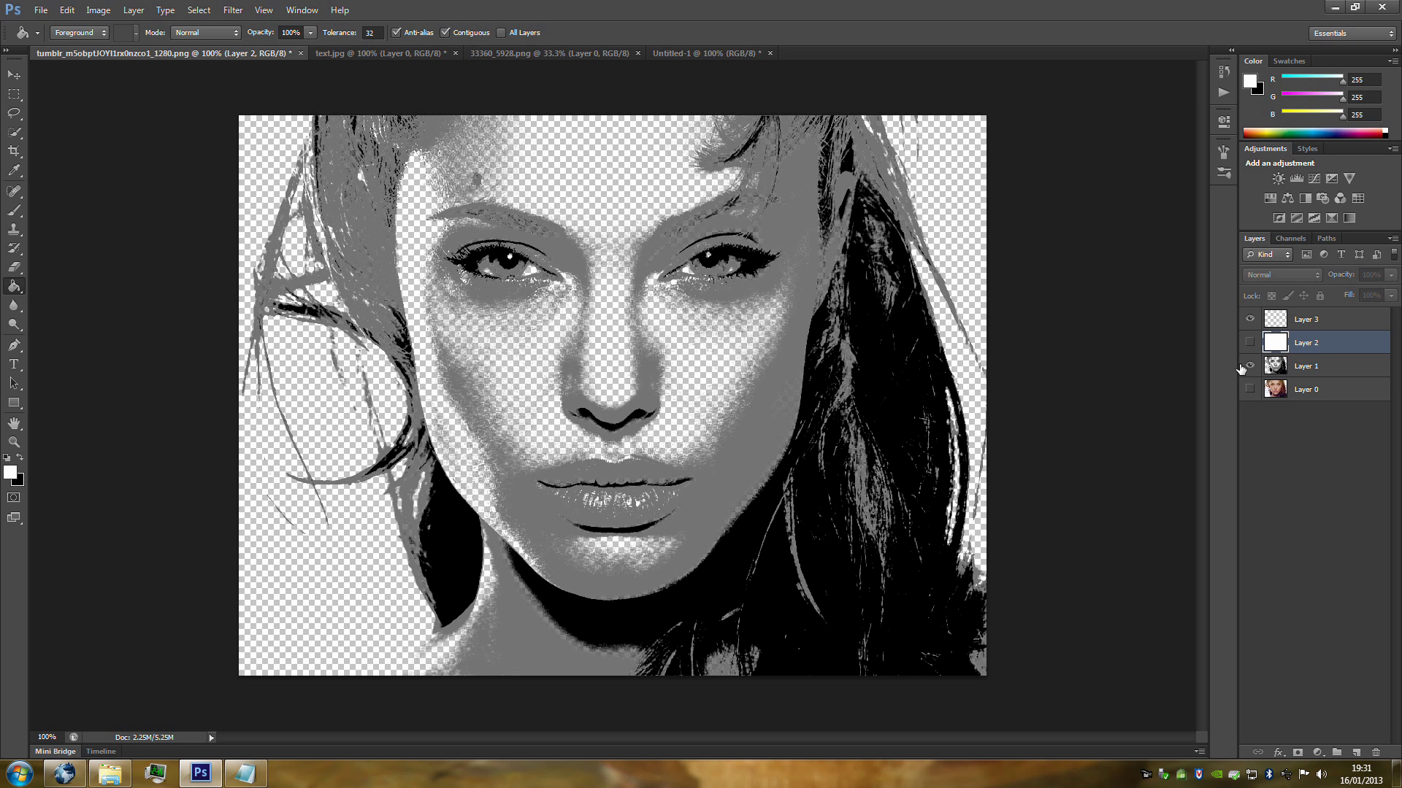
Step: Select the entire canvas on Layer 1, make Layer 3 active and clear the selection
left_click(1305, 368)
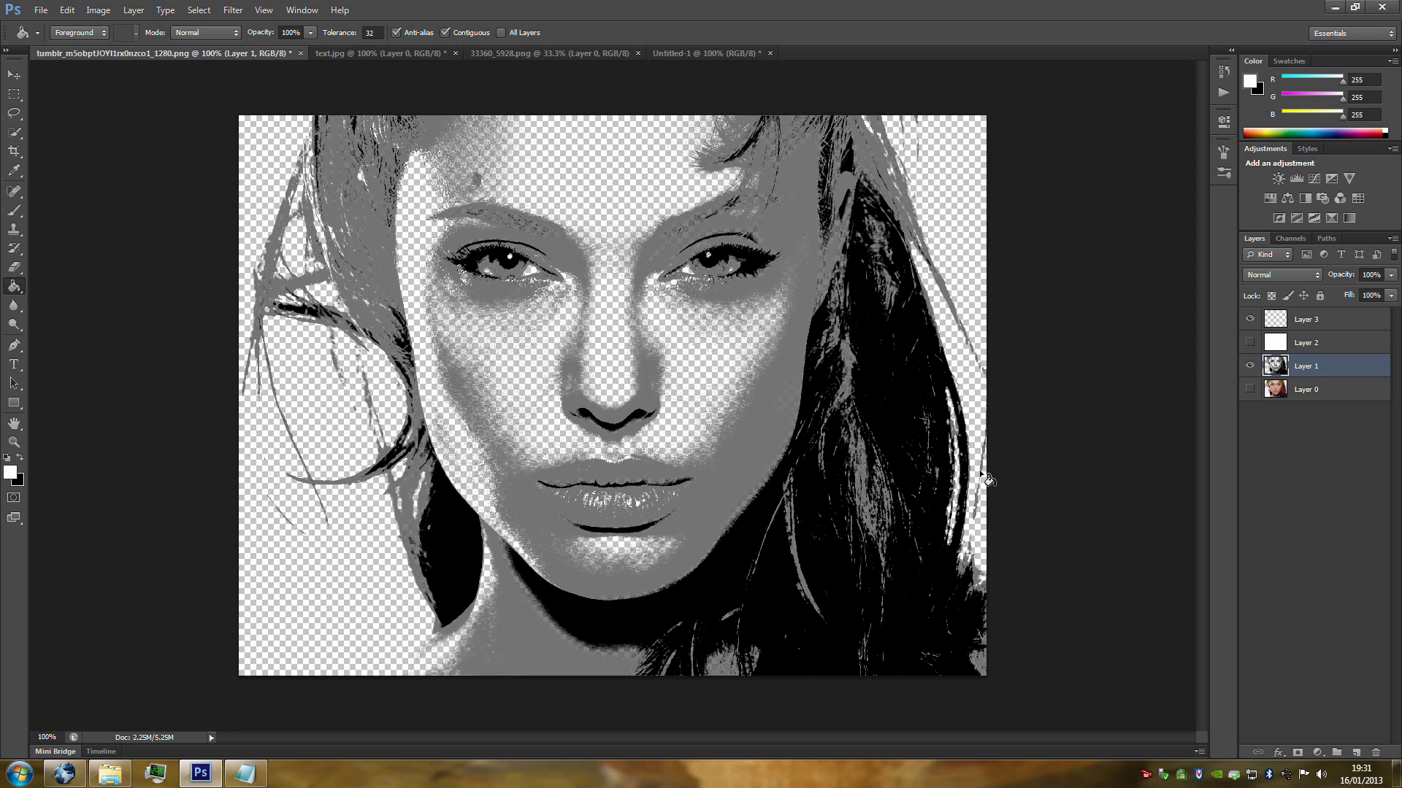
key("ctrl+a")
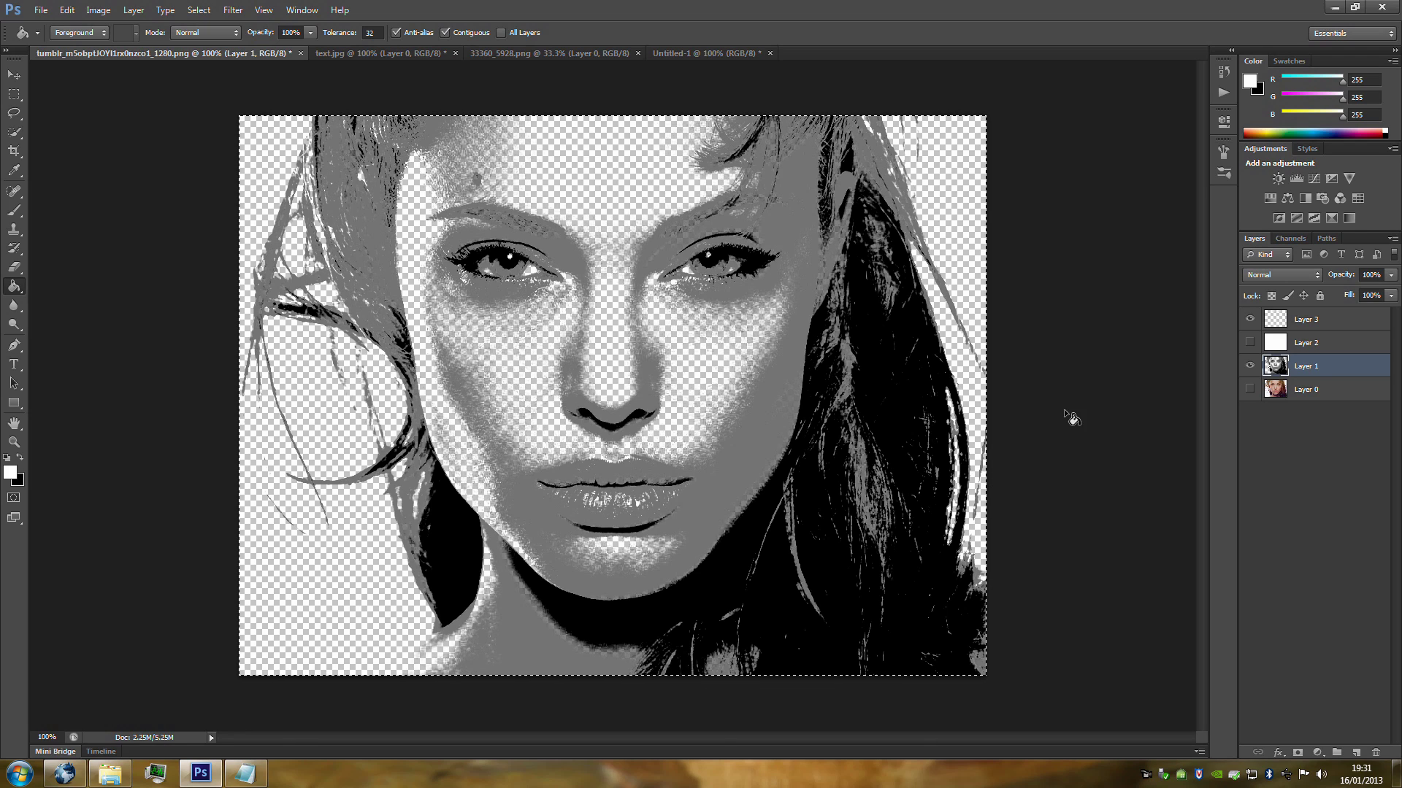
left_click(1336, 319)
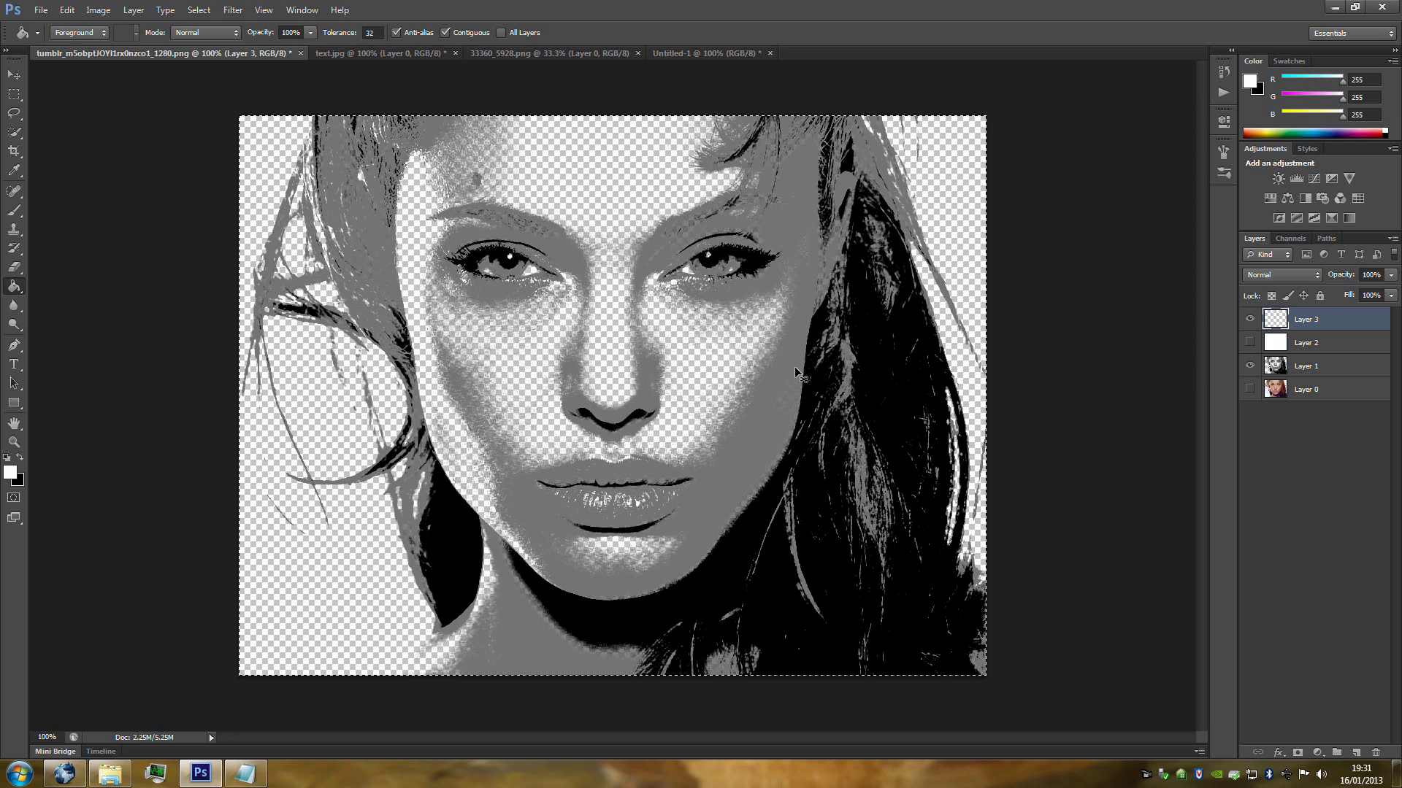
key("ctrl+d")
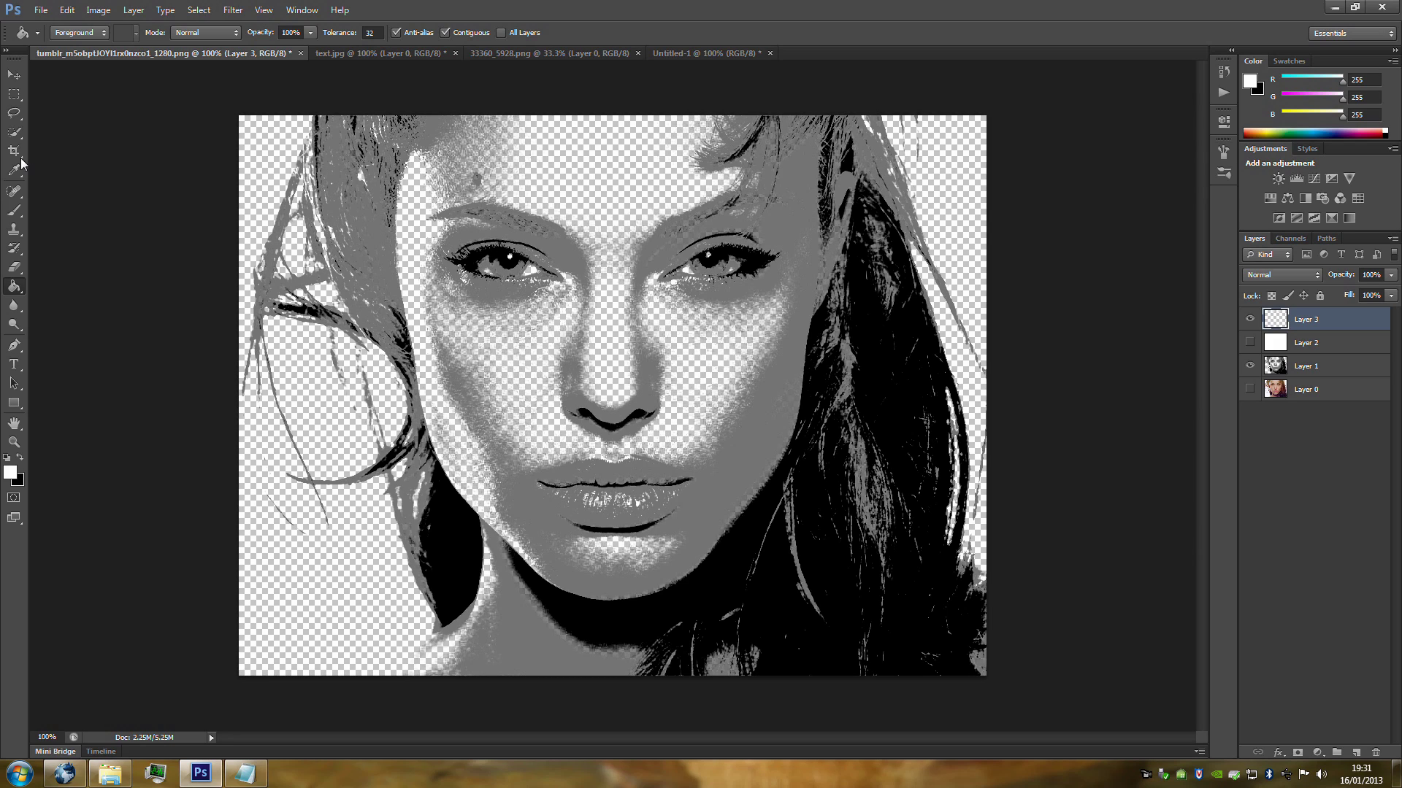
Step: Choose the 2192 px sampled text brush for the Brush tool, keeping Layer 3 active
left_click(13, 211)
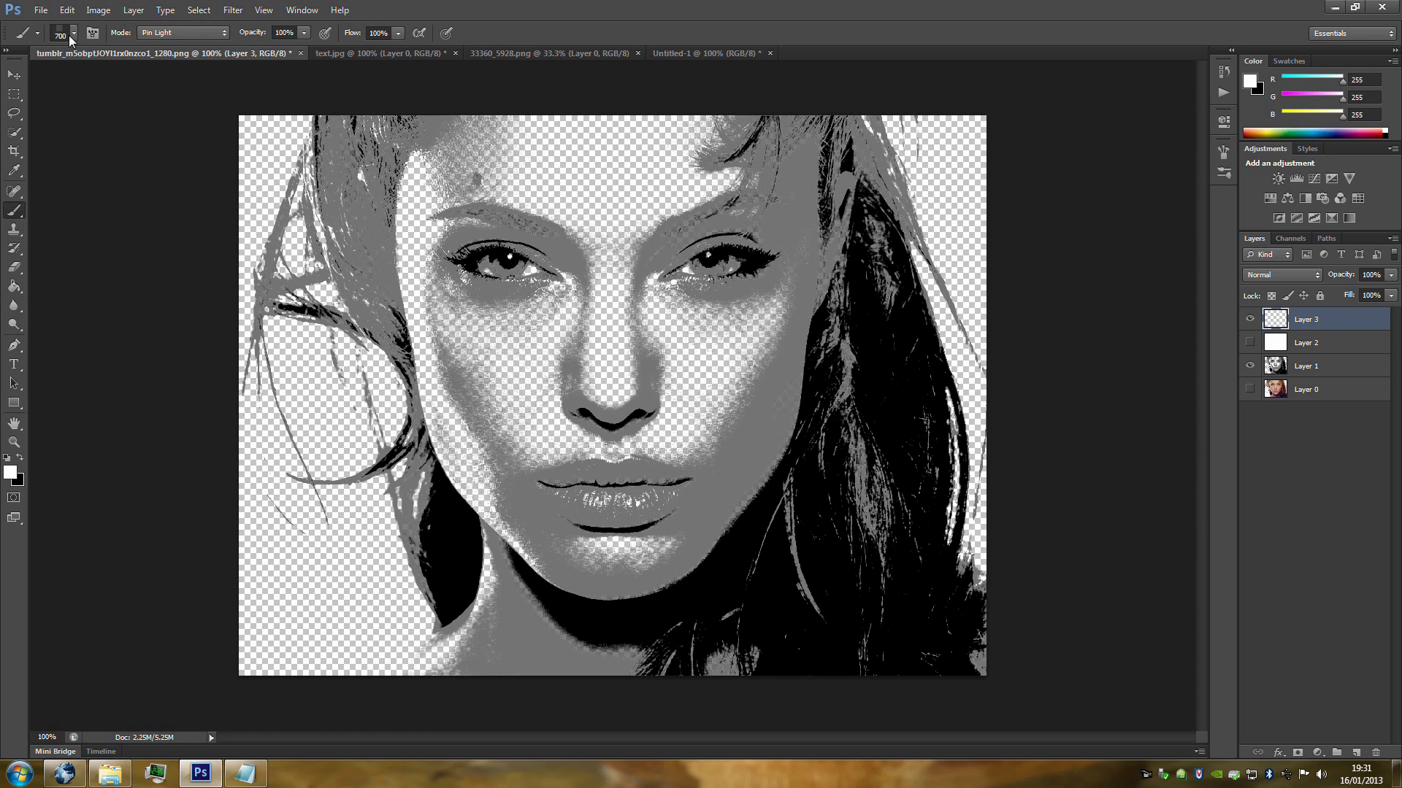
left_click(73, 34)
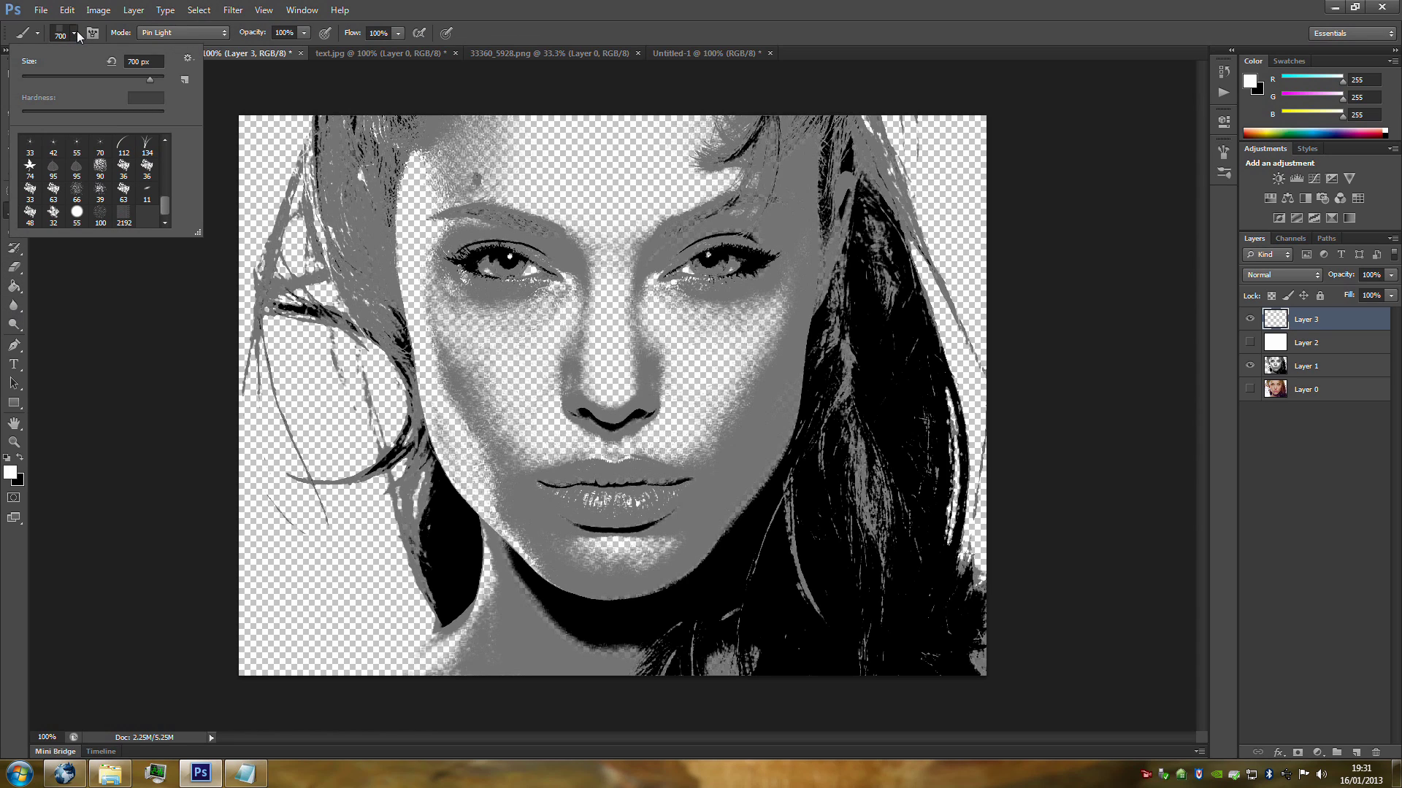
left_click(123, 216)
left_click(1278, 327)
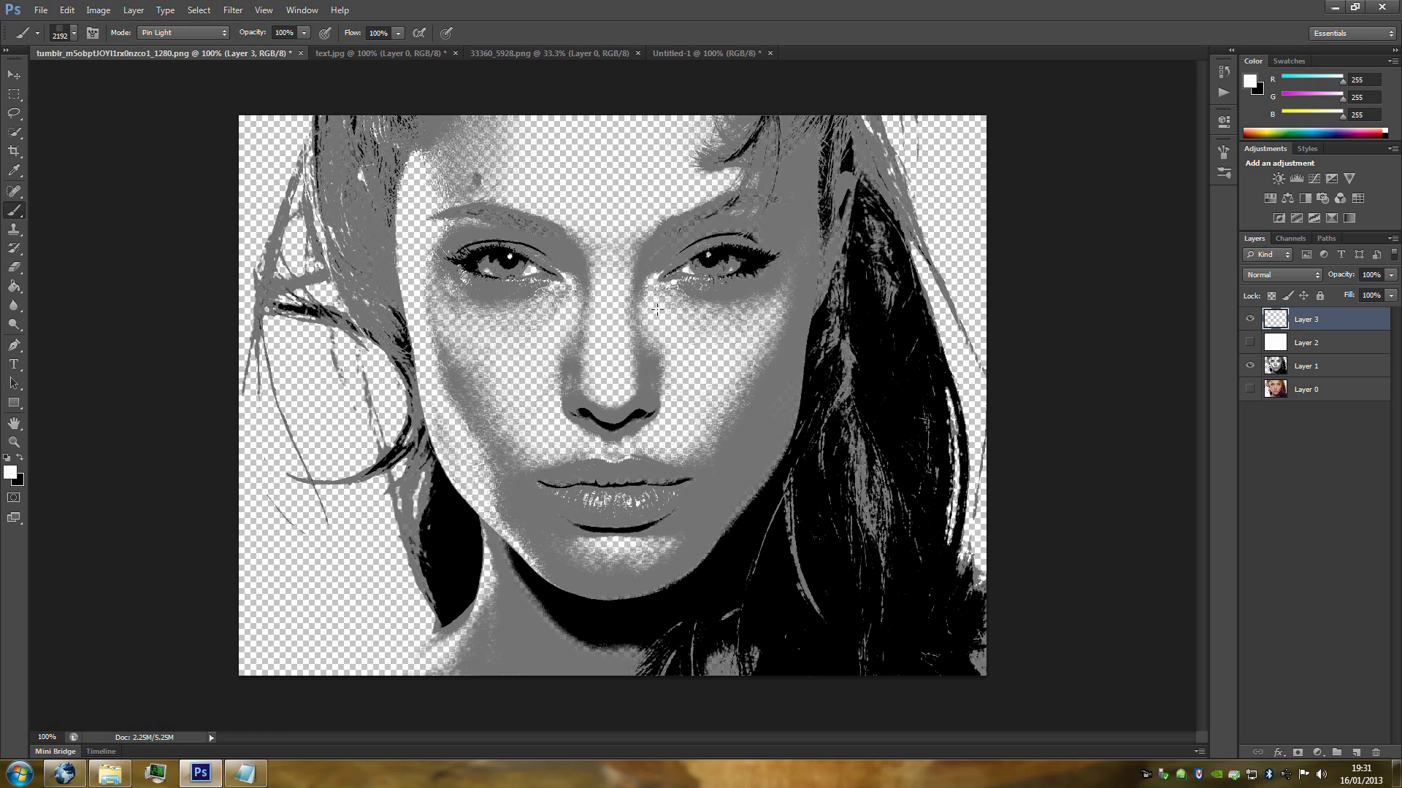
Step: Shrink the text brush to 700 px and stamp it in black over the portrait's left half on Layer 3
key("bracketleft")
key("bracketleft")
key("bracketleft")
key("bracketleft")
key("bracketleft")
key("bracketleft")
key("bracketleft")
key("bracketleft")
key("bracketleft")
key("bracketleft")
key("bracketleft")
key("bracketleft")
key("bracketleft")
key("bracketleft")
key("x")
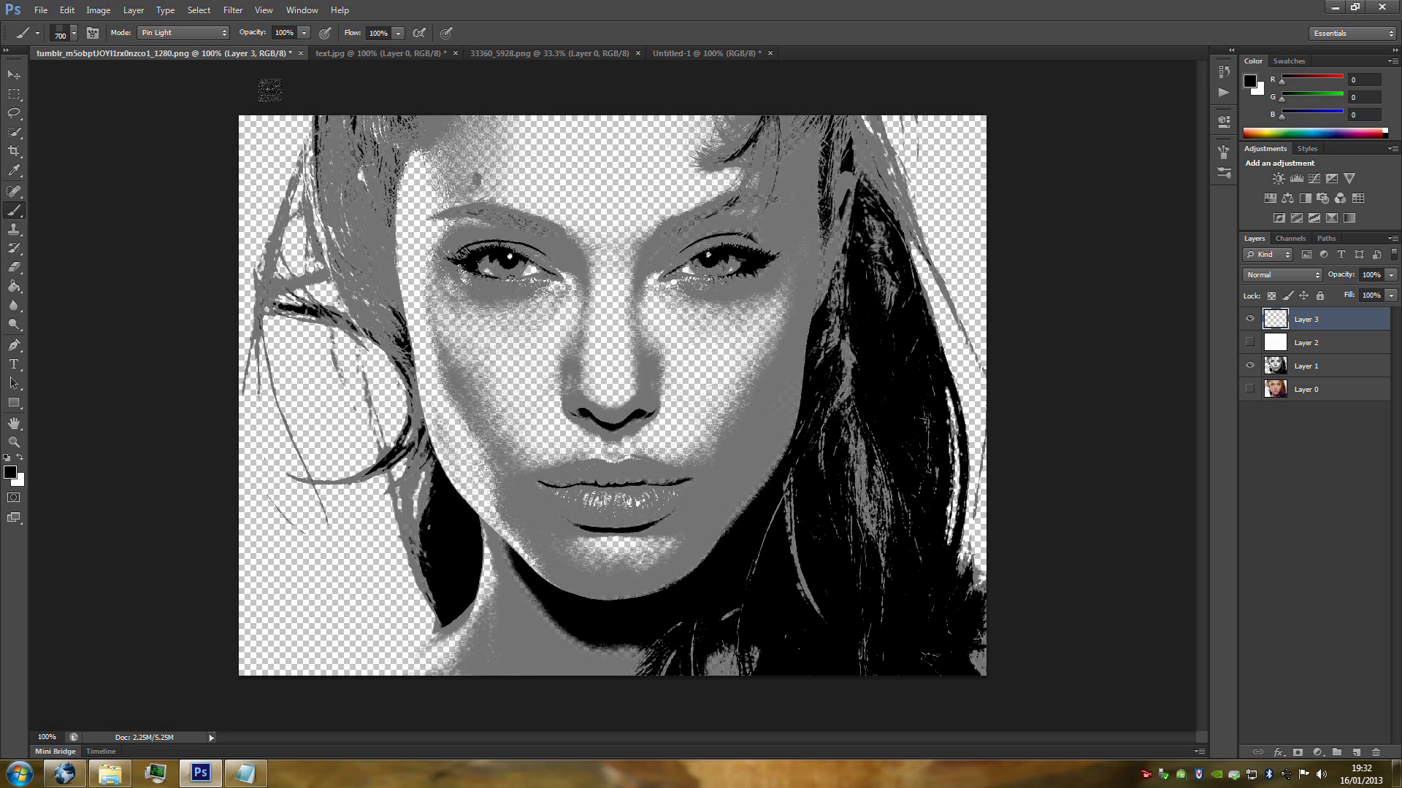
left_click(336, 342)
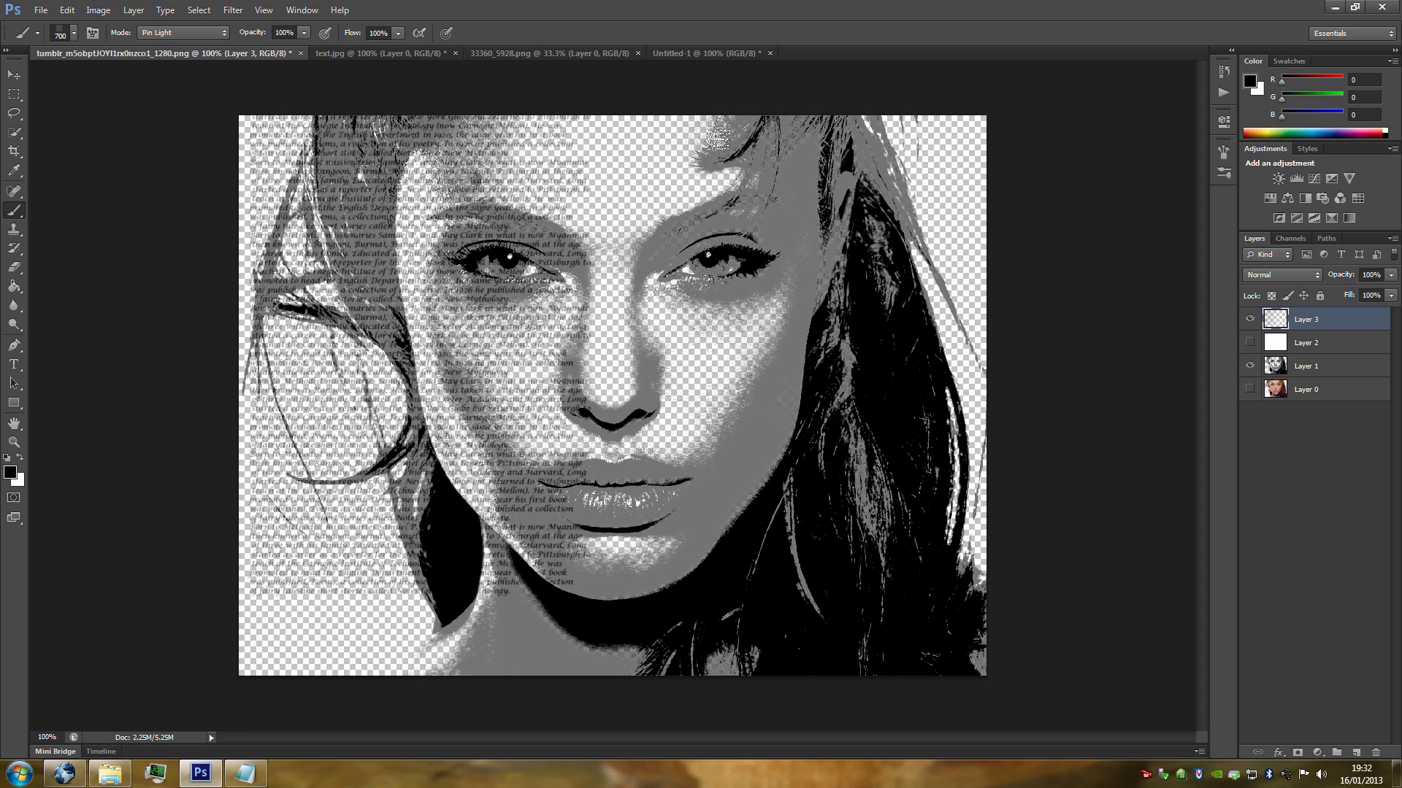
Step: Stamp the 700 px text brush in black over the portrait's right half, mouth, neck and remaining empty areas on Layer 3
left_click(680, 314)
left_click(576, 394)
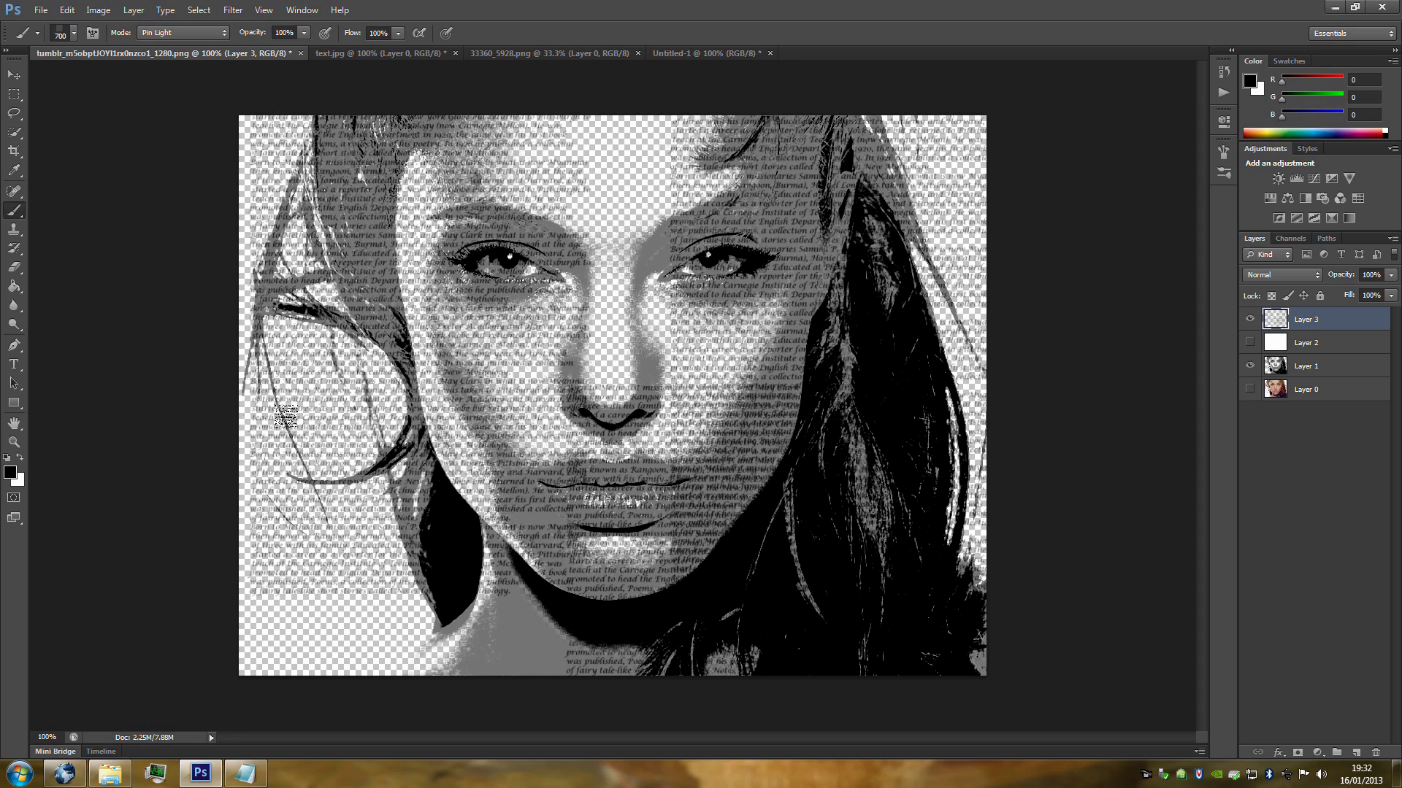
left_click(286, 416)
left_click(465, 136)
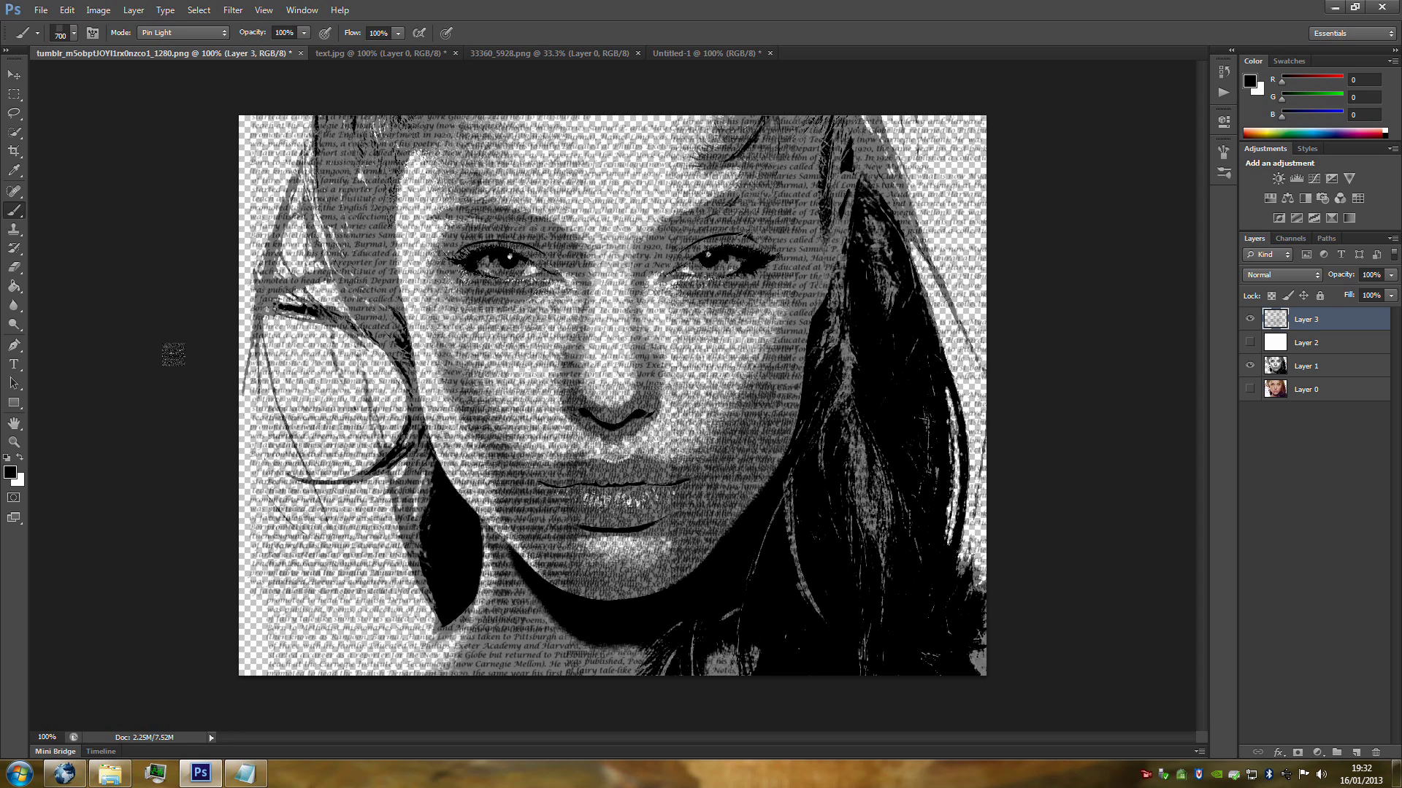
Step: Enlarge the text brush to 900 px and 1000 px, stamping more overlapping text over the portrait on Layer 3
key("bracketright")
key("bracketright")
left_click(337, 171)
left_click(112, 315)
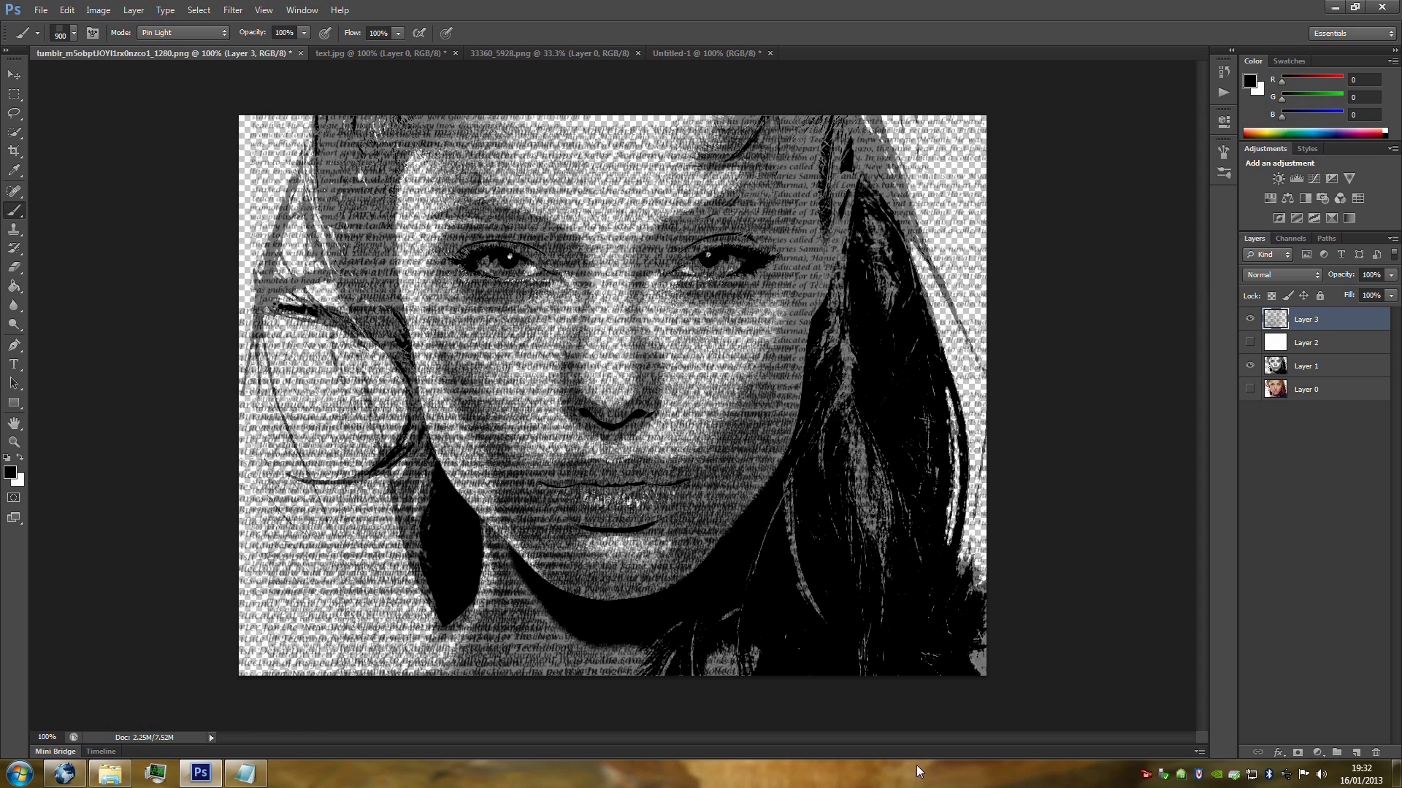
left_click(296, 191)
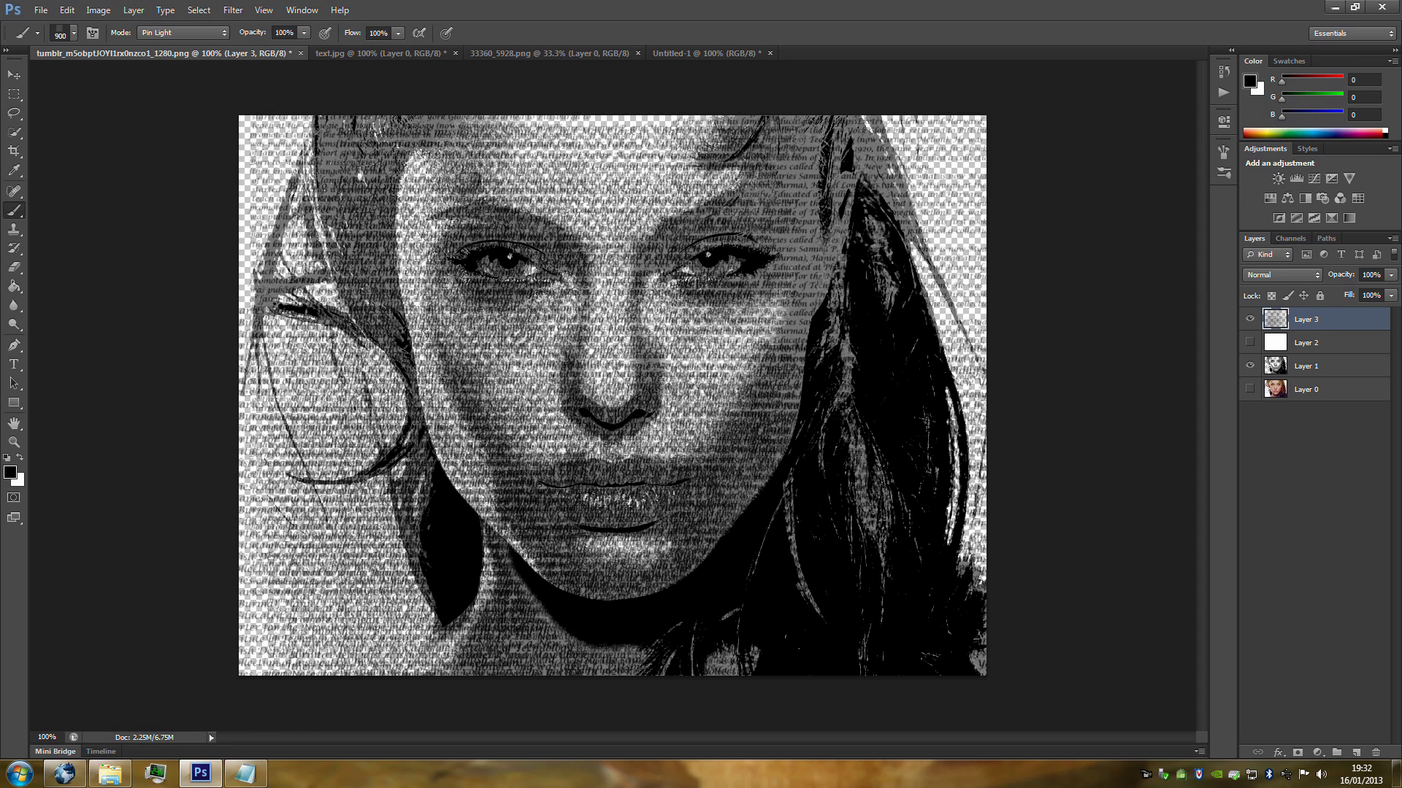
key("bracketright")
left_click(495, 287)
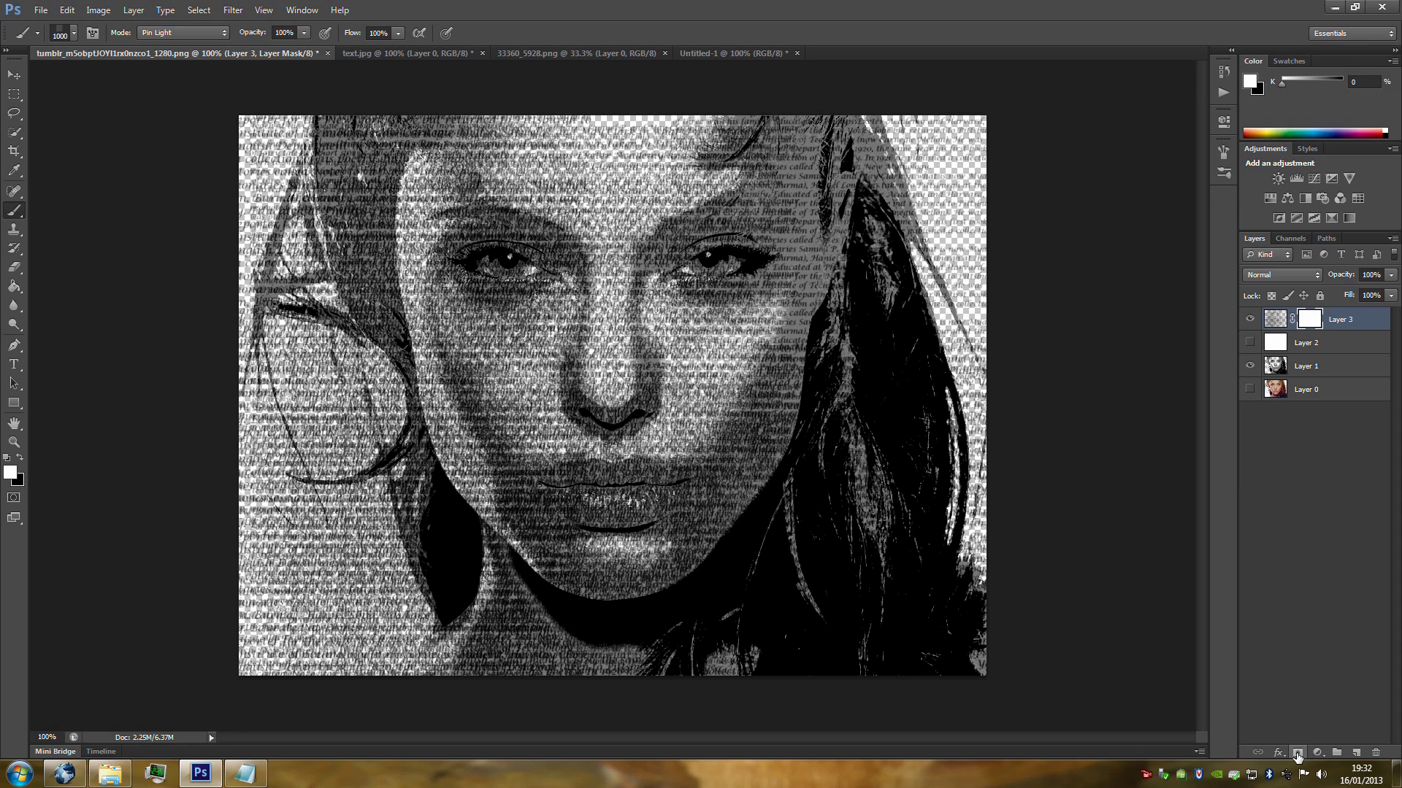
Step: Add a layer mask to Layer 3 and display the mask itself on the canvas
left_click_drag(1297, 755, 1318, 319)
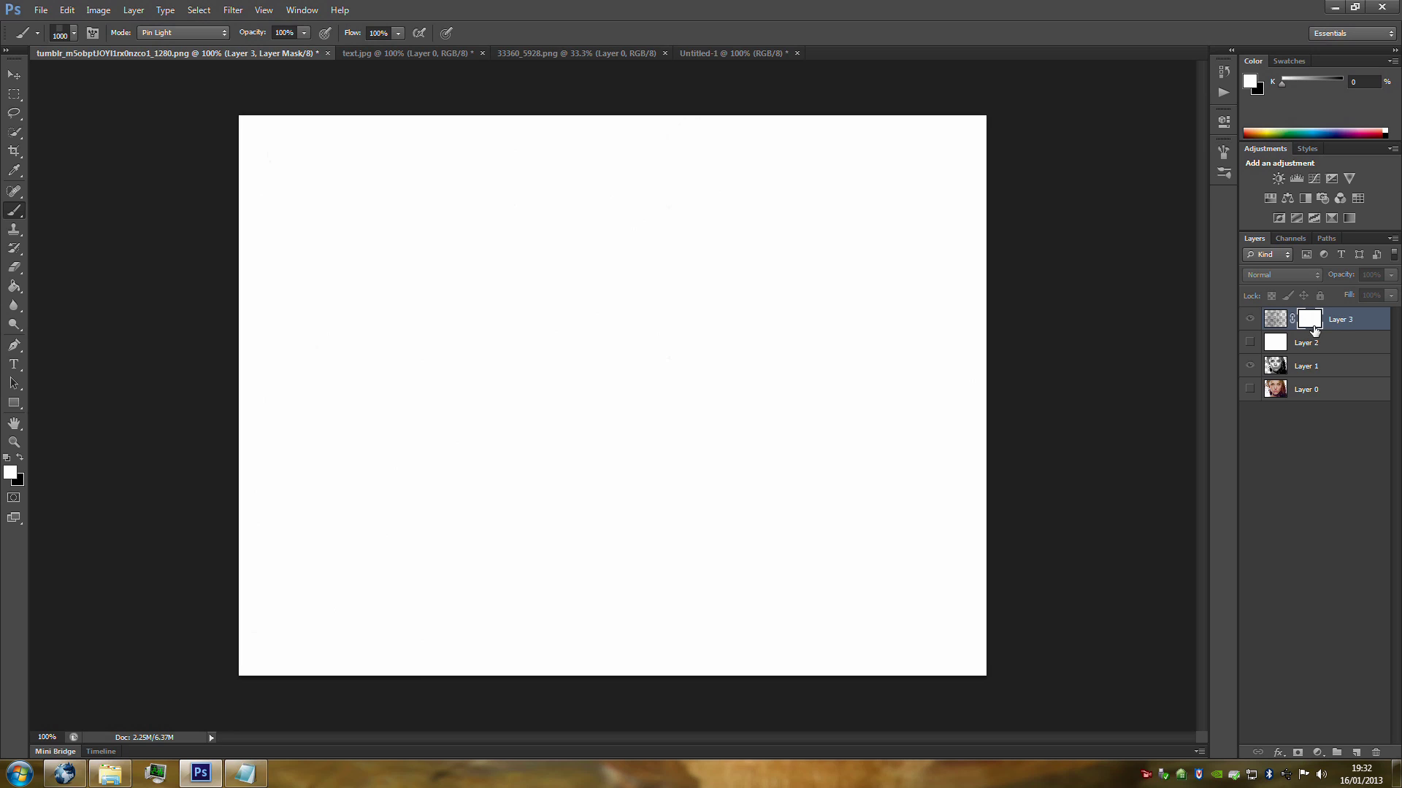
left_click(1314, 325, "alt")
left_click(13, 76)
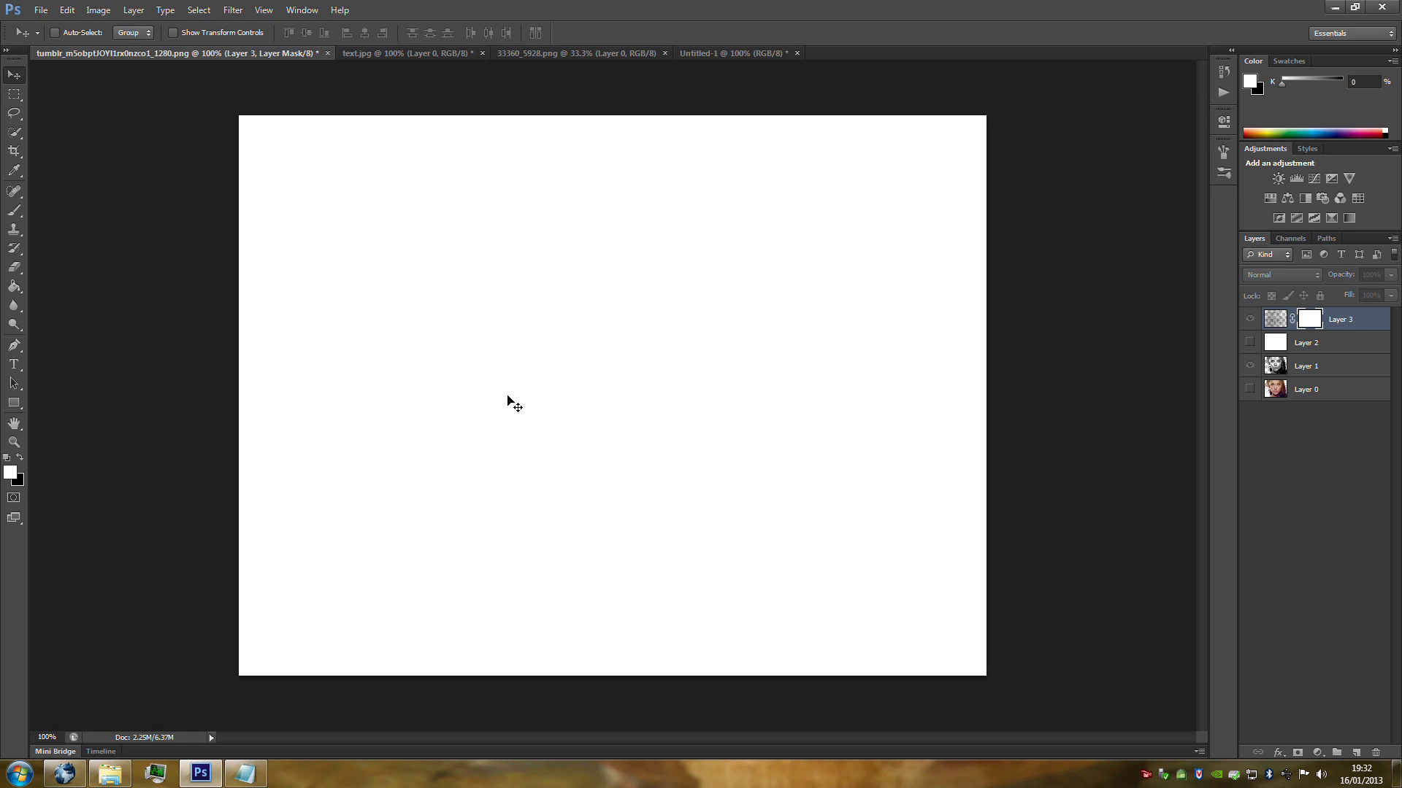
Step: Paste the copied portrait into Layer 3's mask, deselect it and invert the mask
key("ctrl+v")
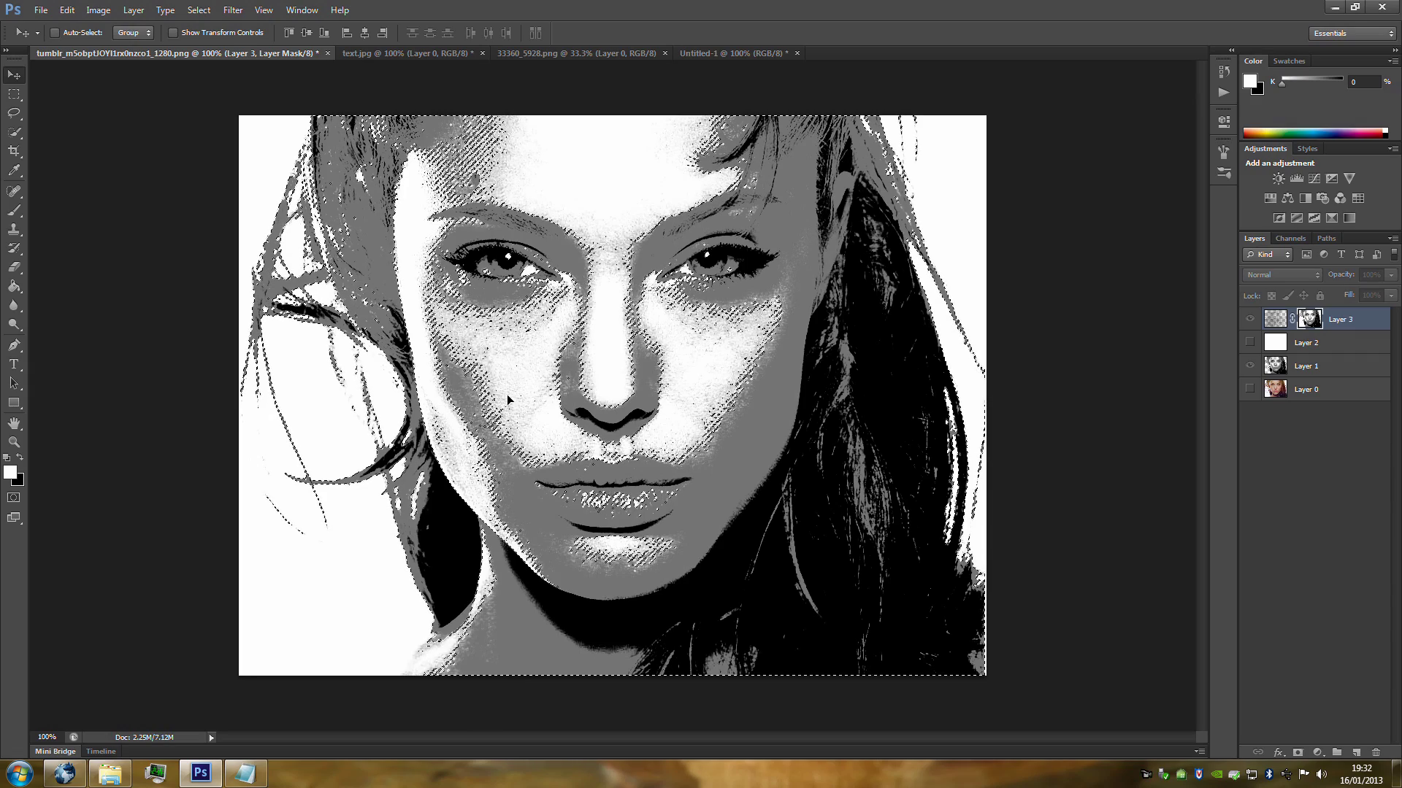
key("ctrl+d")
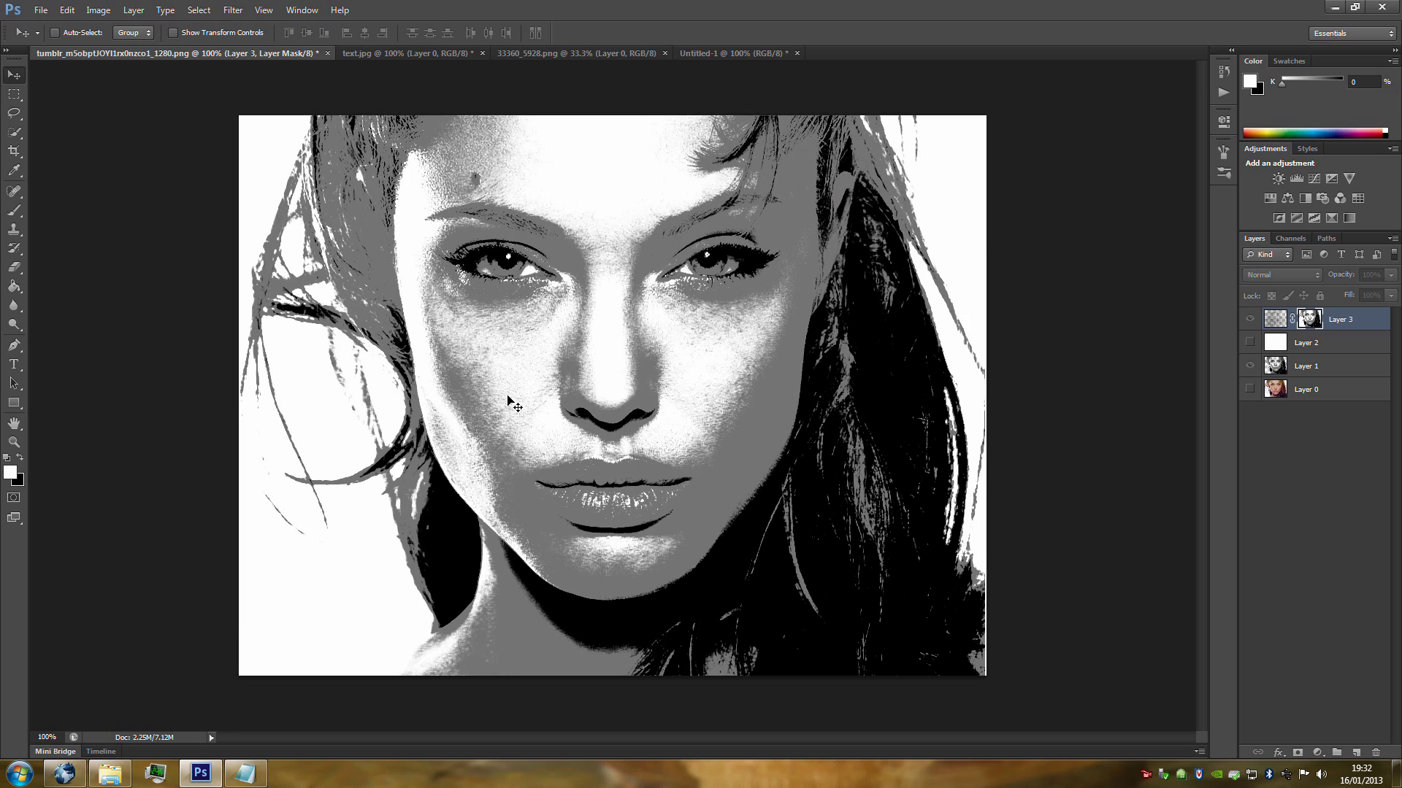
key("ctrl+i")
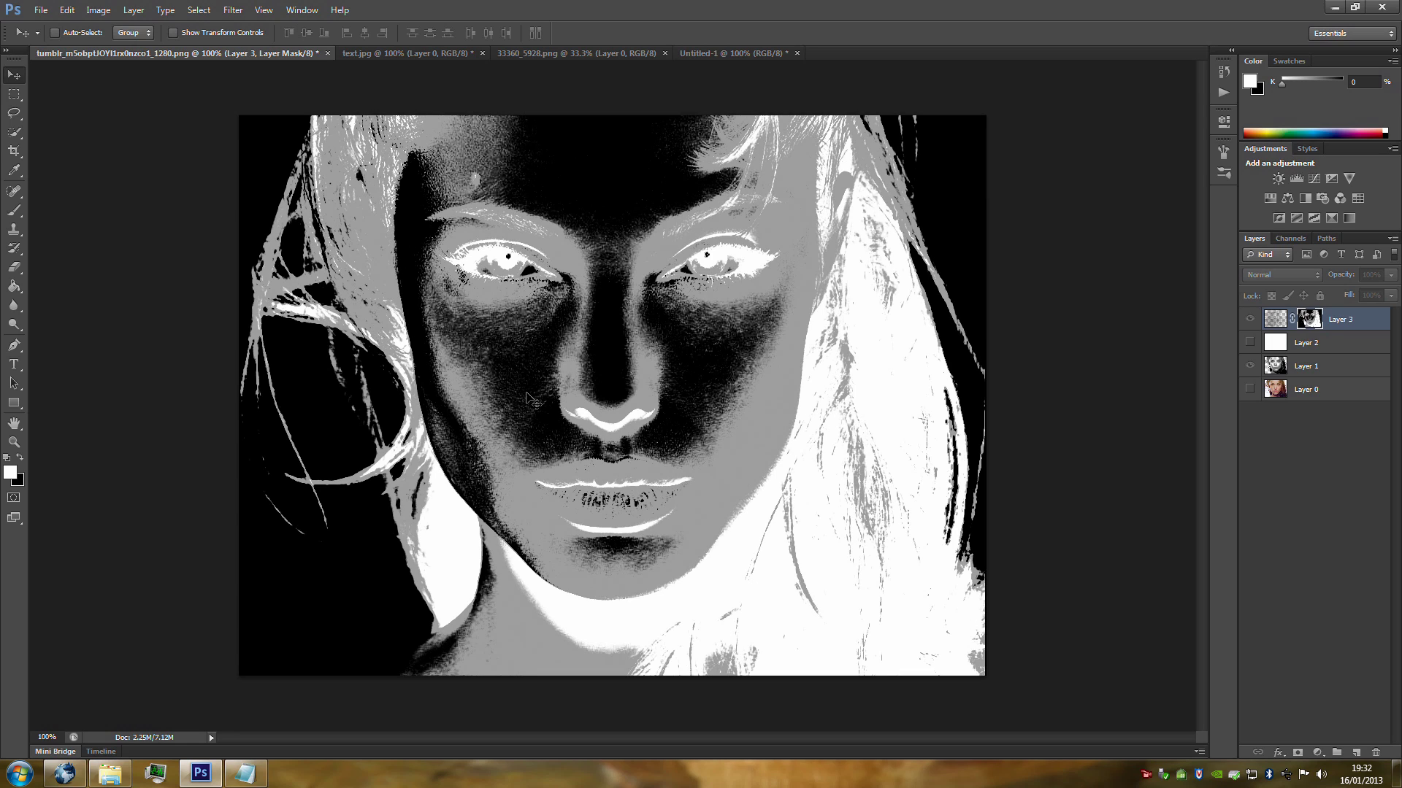
Step: Leave the mask view by targeting Layer 3's artwork, and hide Layer 1 while showing the white Layer 2
left_click(1274, 320)
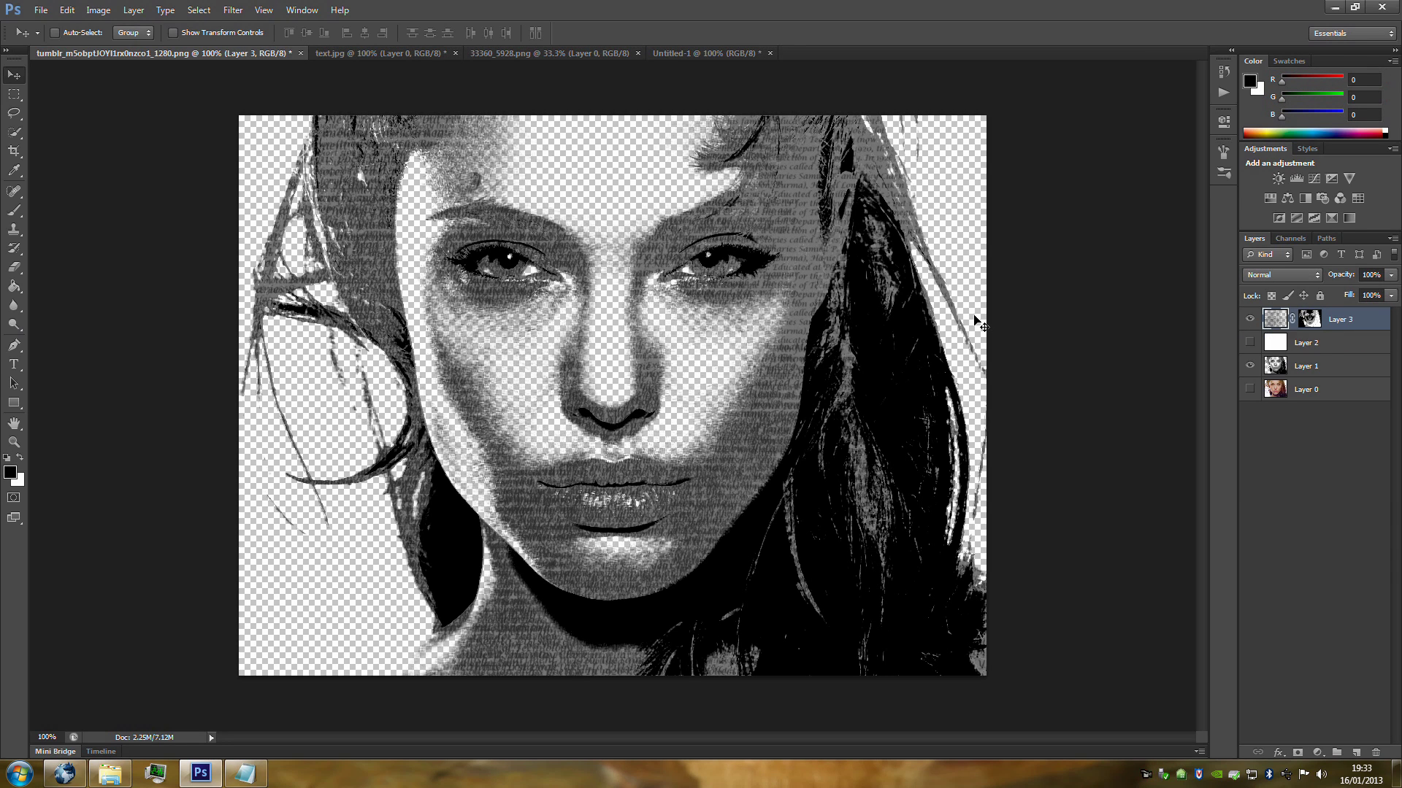
left_click(1249, 367)
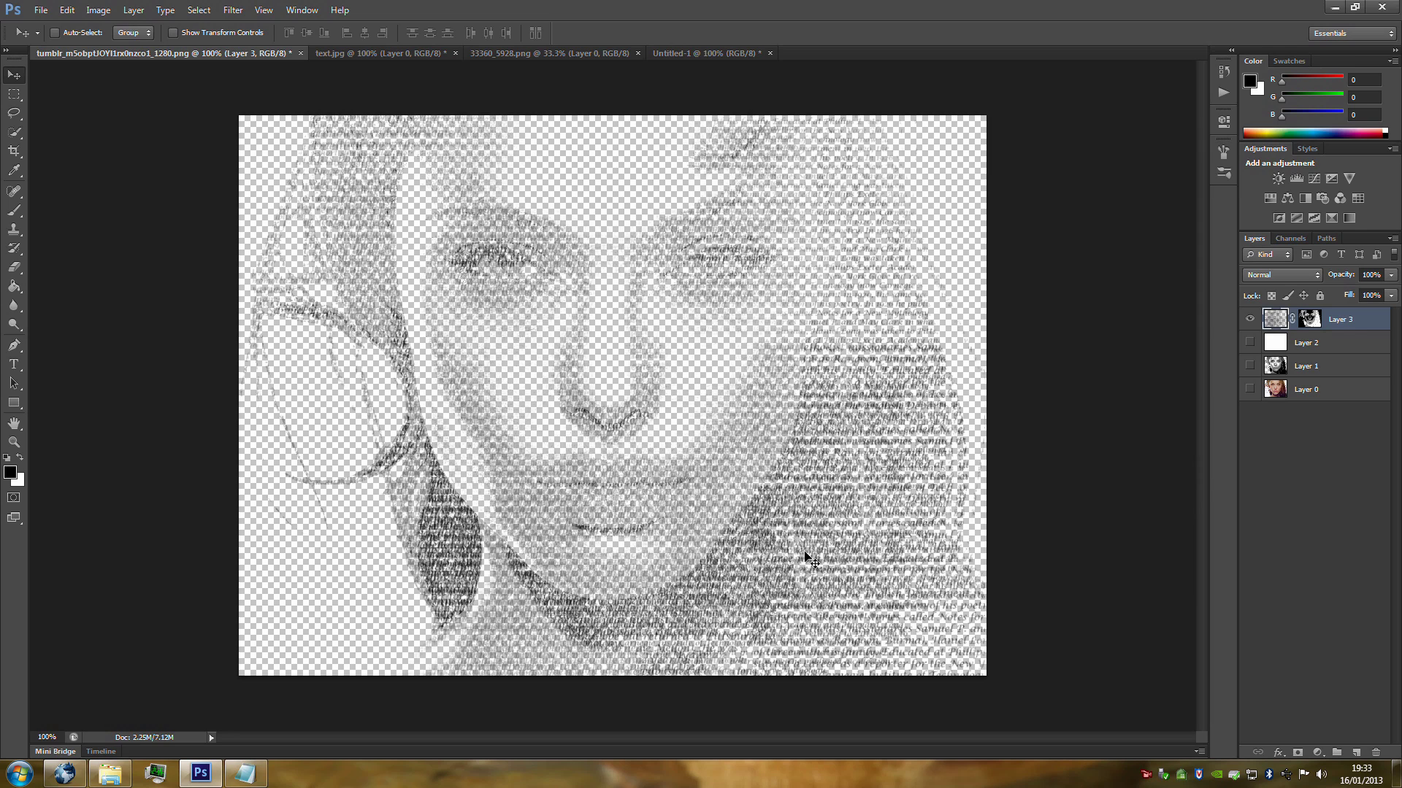
left_click(1249, 343)
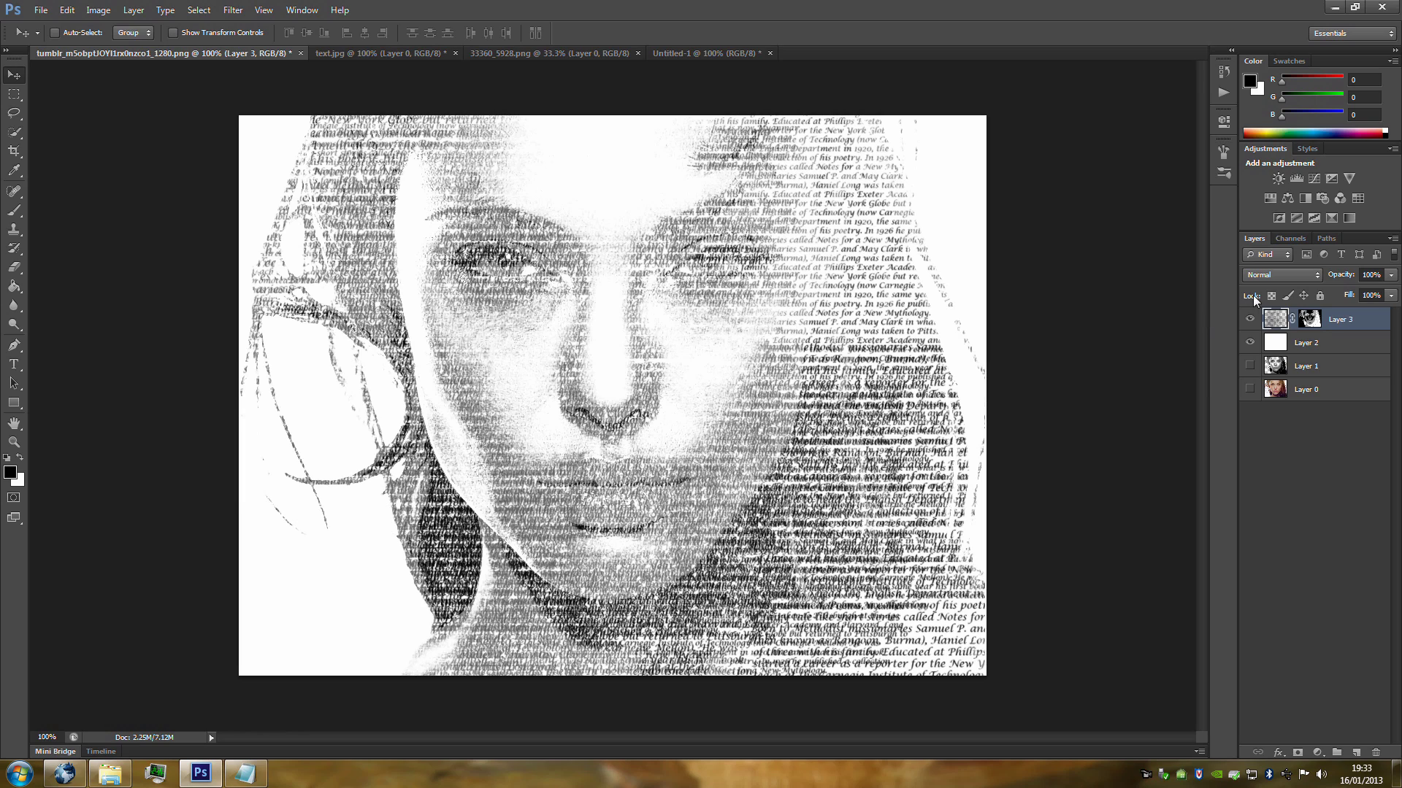
Step: Apply a Gradient Overlay to Layer 3 with Screen blend mode and the Blue, Red, Yellow preset
double_click(1334, 332)
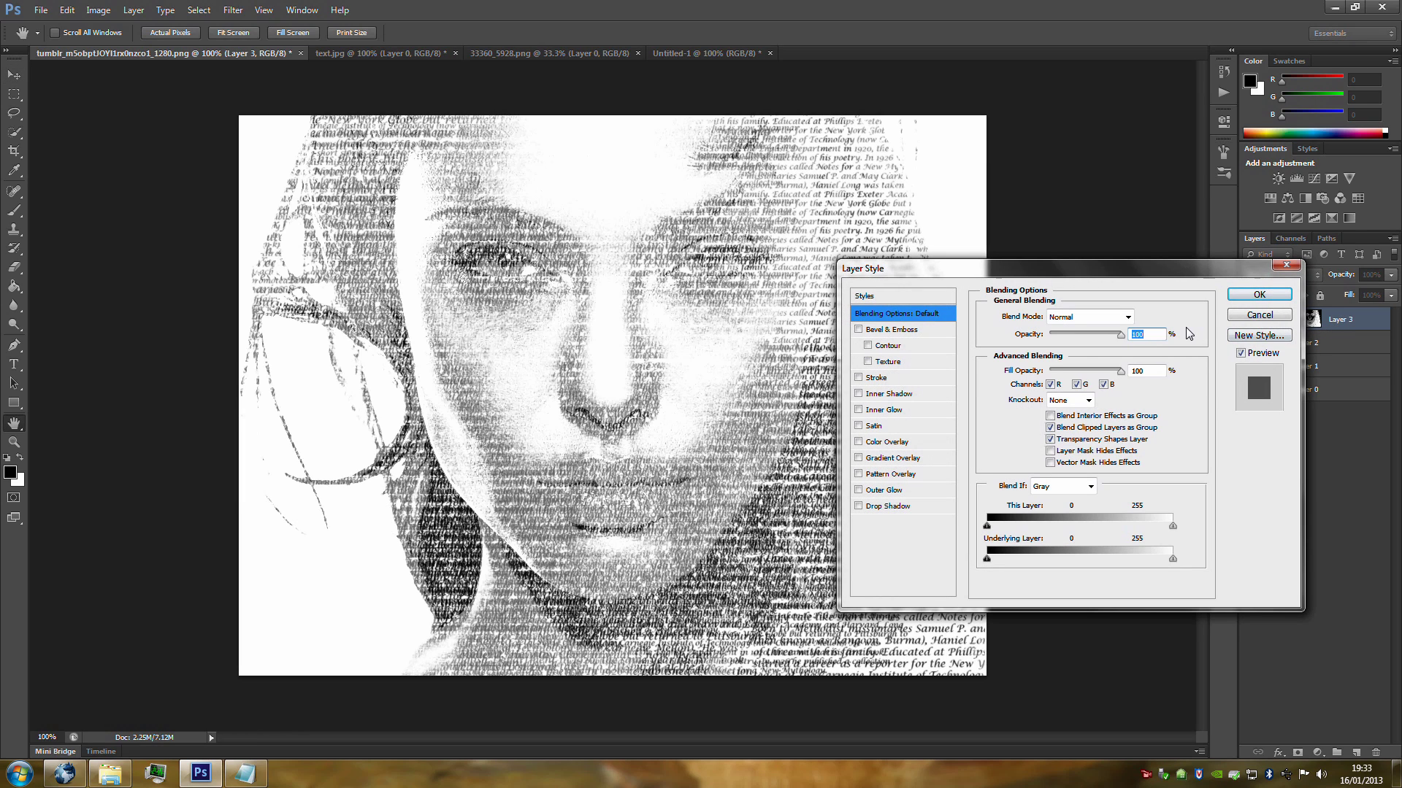
left_click(904, 465)
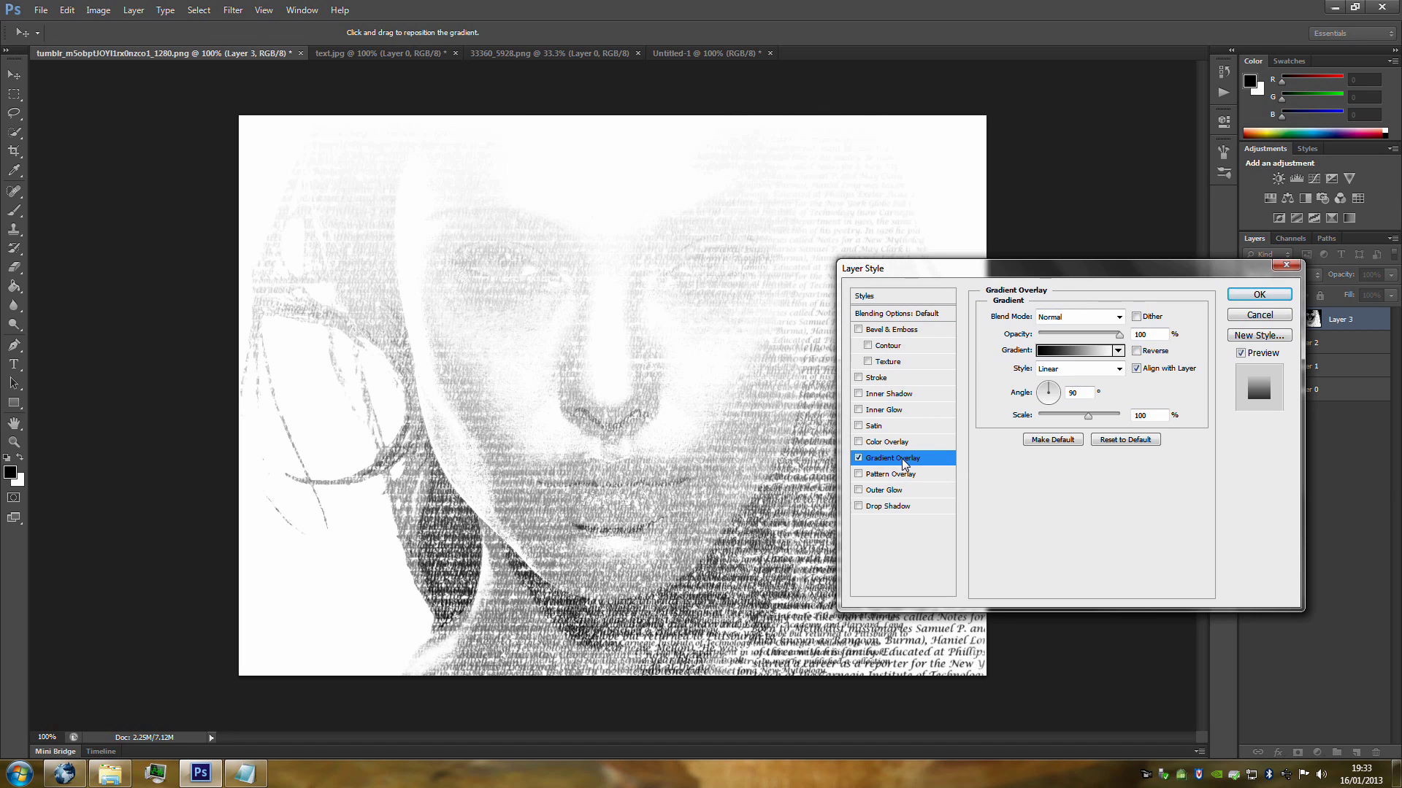
left_click(1118, 318)
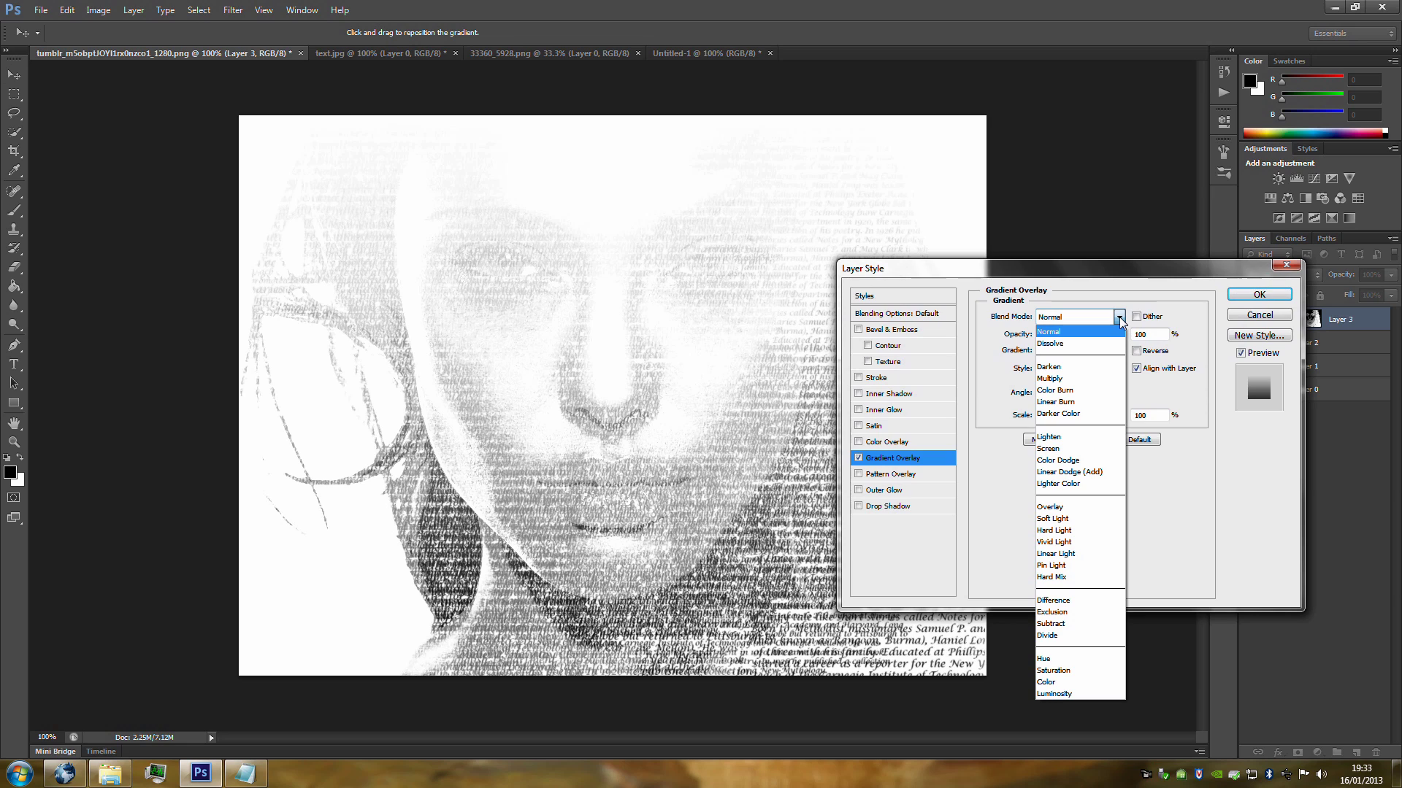
left_click(1060, 448)
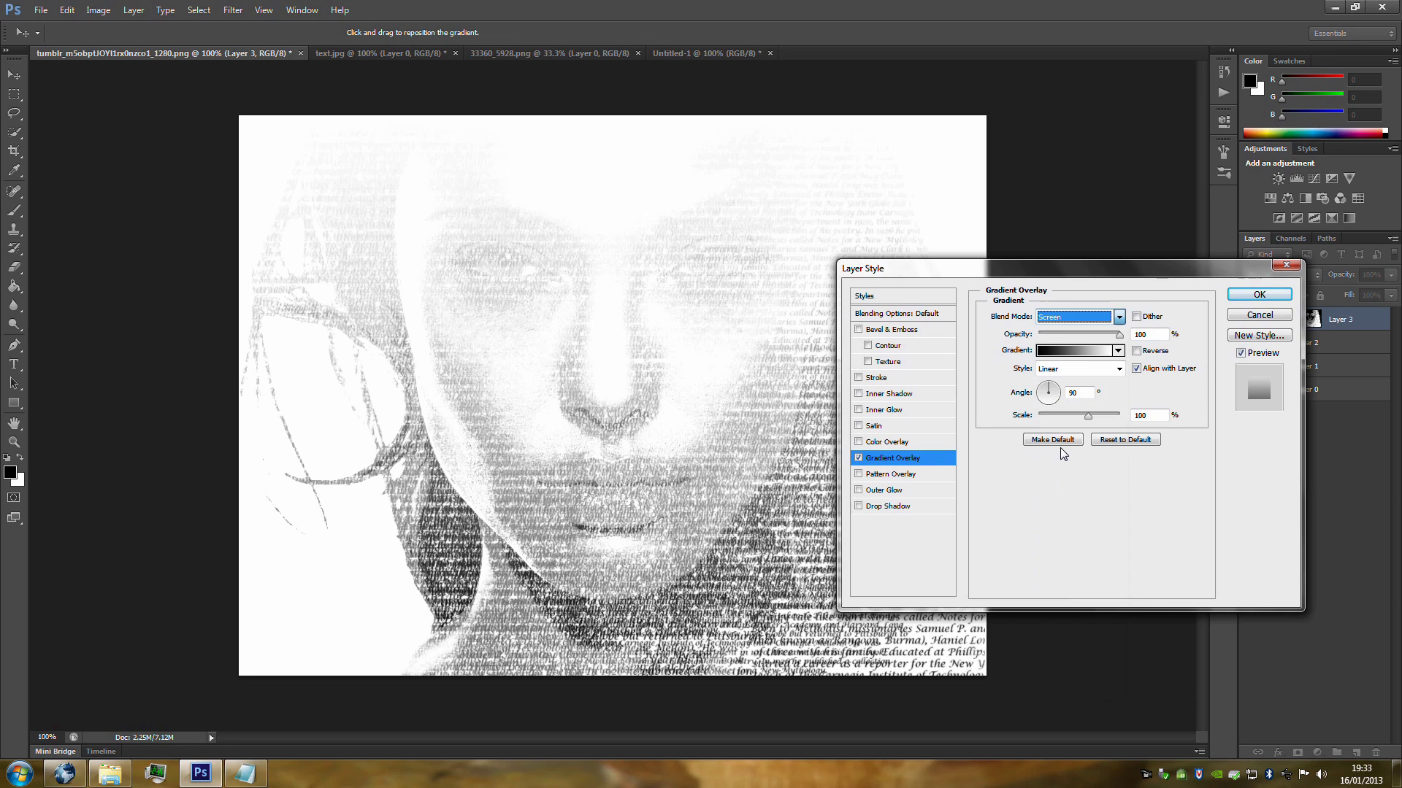
left_click(1079, 351)
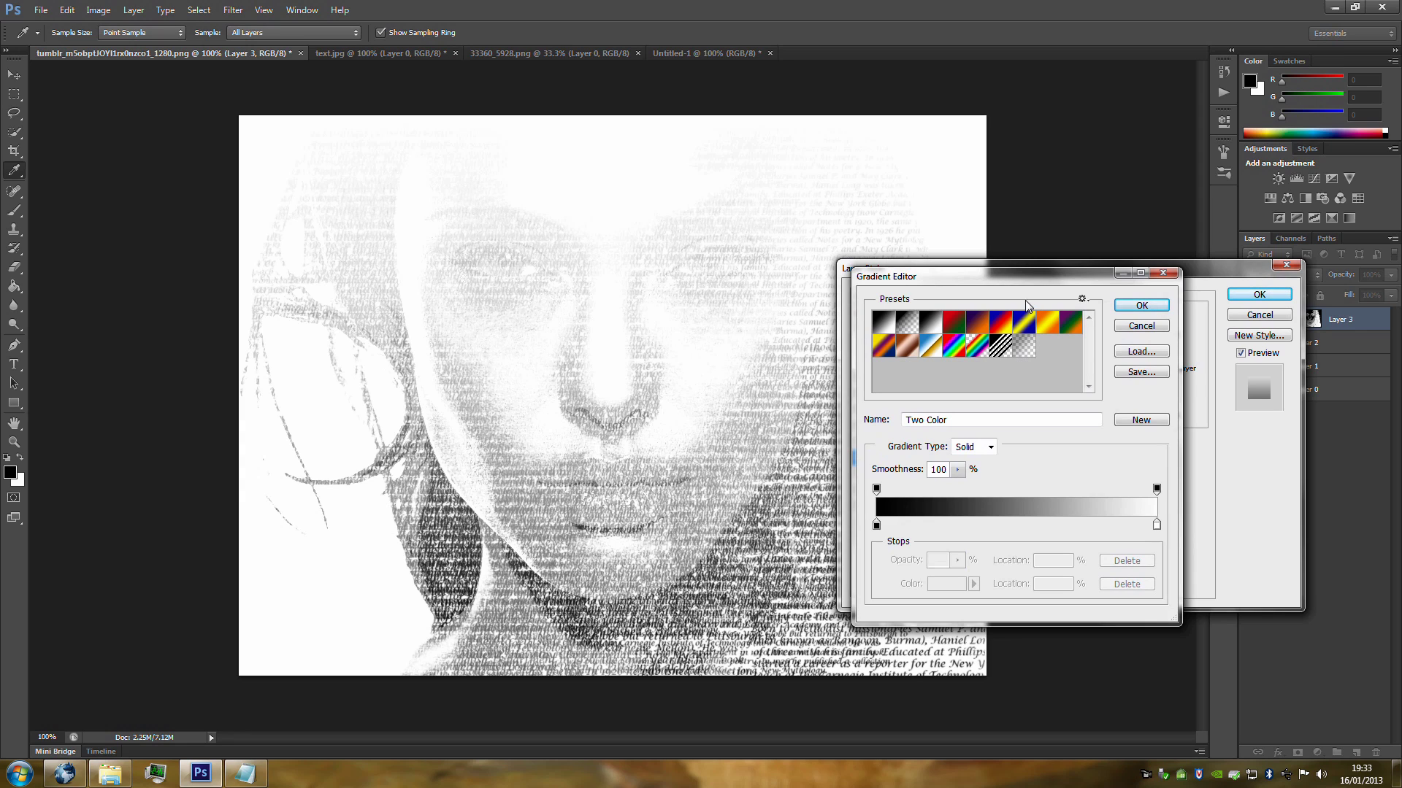
left_click(1006, 328)
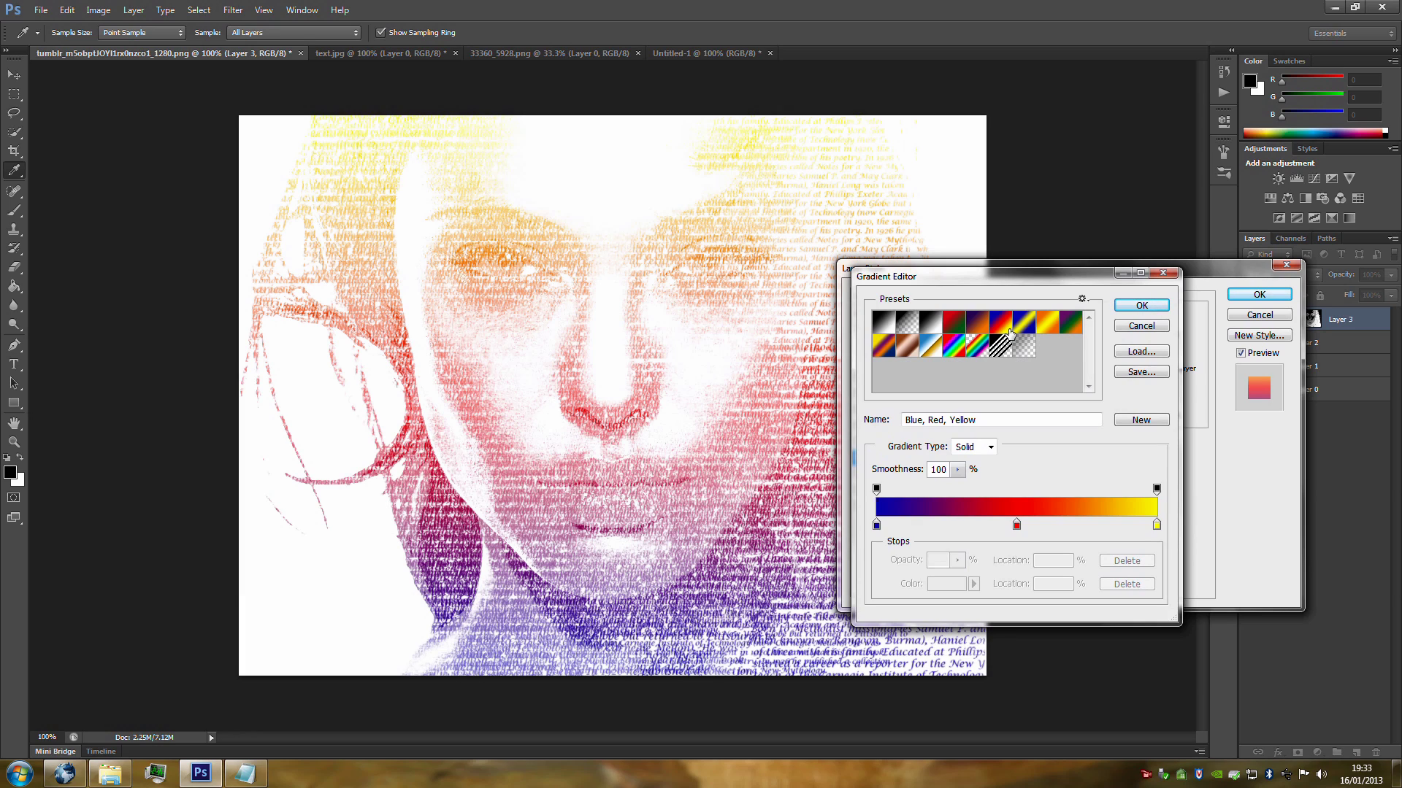
left_click(1141, 306)
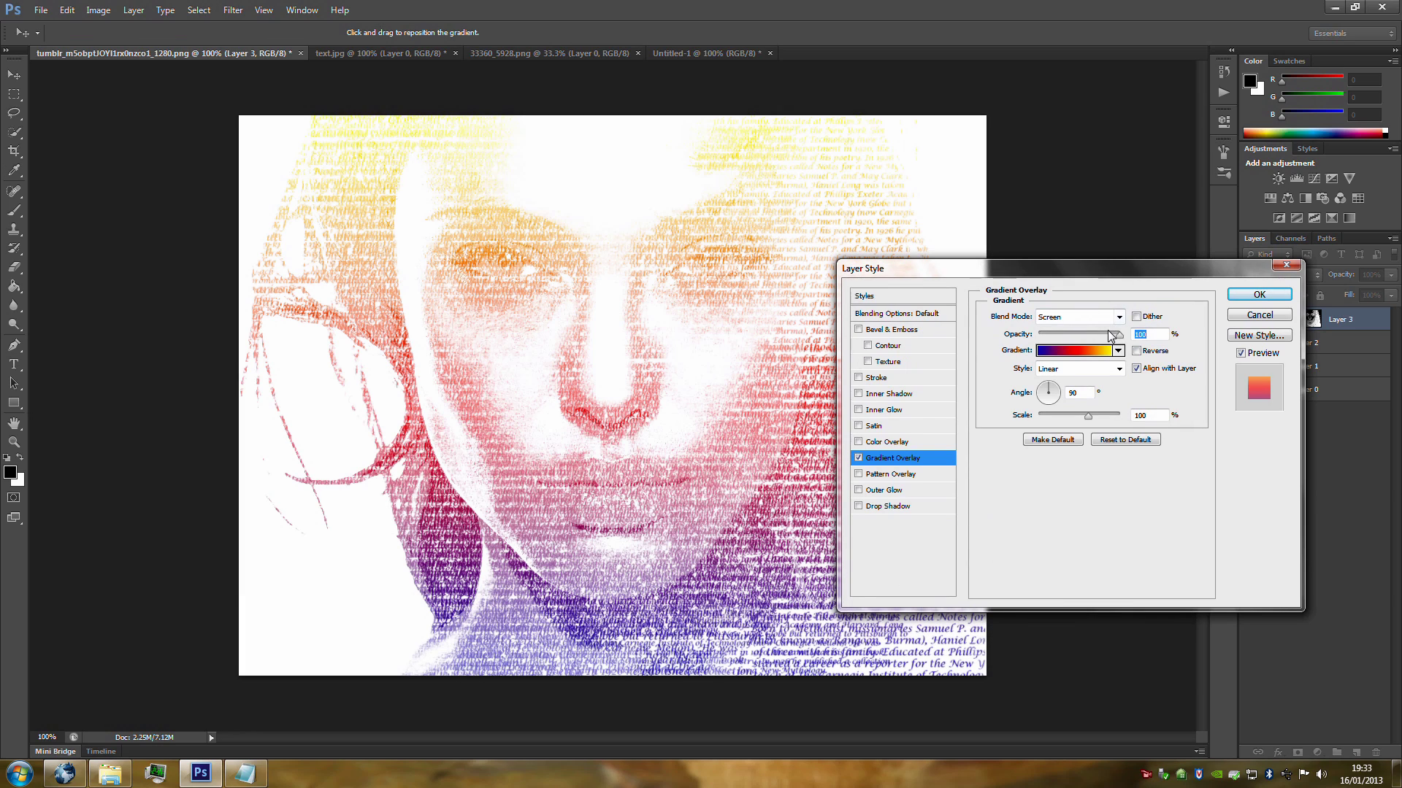
left_click(1259, 294)
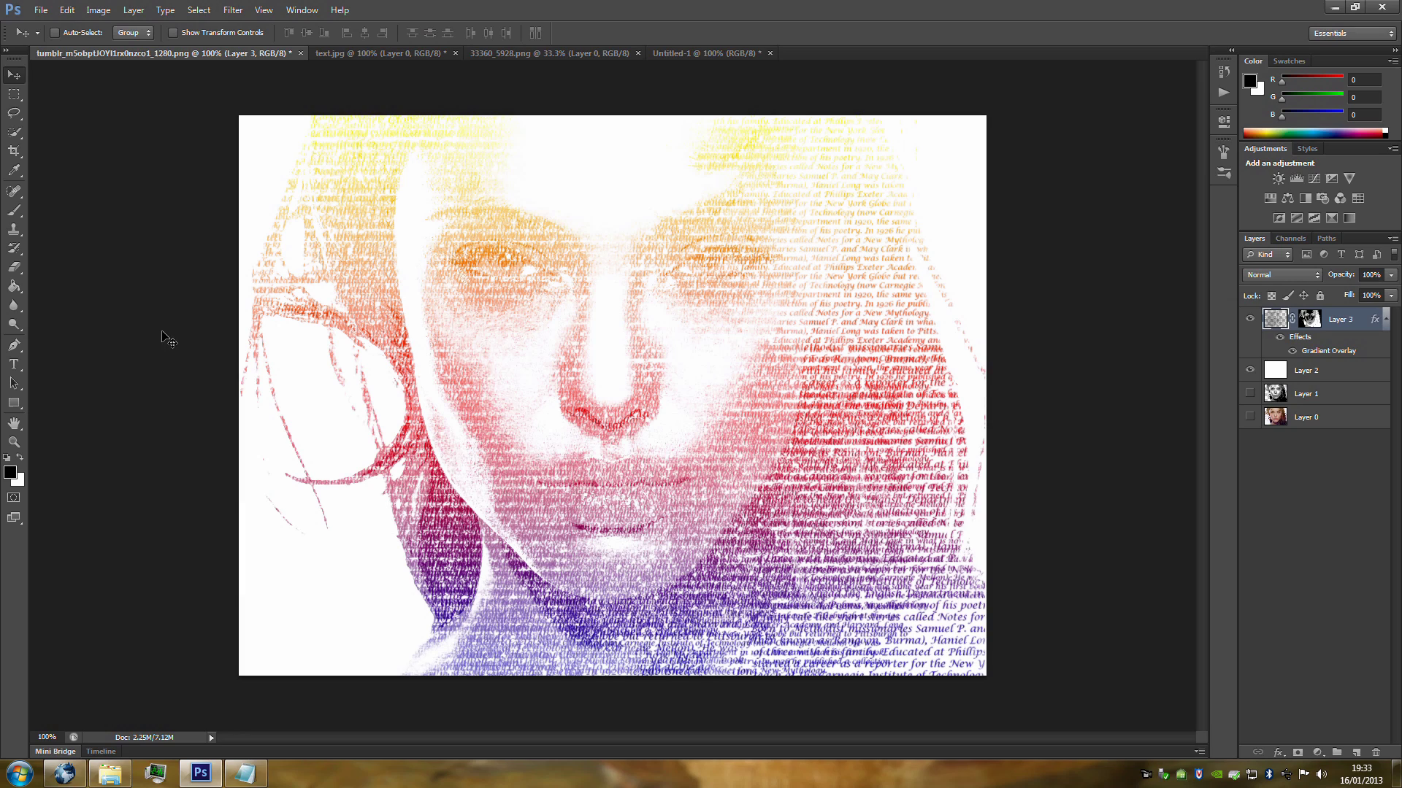
Step: Choose a soft round brush with 0% hardness for the Brush tool, keeping Layer 3's artwork targeted
left_click(20, 211)
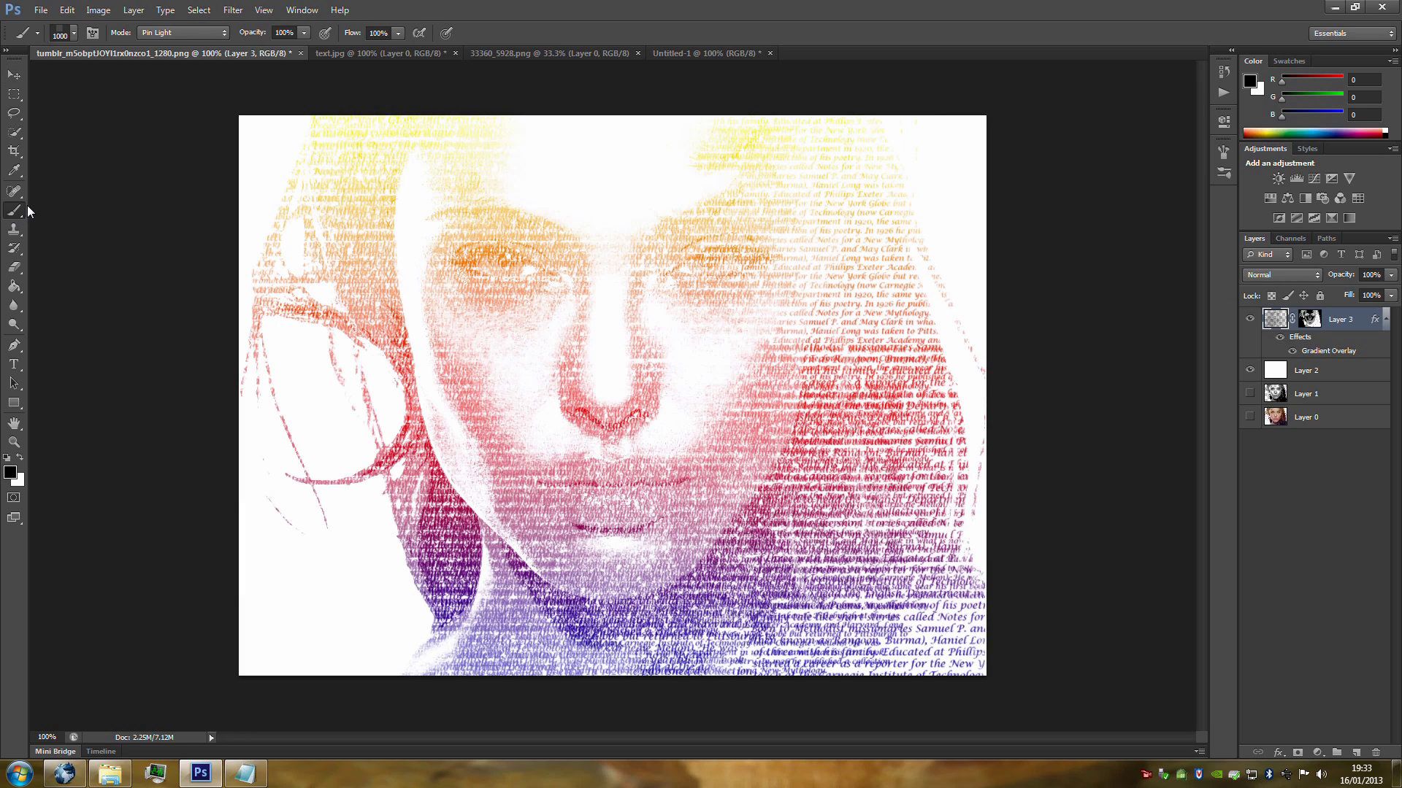
left_click(74, 34)
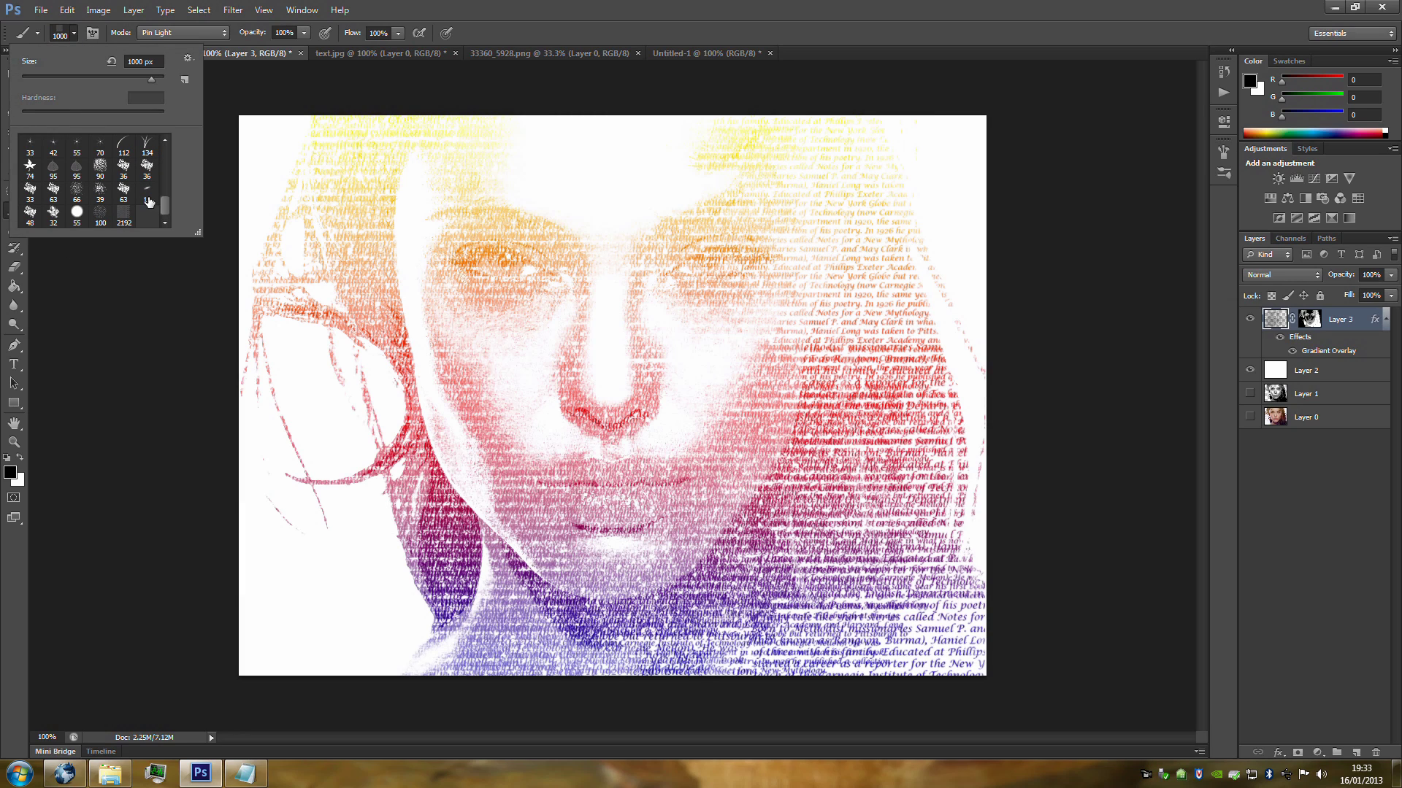
left_click_drag(165, 209, 165, 155)
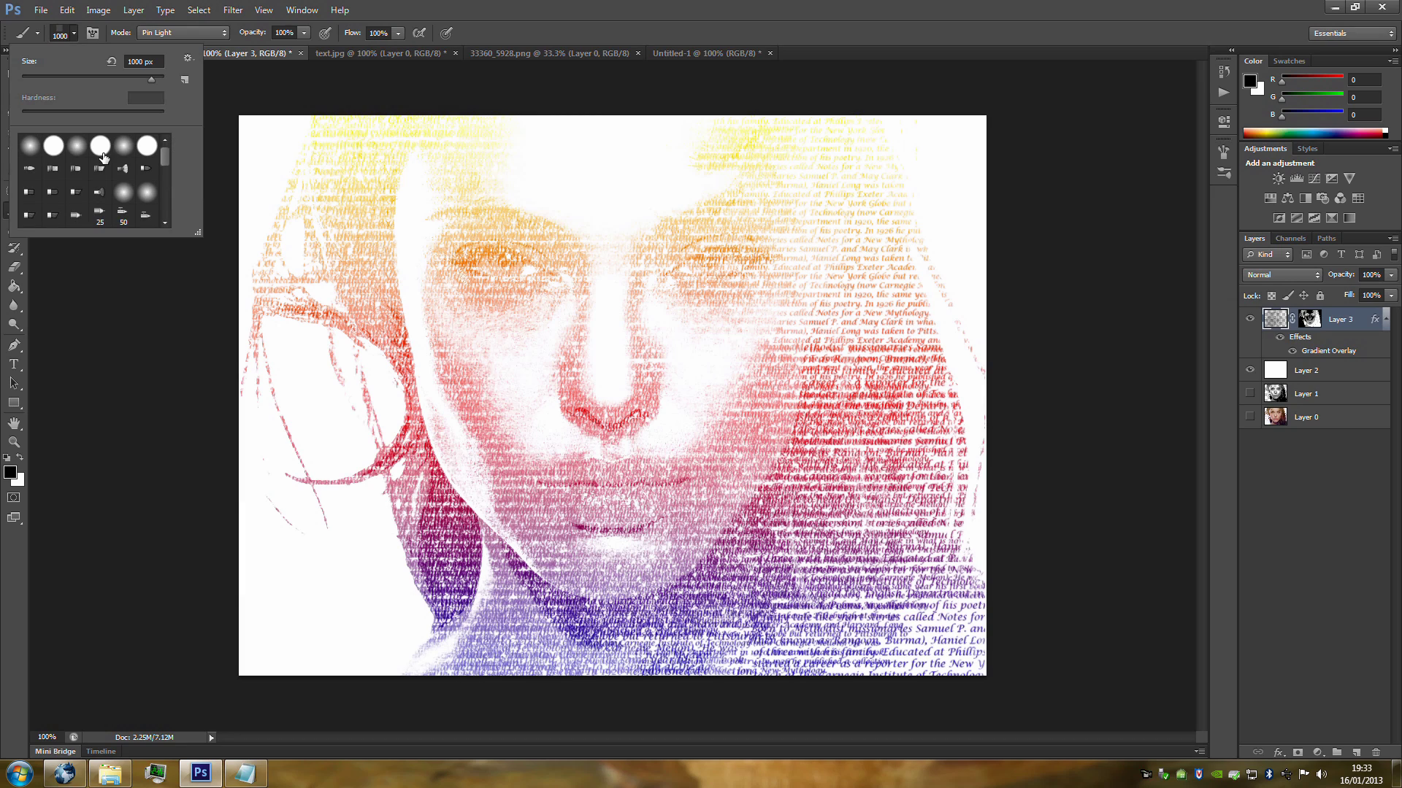
left_click(30, 146)
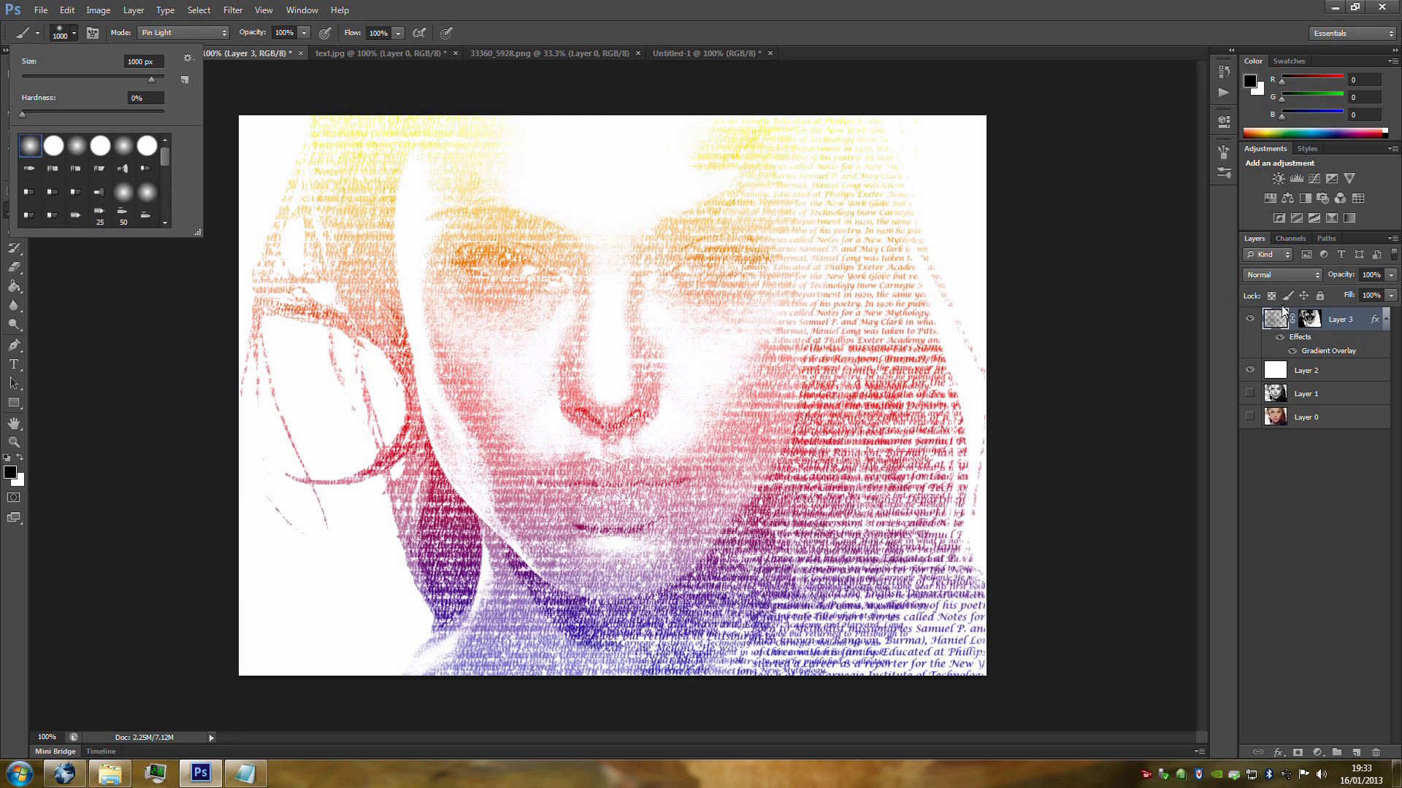
left_click(1279, 324)
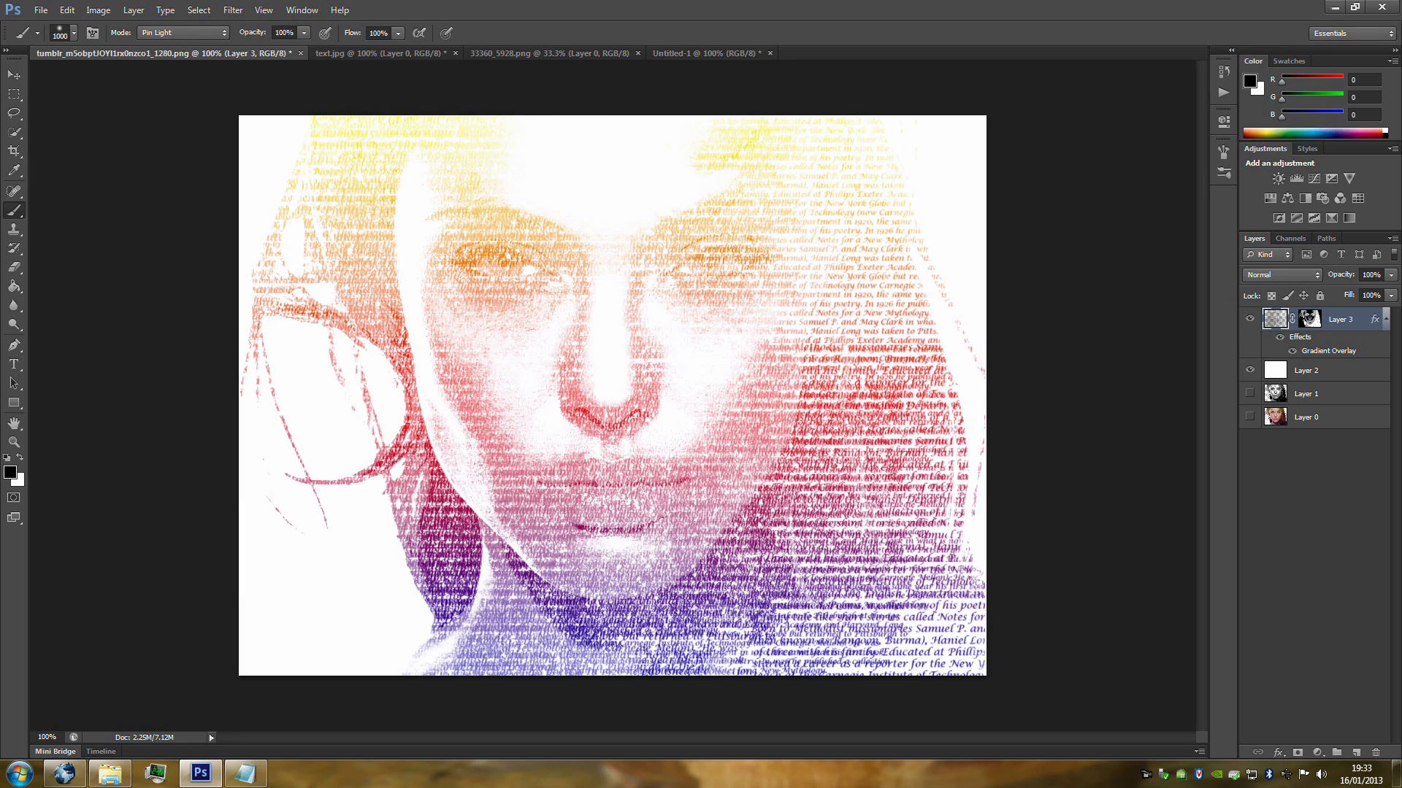
Step: Reduce the soft brush to 125 px at 33% opacity and paint over both eyes on Layer 3
key("bracketleft")
key("bracketleft")
key("bracketright")
key("bracketleft")
left_click(281, 33)
type("3")
mouse_move(453, 252)
left_mouse_down()
mouse_move(485, 241)
mouse_move(467, 271)
left_mouse_up()
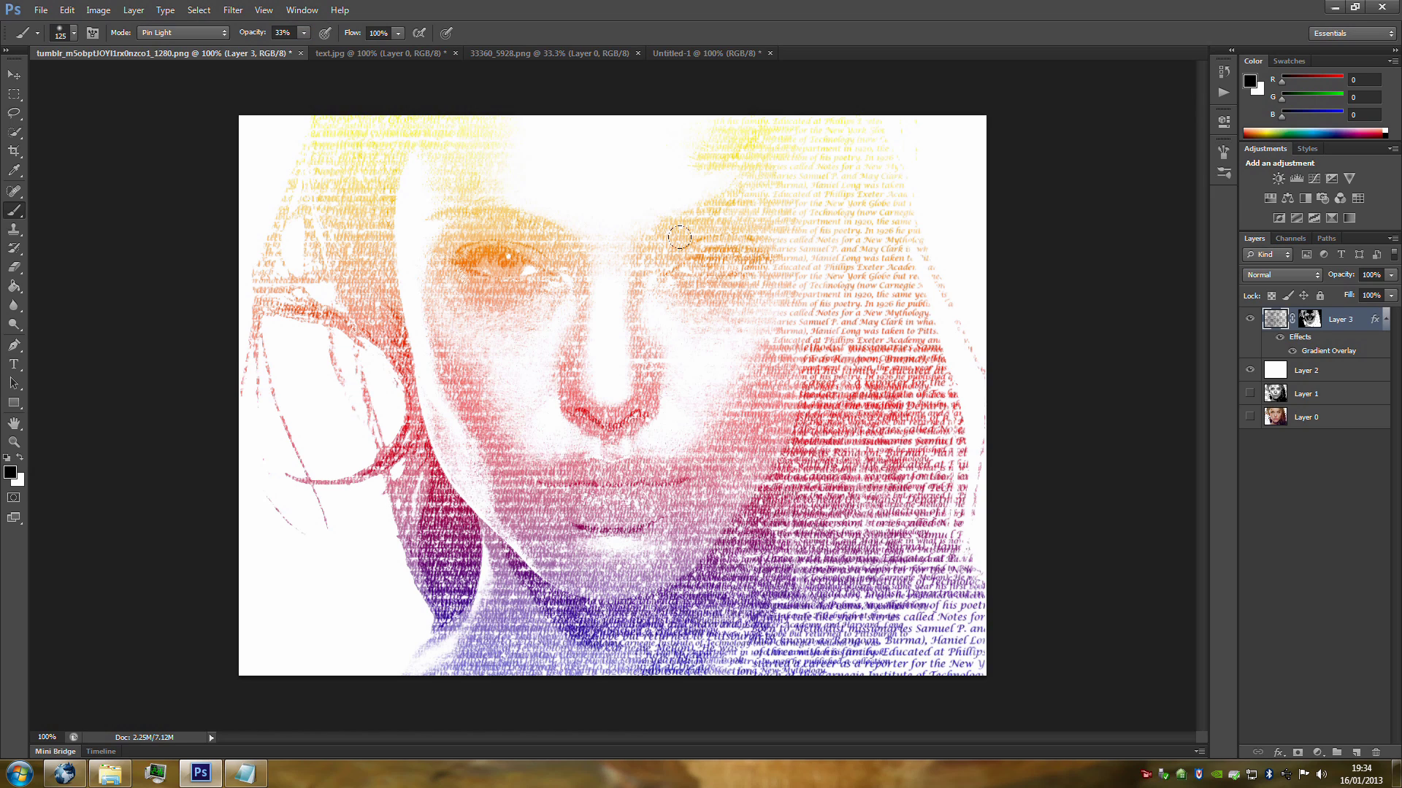
mouse_move(679, 236)
left_mouse_down()
mouse_move(723, 252)
mouse_move(654, 255)
mouse_move(686, 284)
left_mouse_up()
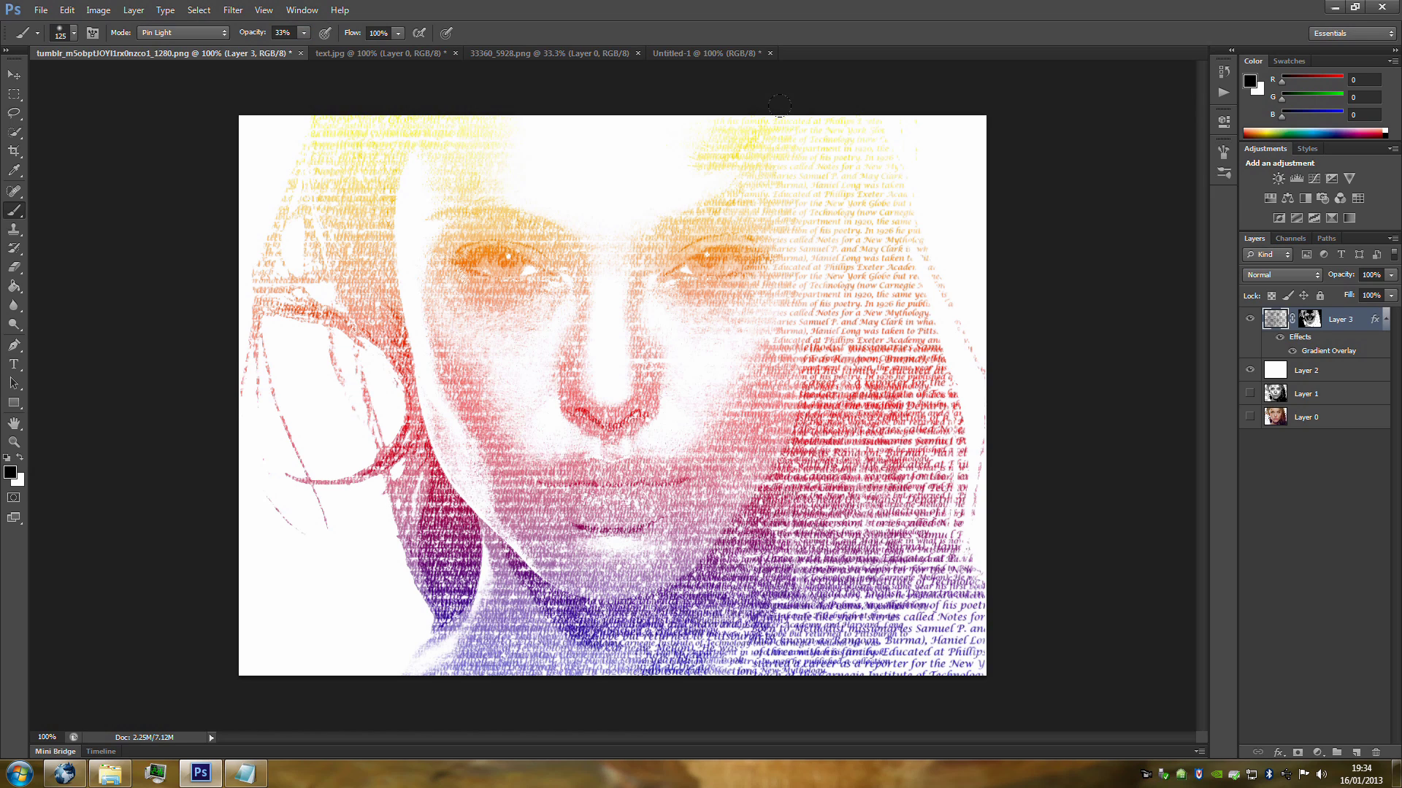
Step: Paint soft strokes along the face's right edge and jawline and through the hair on both sides of the portrait
mouse_move(770, 109)
left_mouse_down()
mouse_move(795, 342)
mouse_move(669, 549)
mouse_move(675, 537)
mouse_move(480, 537)
left_mouse_up()
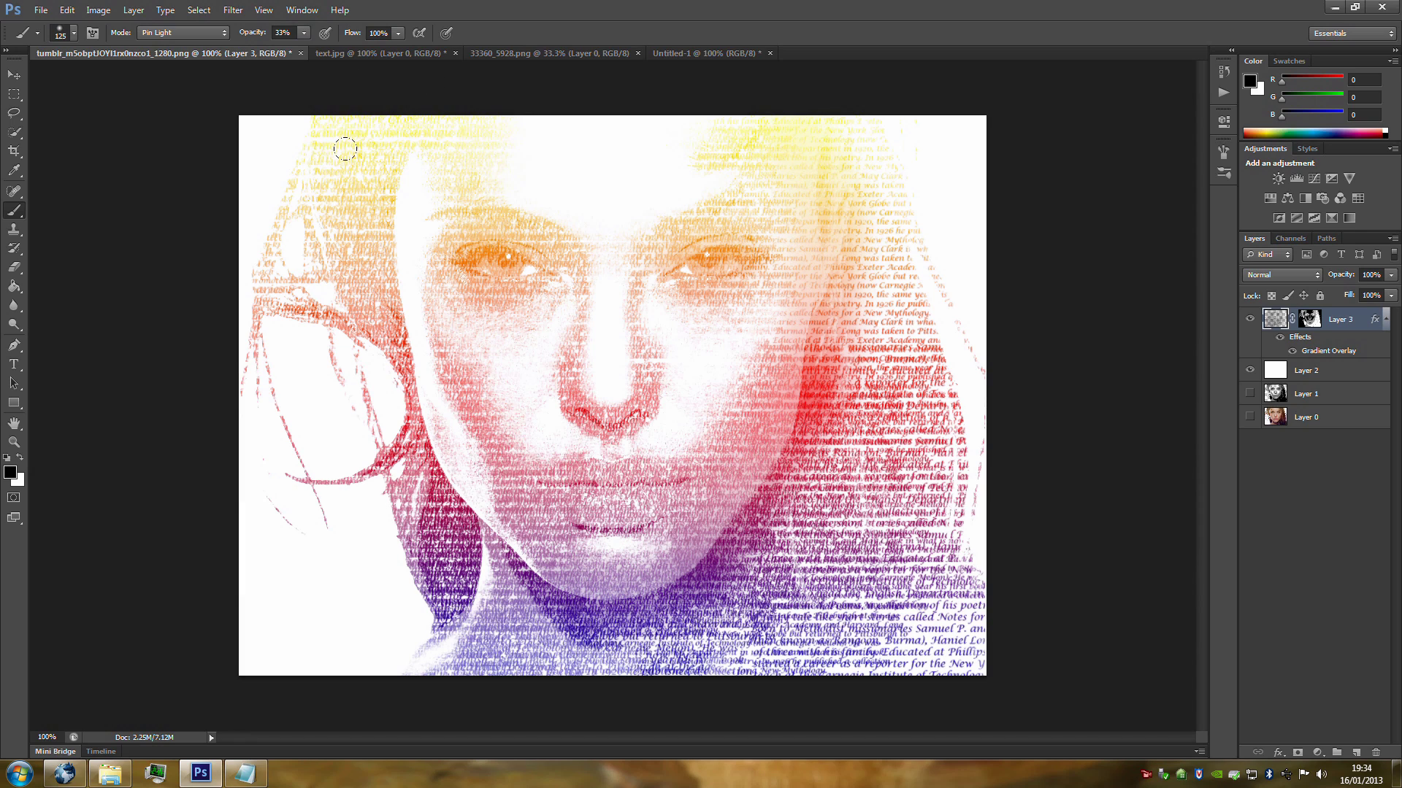
mouse_move(346, 149)
left_mouse_down()
mouse_move(356, 251)
mouse_move(413, 460)
left_mouse_up()
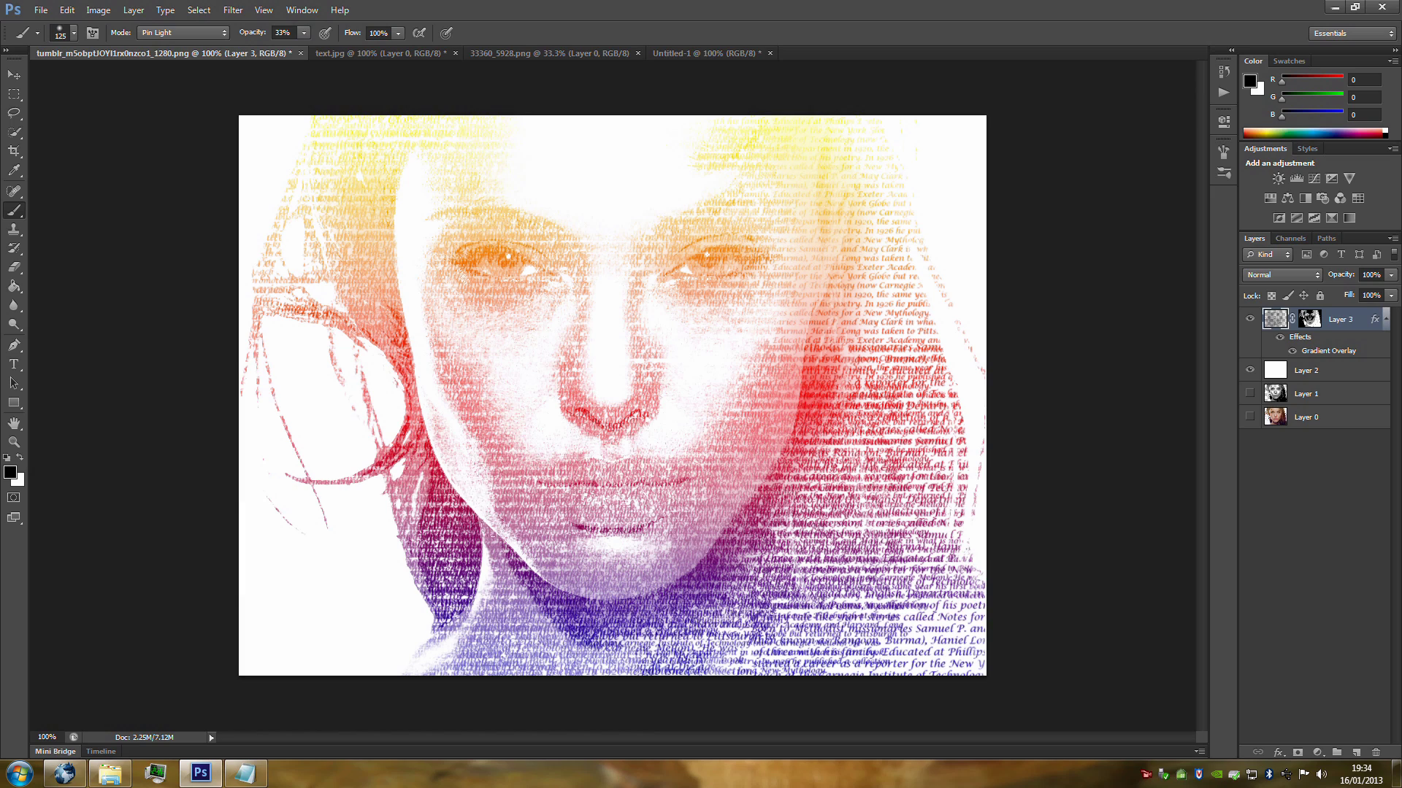
left_click_drag(273, 144, 303, 321)
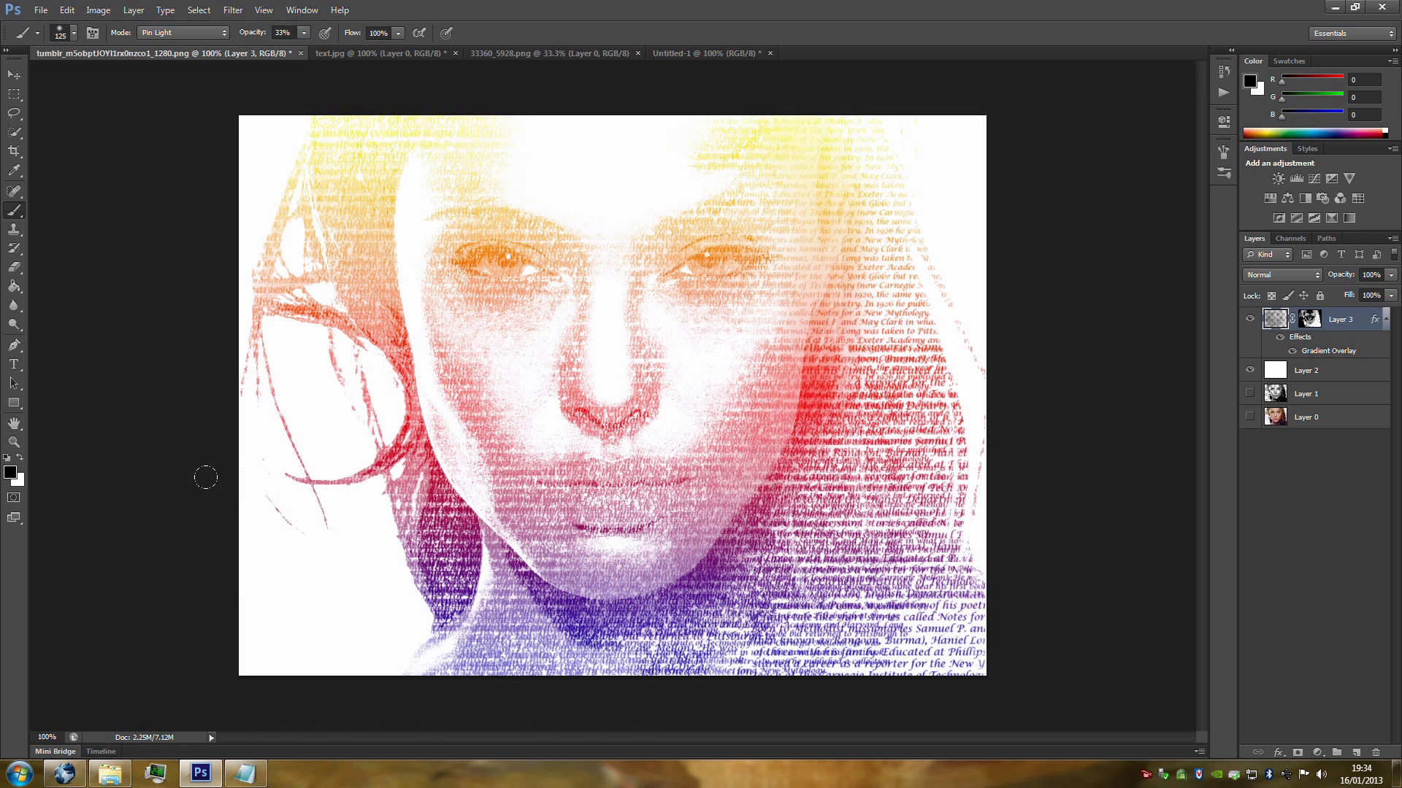
left_click_drag(894, 219, 909, 443)
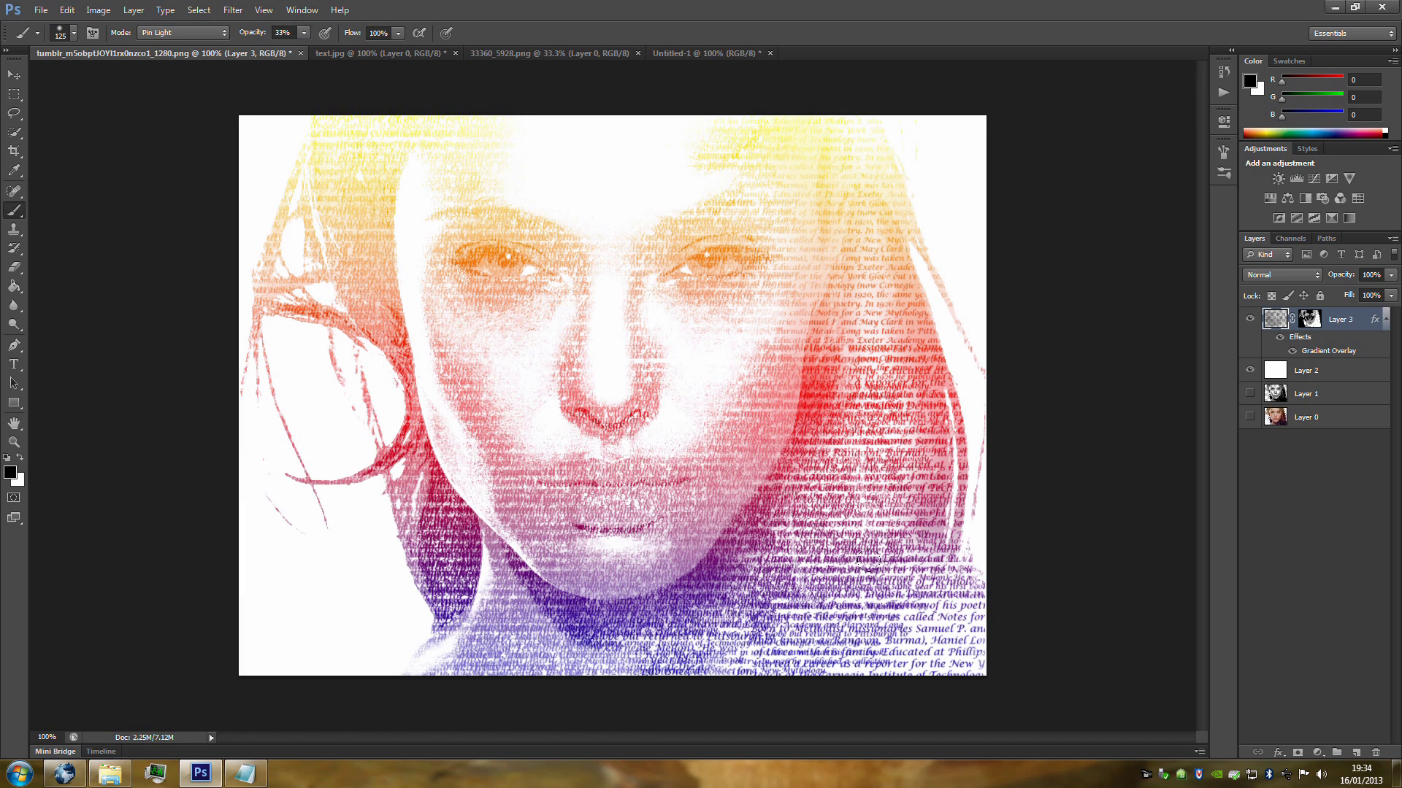
left_click_drag(865, 573, 814, 576)
mouse_move(853, 364)
left_mouse_down()
mouse_move(880, 400)
mouse_move(862, 606)
left_mouse_up()
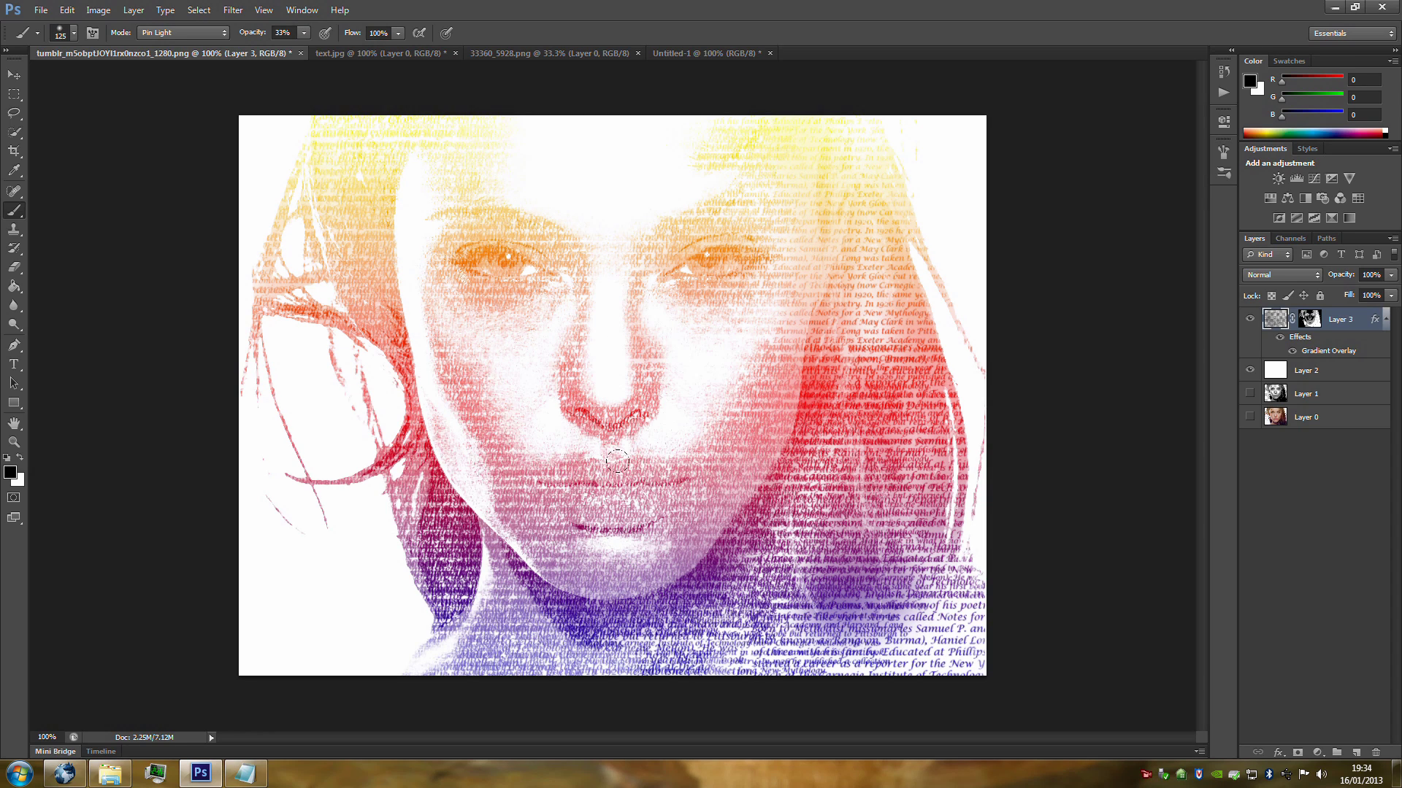
Step: Brush over the lips and nose, and fill in the hair at the portrait's lower right
mouse_move(649, 486)
left_mouse_down()
mouse_move(570, 433)
mouse_move(584, 417)
left_mouse_up()
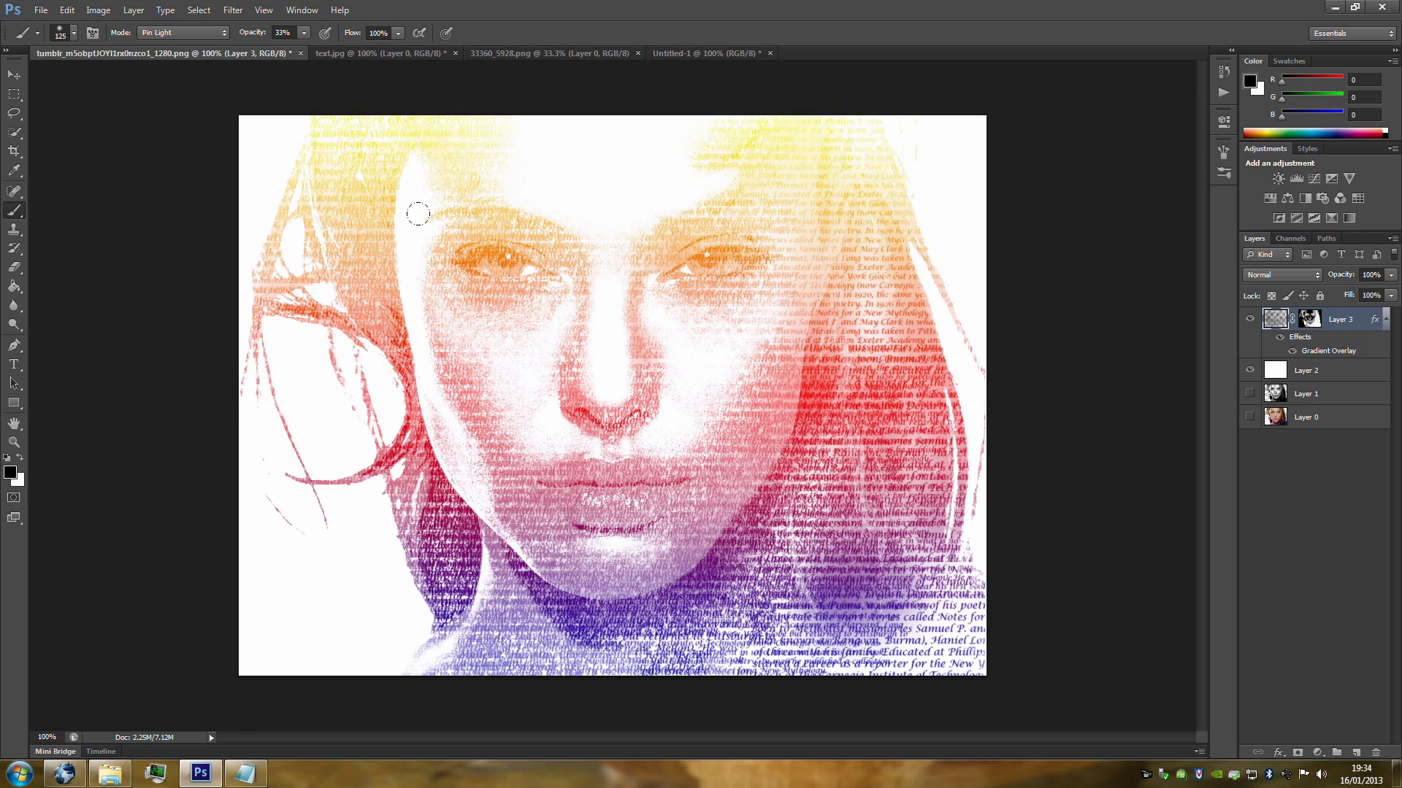
left_click_drag(803, 598, 899, 649)
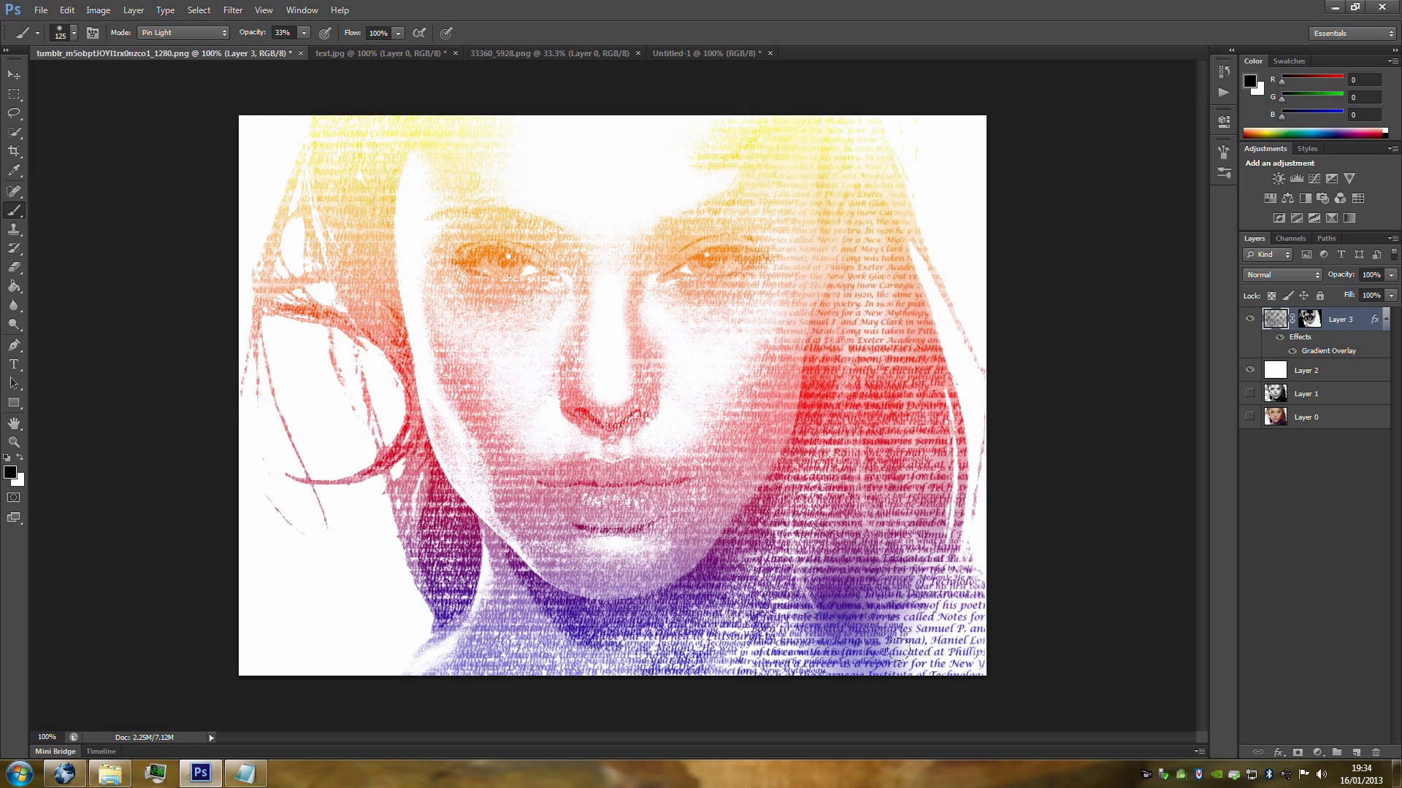
left_click_drag(902, 562, 949, 629)
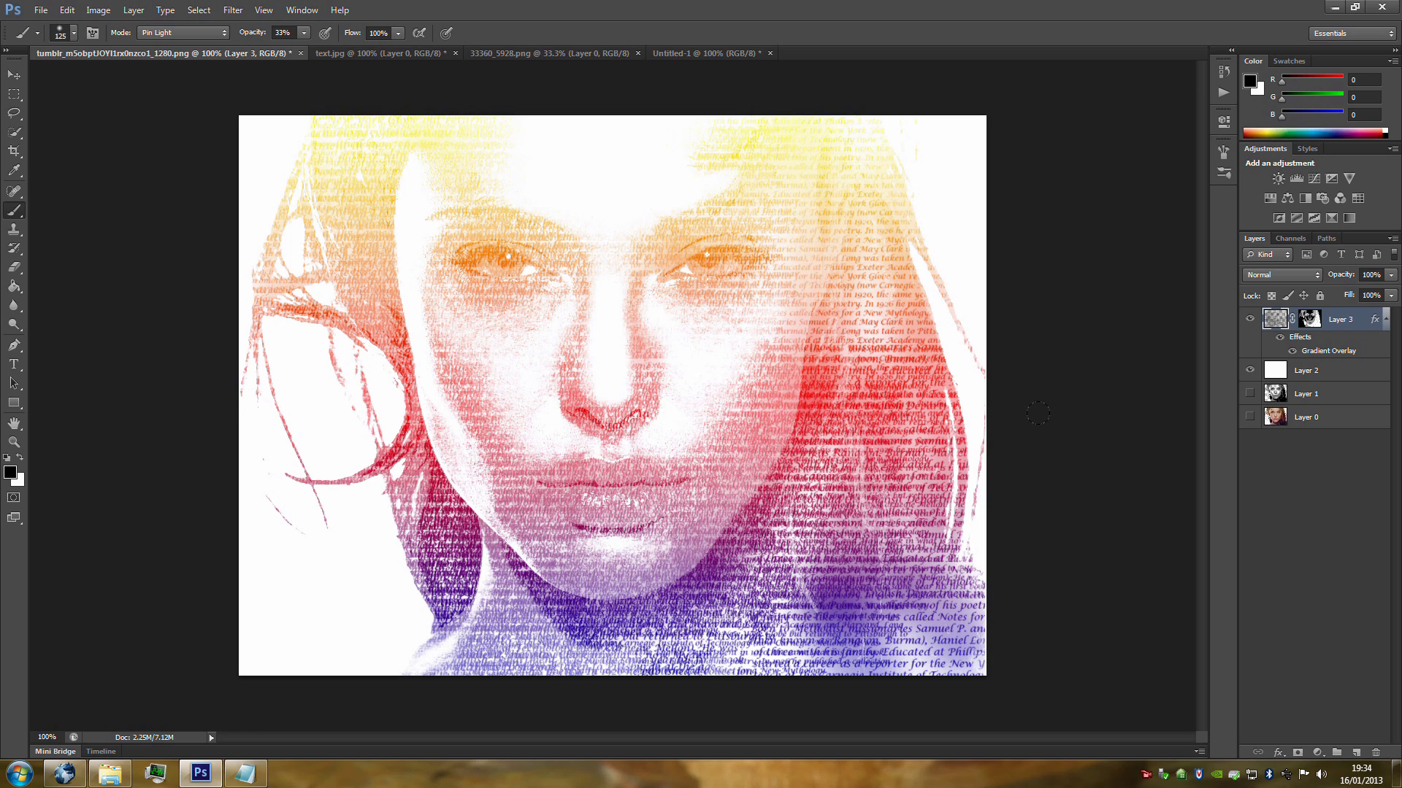